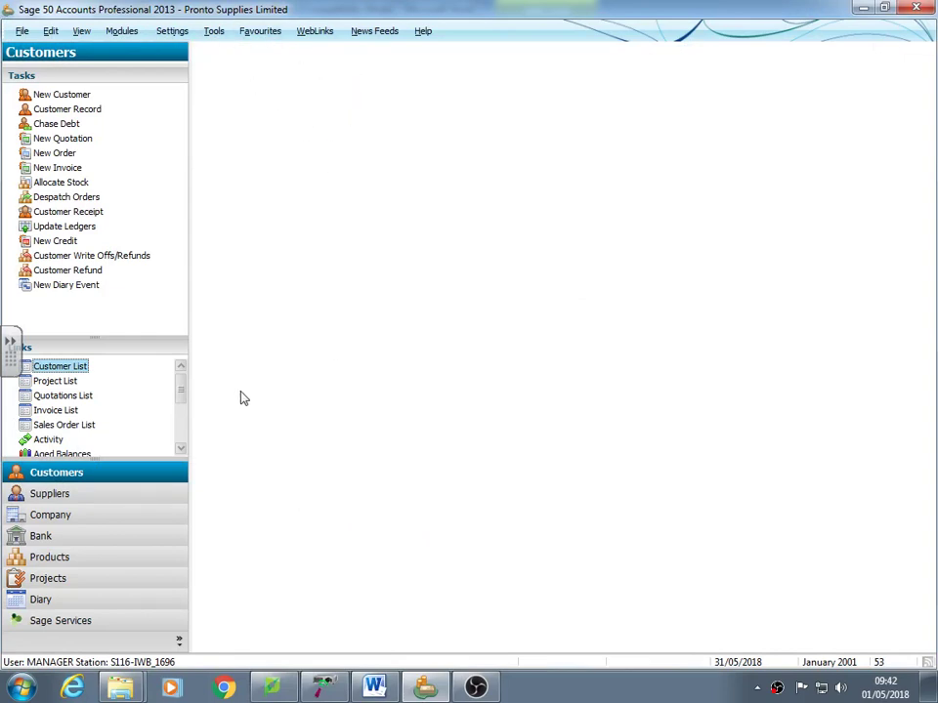
# Look over the options in the Settings and Tools menus.
pyautogui.click(172, 30)
pyautogui.moveTo(212, 35)
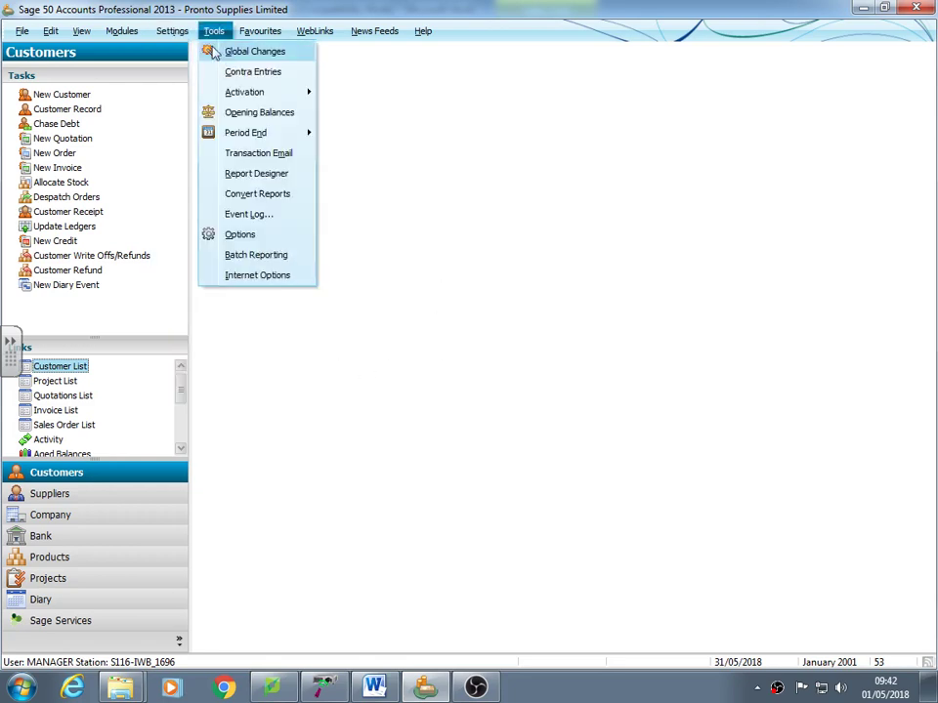
pyautogui.moveTo(172, 30)
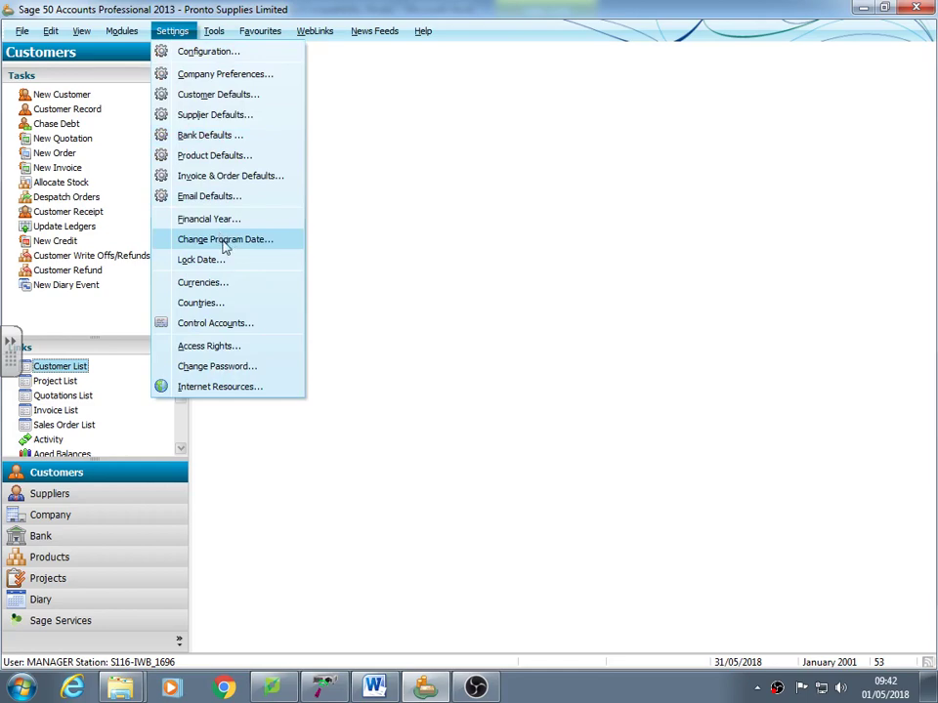
# Review the customer and supplier lists and check Electron Supplies' transaction activity.
pyautogui.click(71, 475)
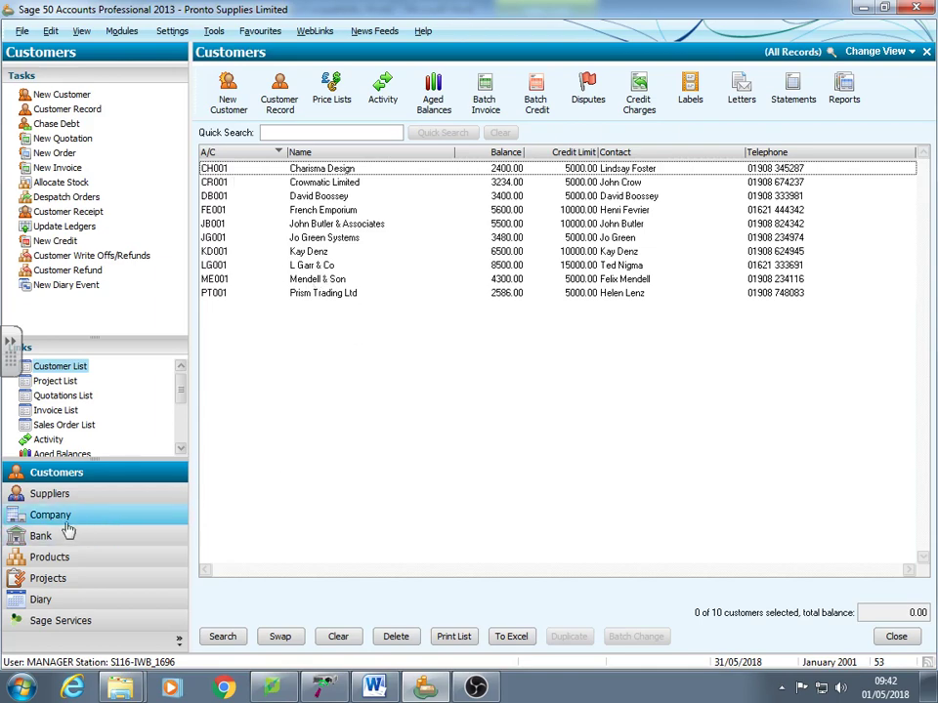
pyautogui.click(46, 502)
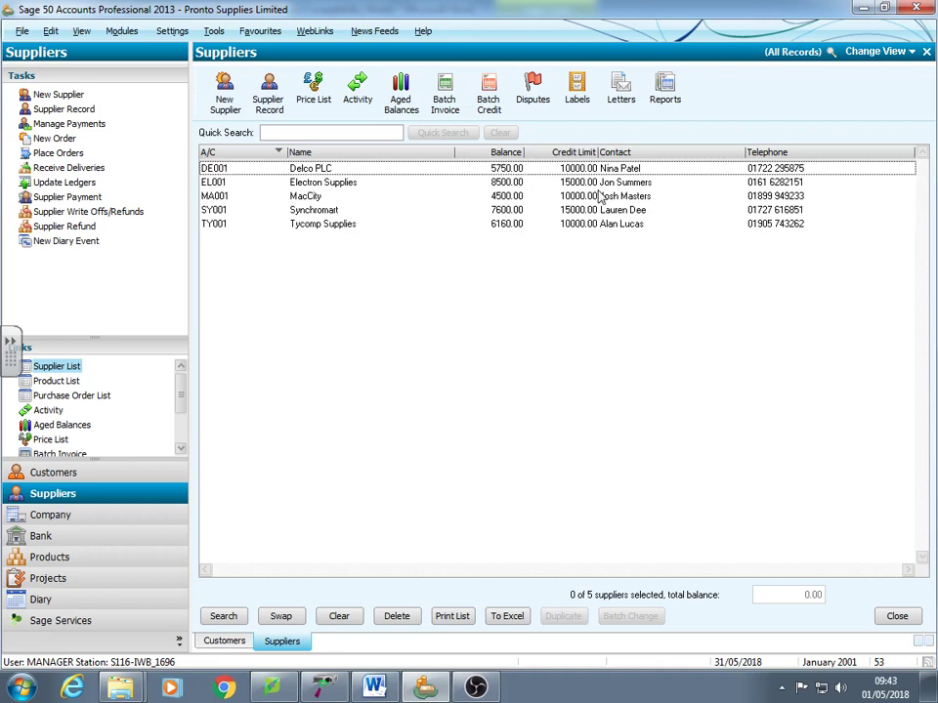
pyautogui.doubleClick(342, 185)
pyautogui.click(354, 93)
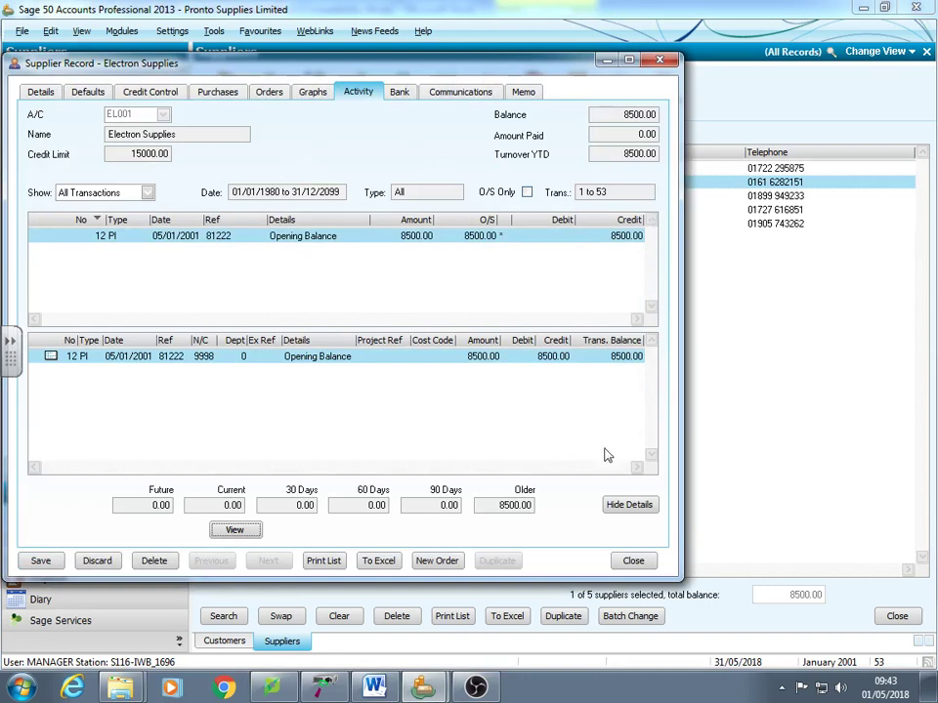
pyautogui.click(631, 561)
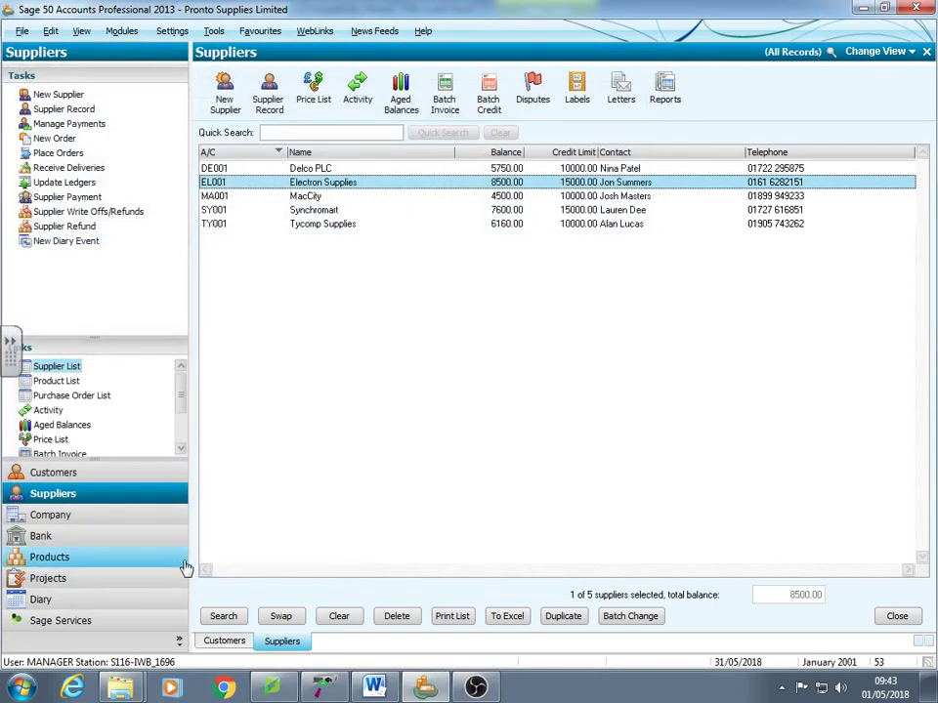
# Compare the nominal ledger totals with the bank account balances.
pyautogui.click(44, 518)
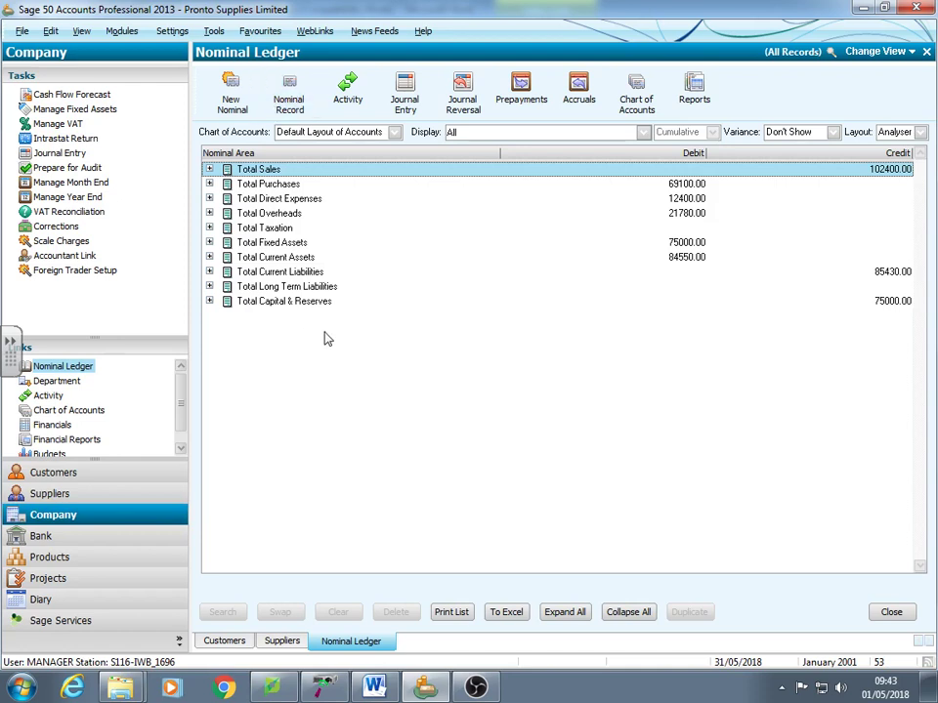
pyautogui.click(70, 538)
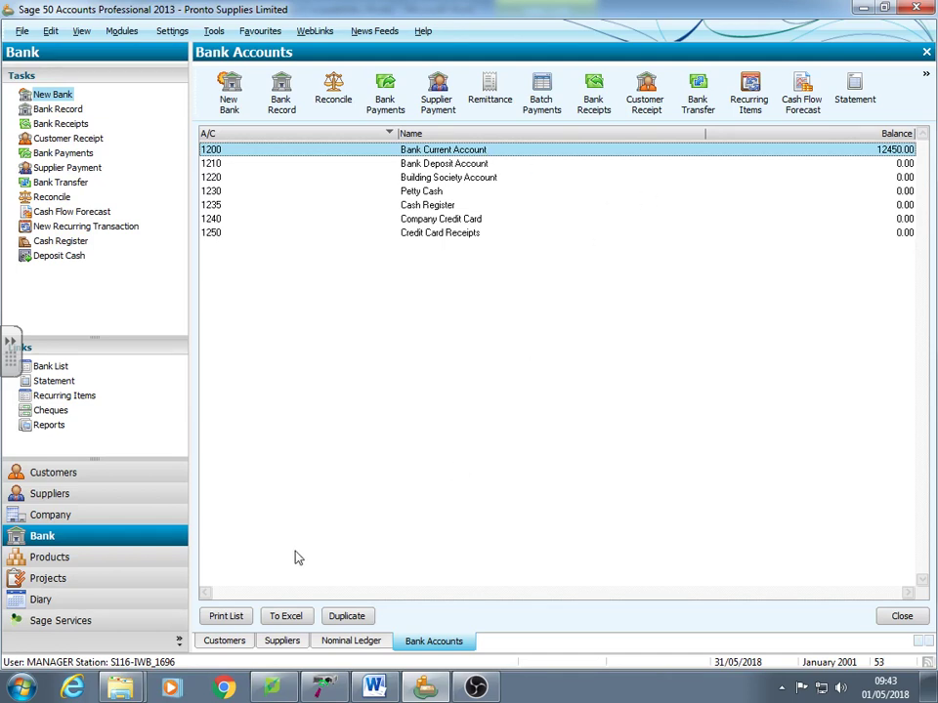
pyautogui.click(62, 518)
pyautogui.click(73, 427)
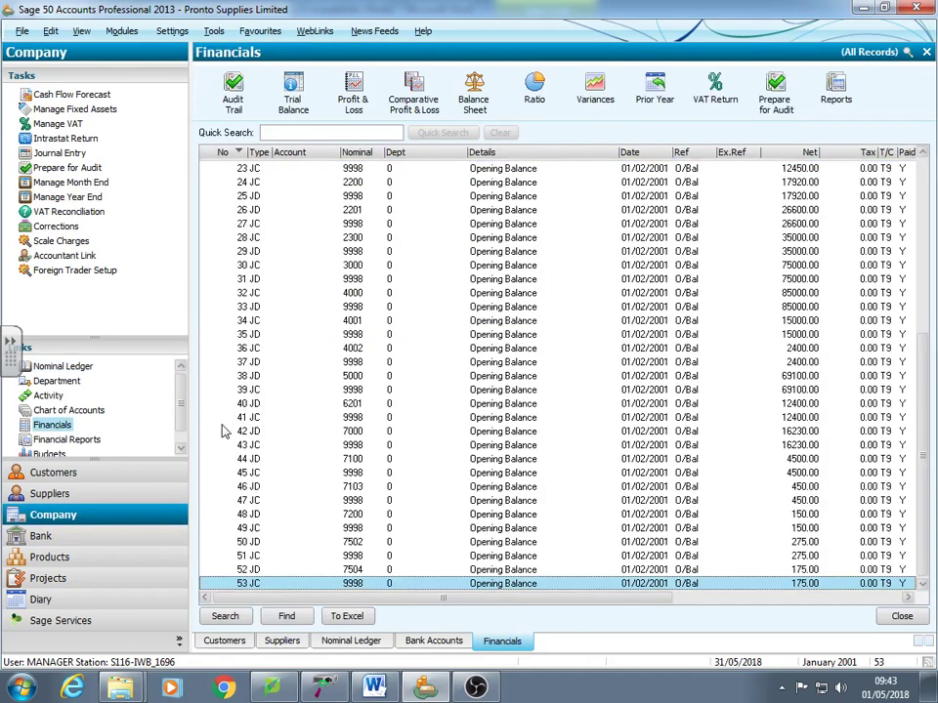
pyautogui.click(293, 86)
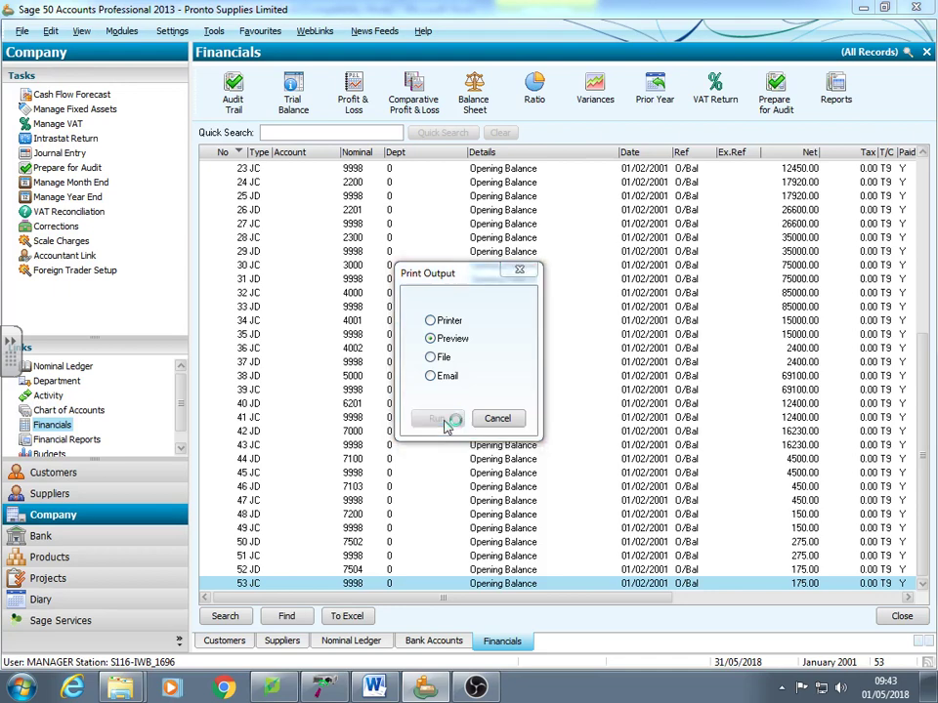
pyautogui.click(437, 420)
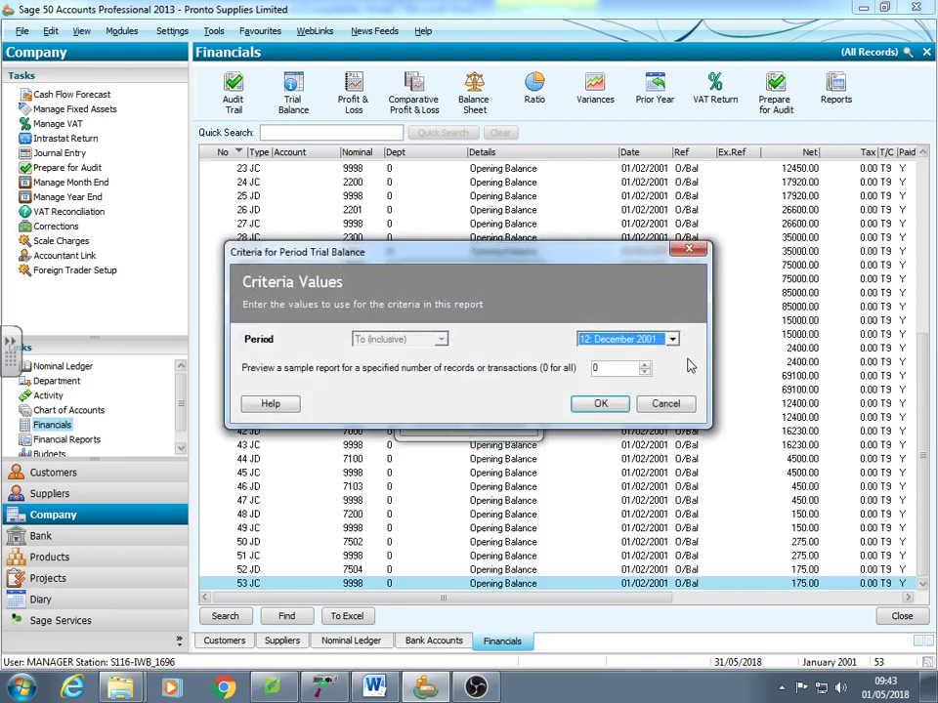
pyautogui.click(672, 339)
pyautogui.click(612, 431)
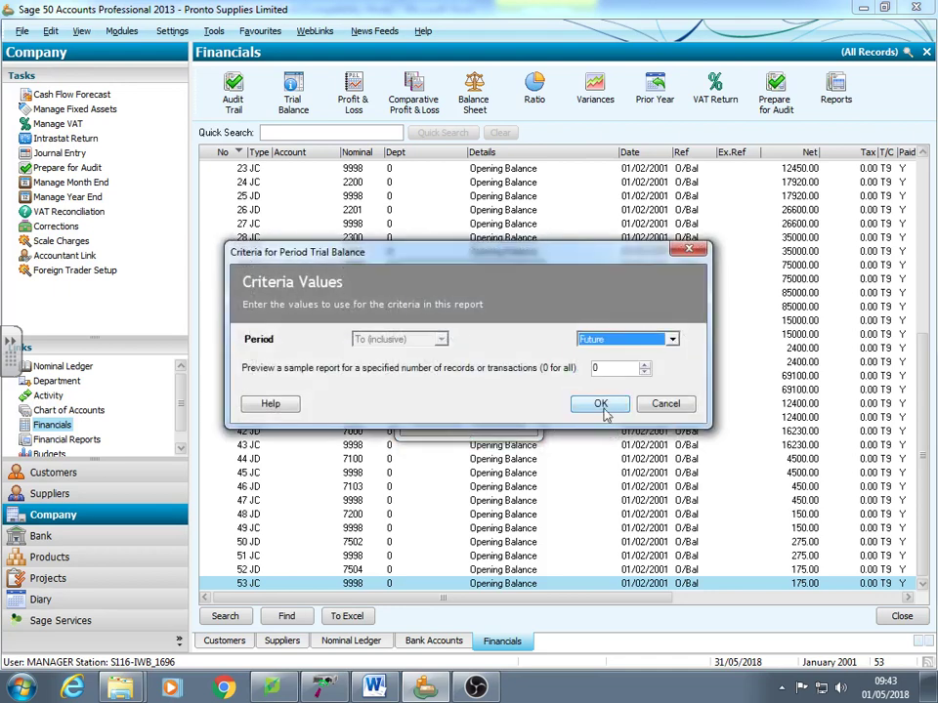
pyautogui.click(605, 406)
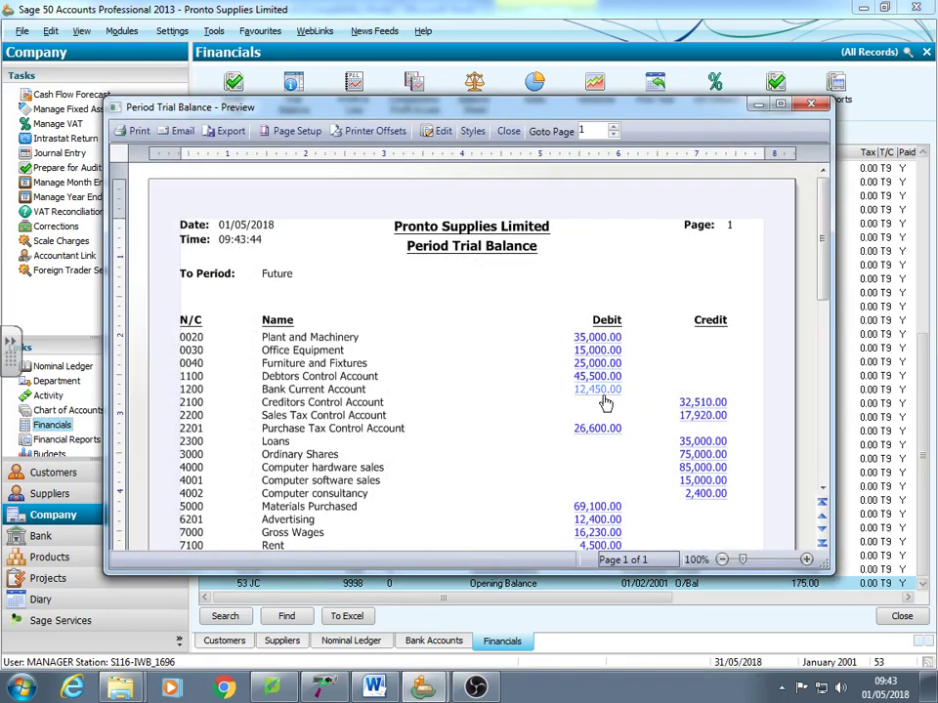
pyautogui.scroll(-5, 605, 405)
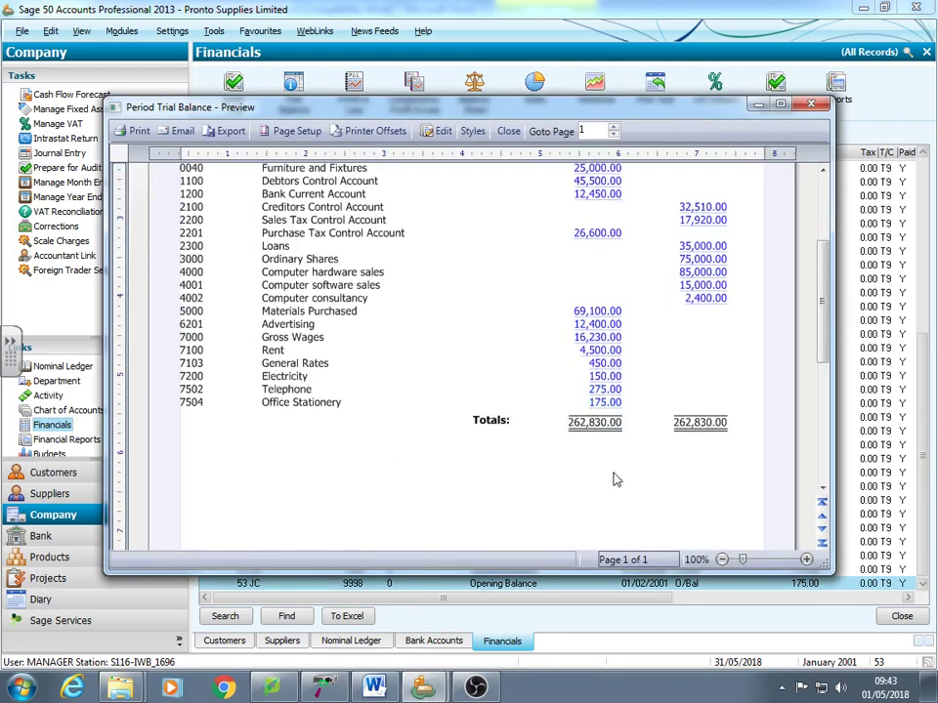
pyautogui.scroll(3, 618, 480)
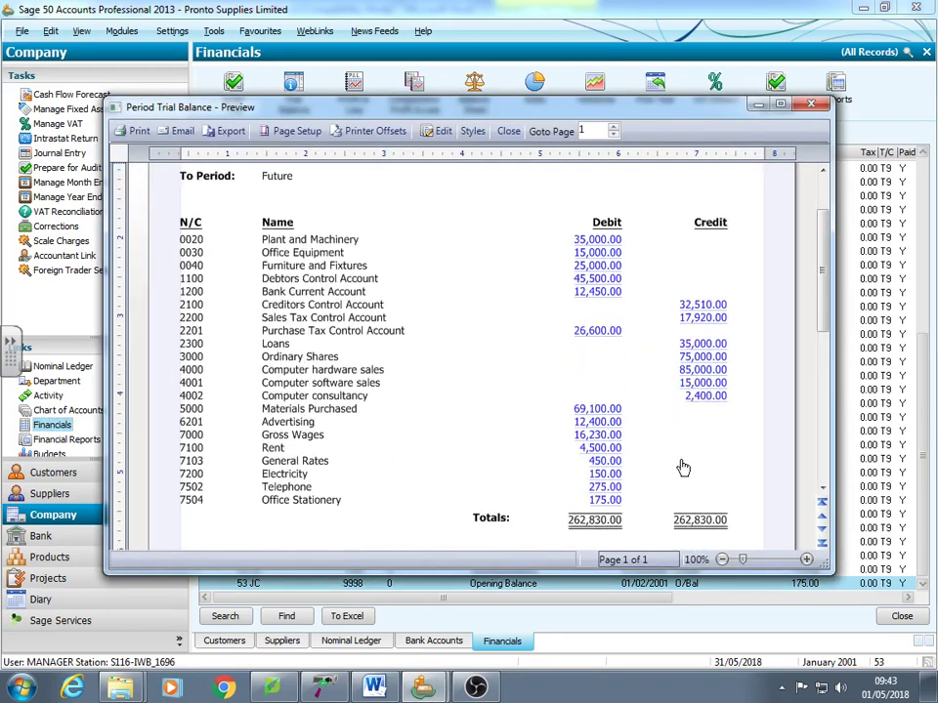
pyautogui.scroll(3, 683, 467)
pyautogui.scroll(-3, 674, 469)
pyautogui.click(812, 105)
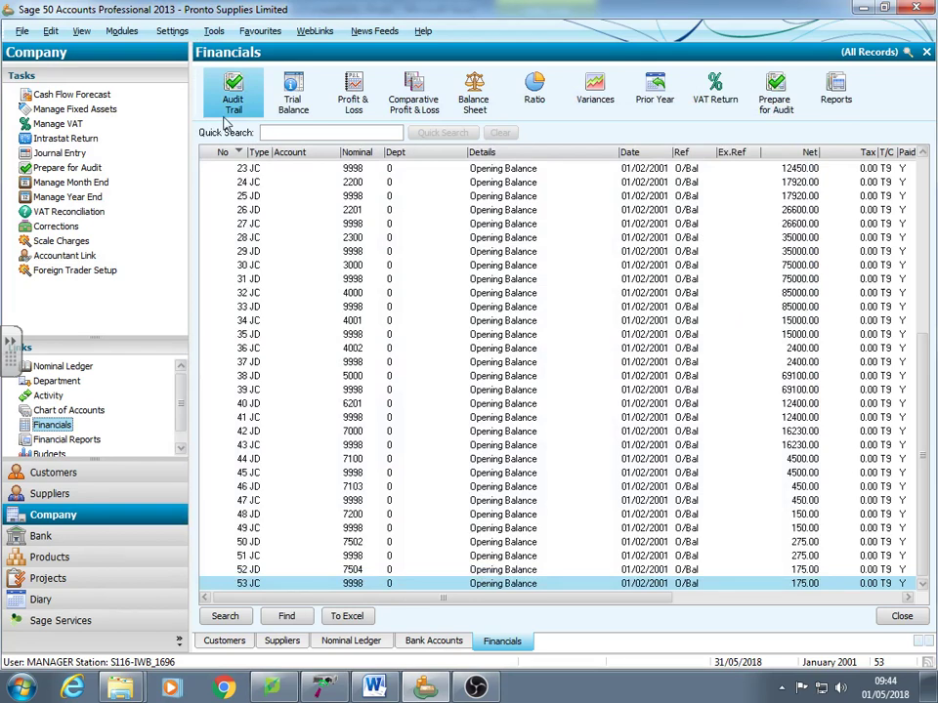
# Start a new company named 'Campbell Kitchens' and reach the business type step.
pyautogui.click(22, 34)
pyautogui.moveTo(49, 50)
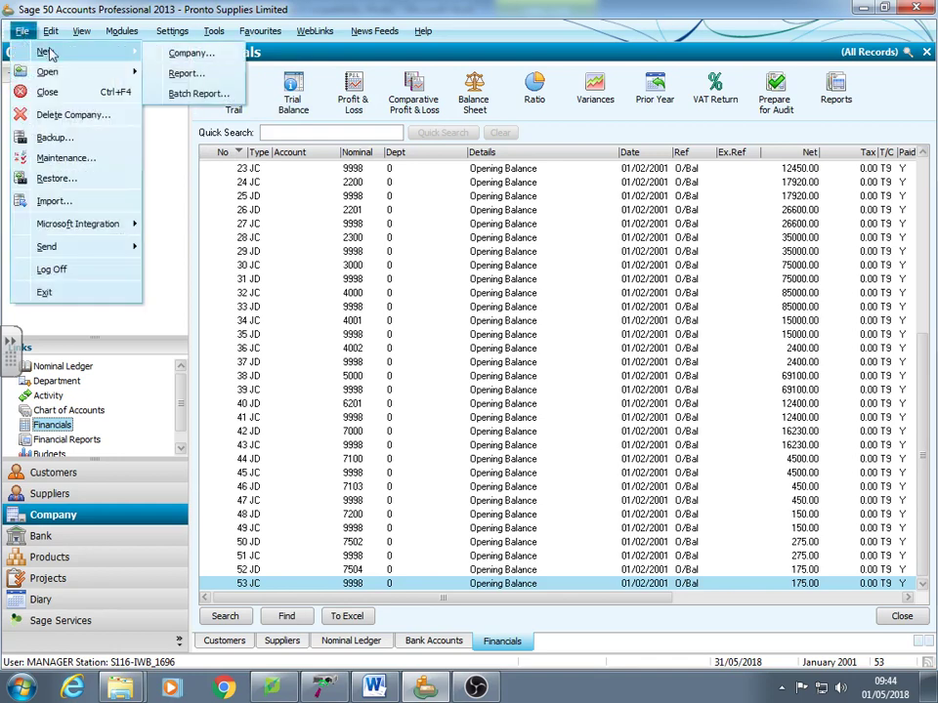
pyautogui.click(188, 53)
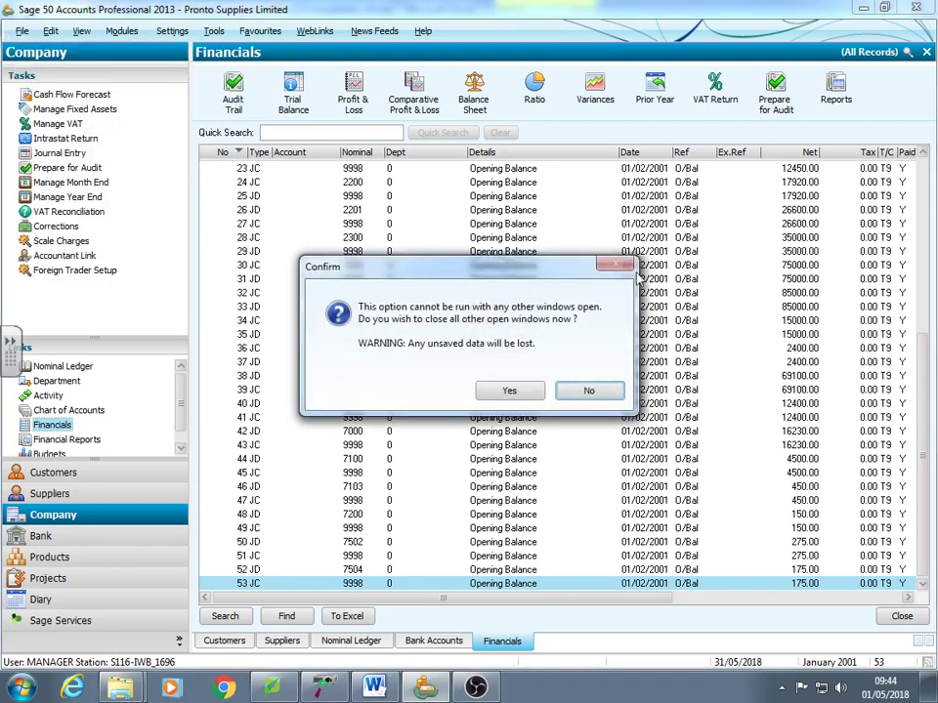
pyautogui.click(510, 391)
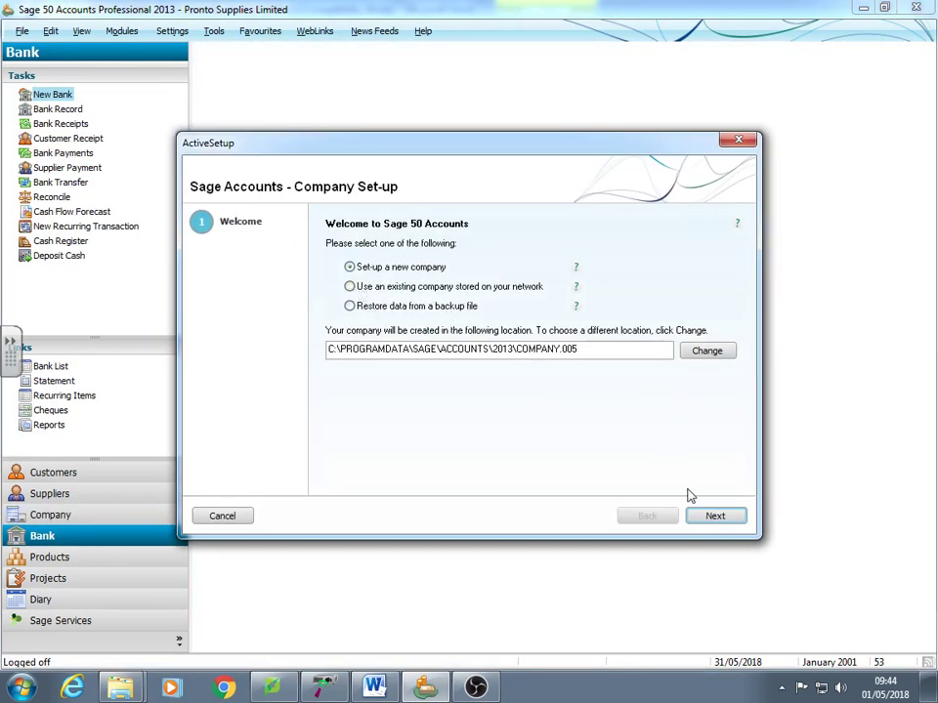
pyautogui.click(715, 520)
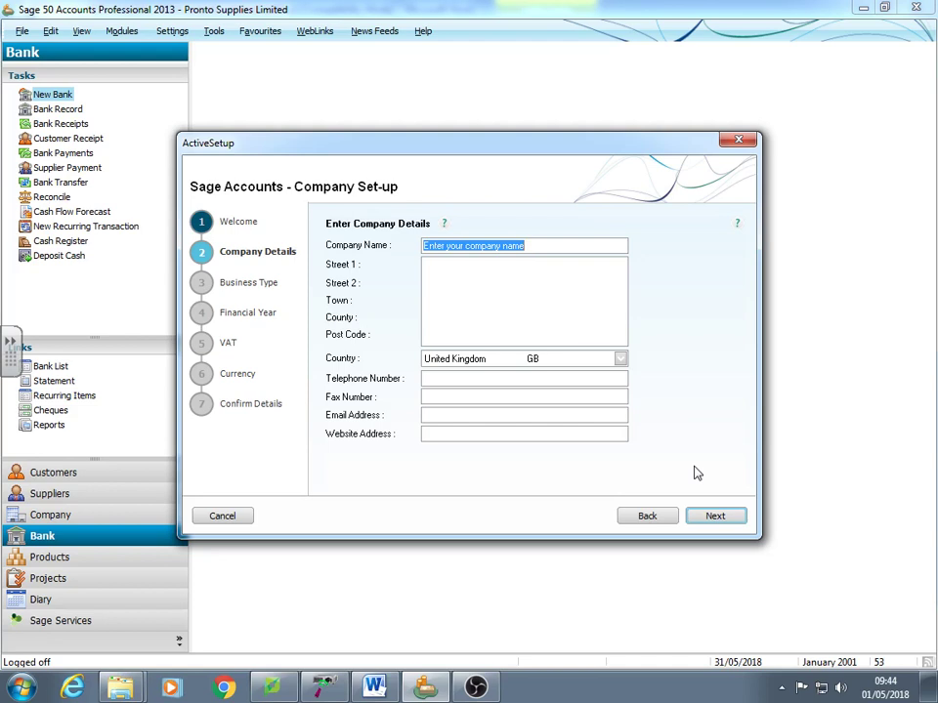
pyautogui.write('C')
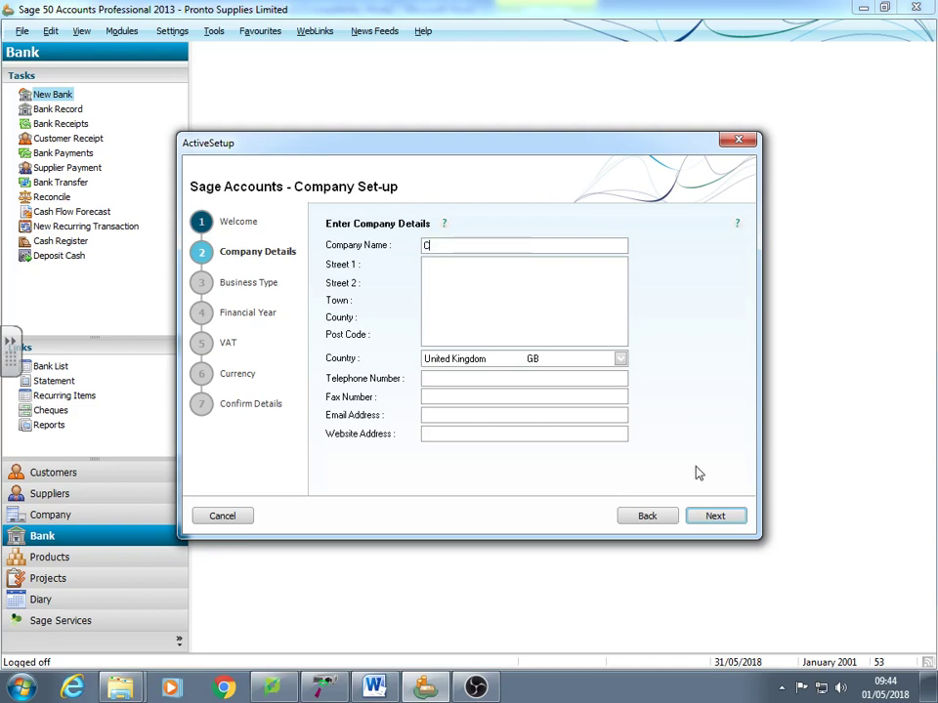
pyautogui.write('ampbell Kitchens')
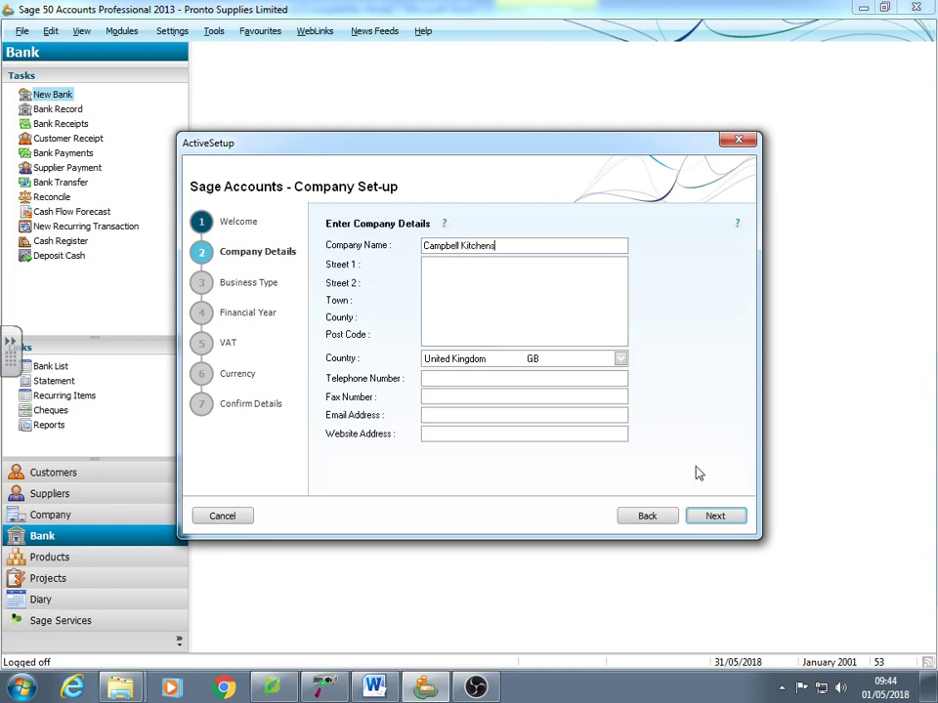
pyautogui.click(714, 523)
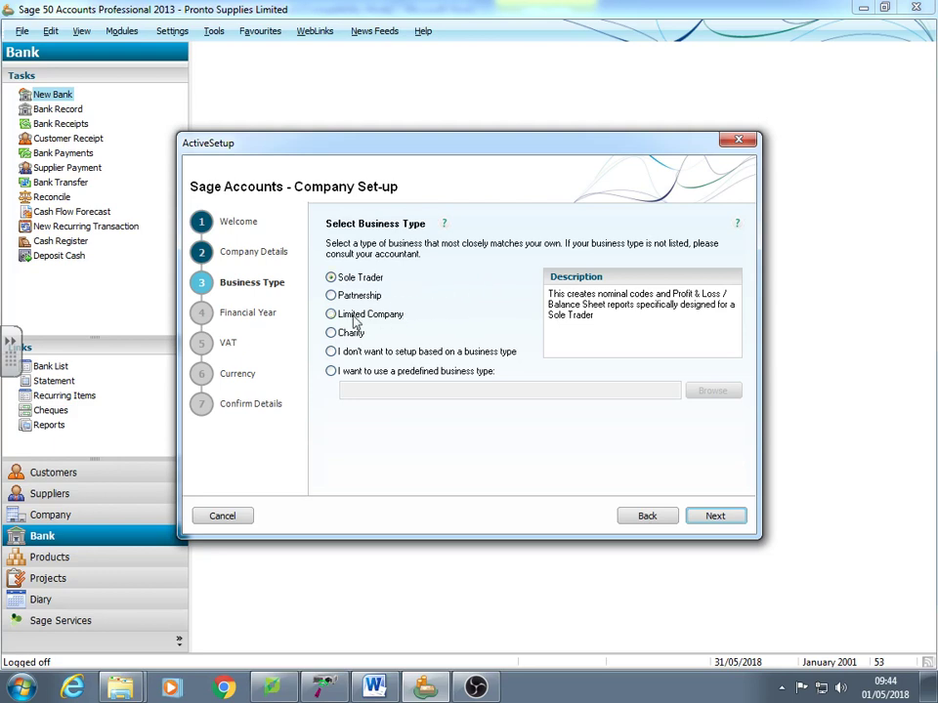
# Set a May financial year start and 20.00% standard VAT, keep Pound Sterling, and create it.
pyautogui.click(714, 517)
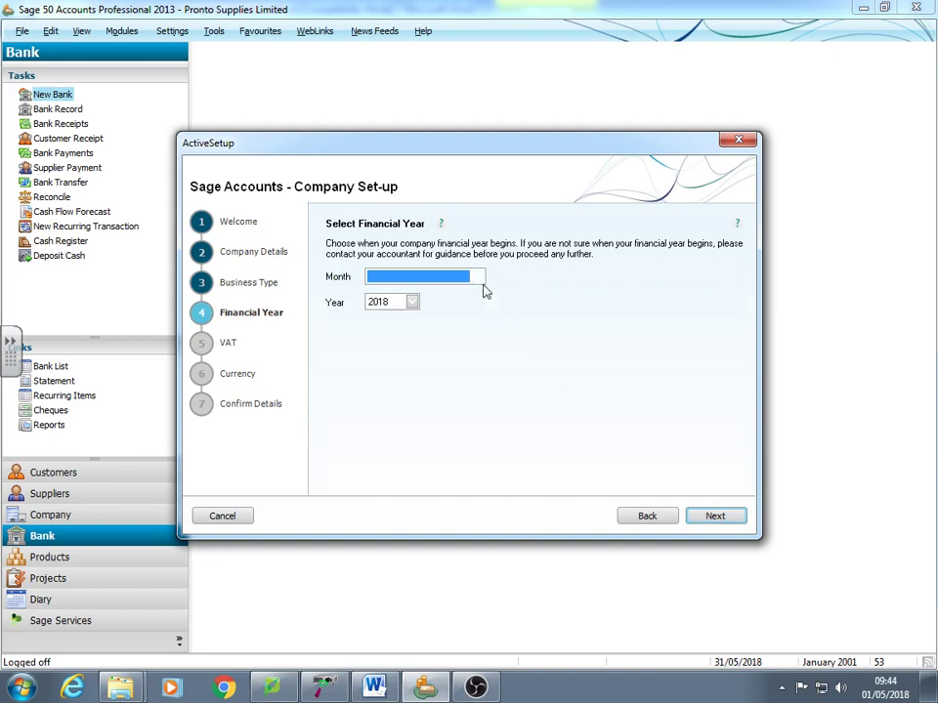
pyautogui.click(481, 280)
pyautogui.click(415, 335)
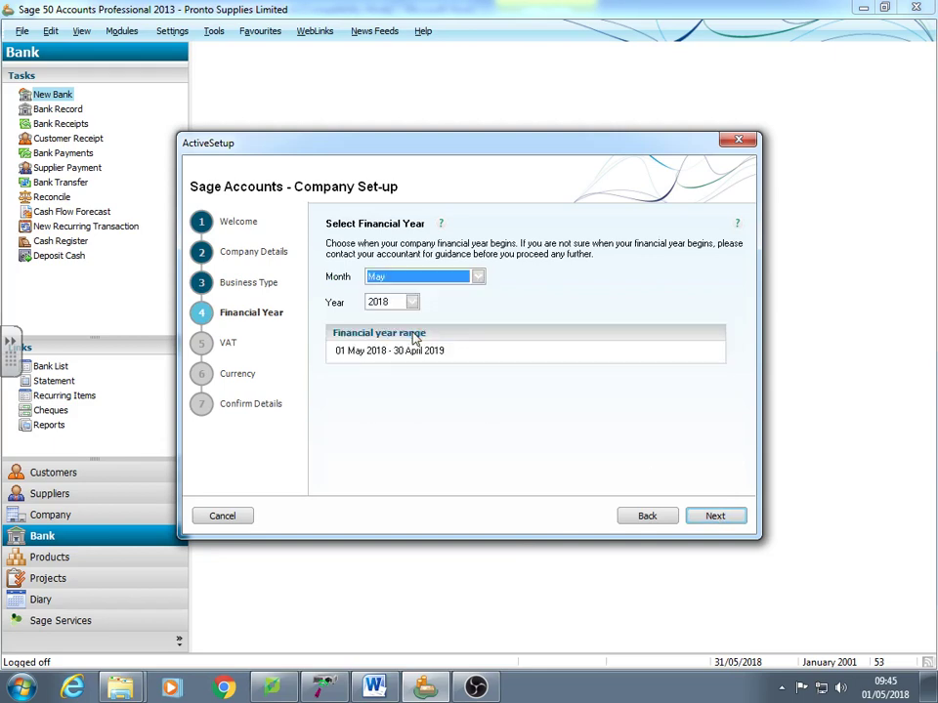
pyautogui.click(714, 517)
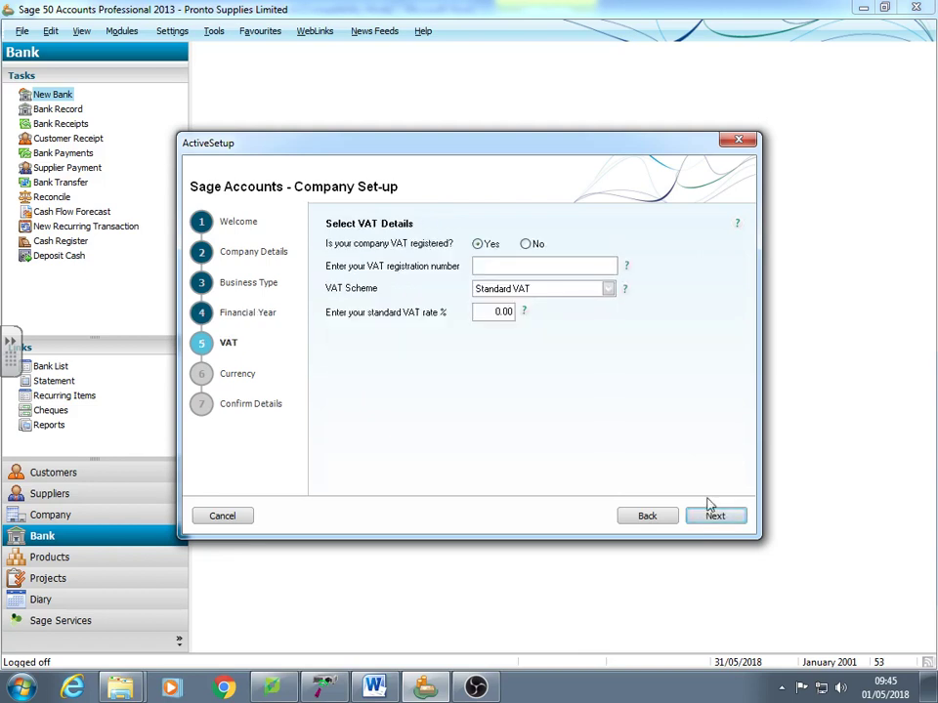
pyautogui.click(490, 311)
pyautogui.write('20.00')
pyautogui.click(714, 517)
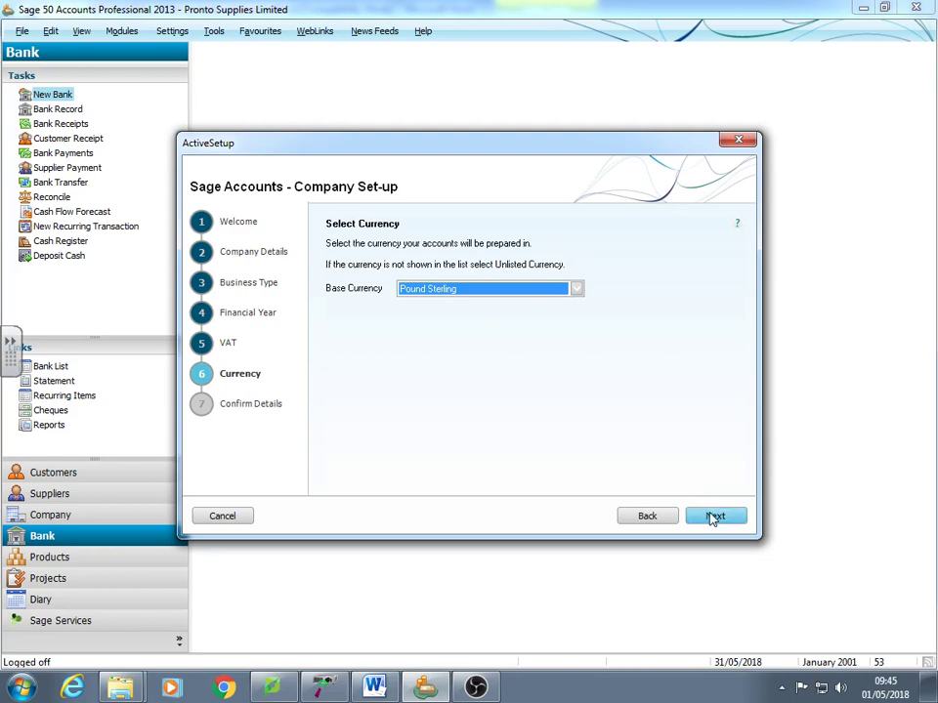
pyautogui.click(712, 518)
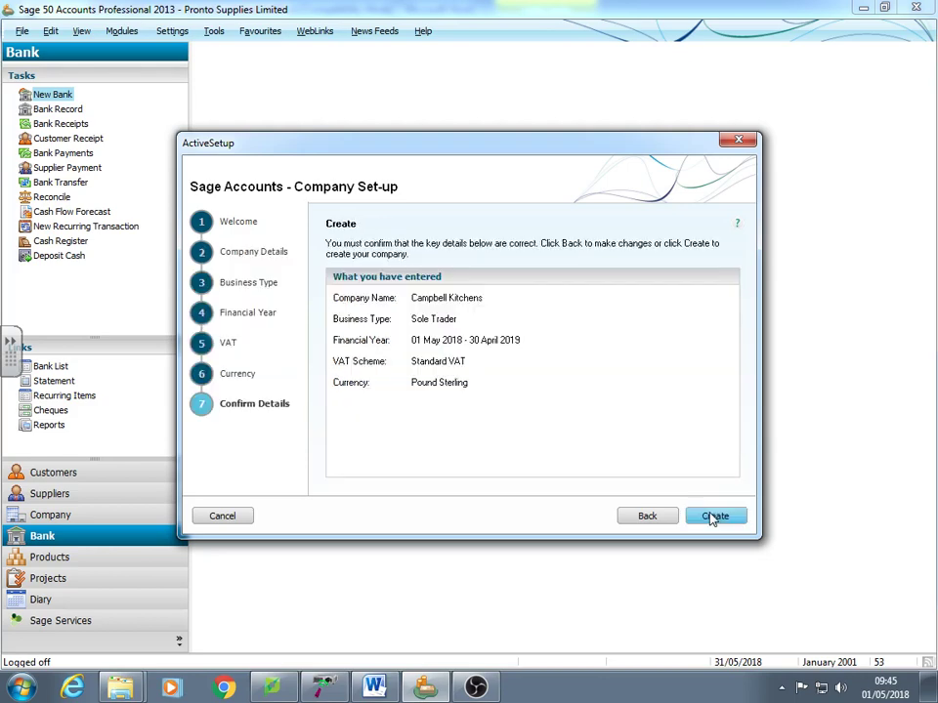
pyautogui.click(712, 518)
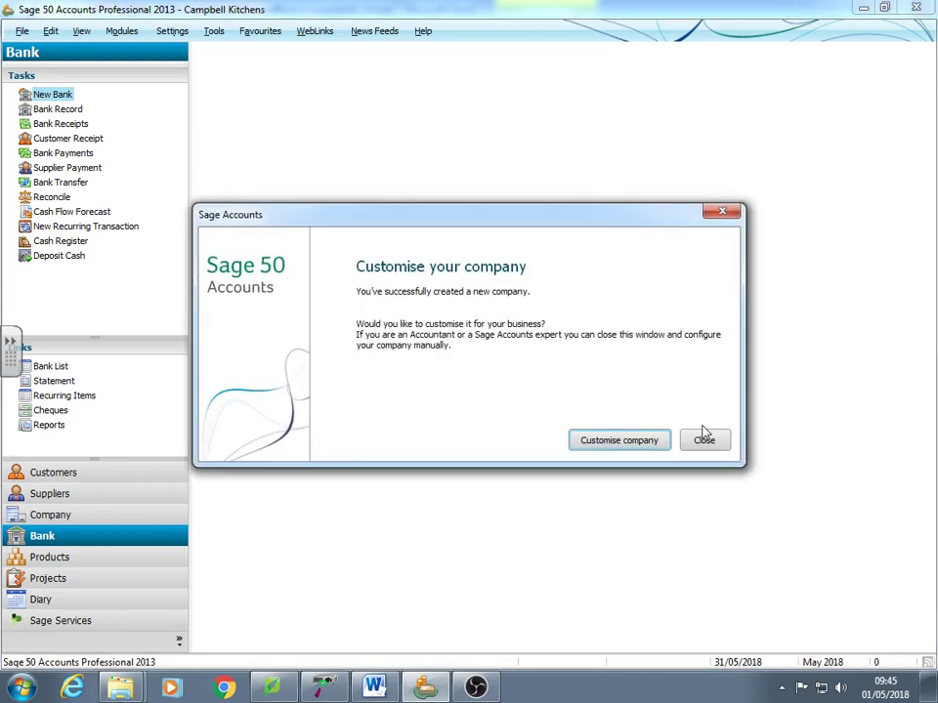
# Skip customisation, confirm 31/05/2018 as program date, and go to Customers.
pyautogui.click(704, 440)
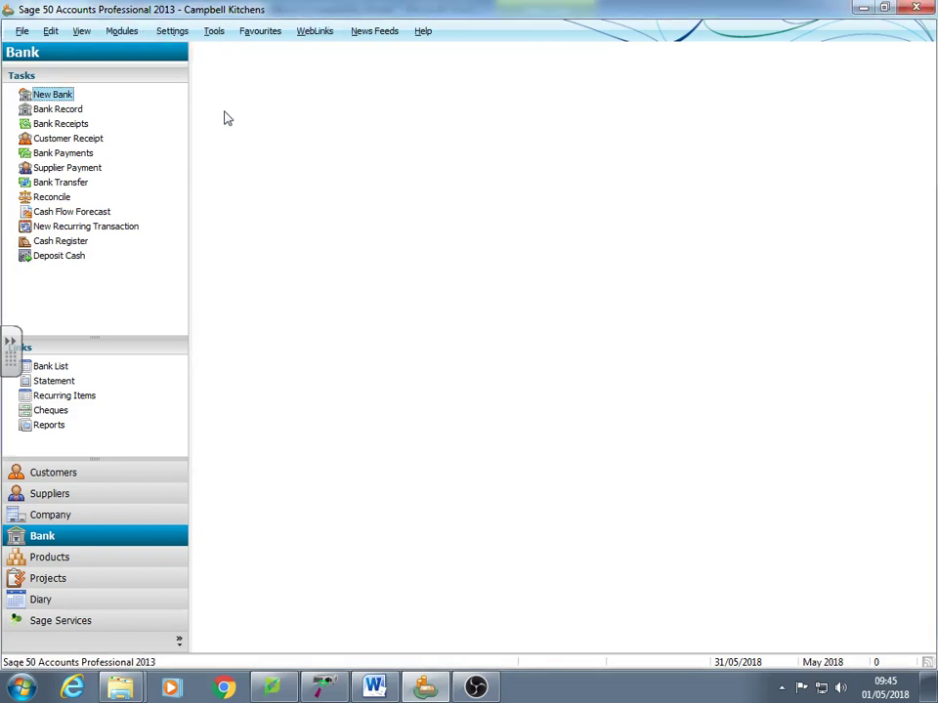
pyautogui.click(172, 30)
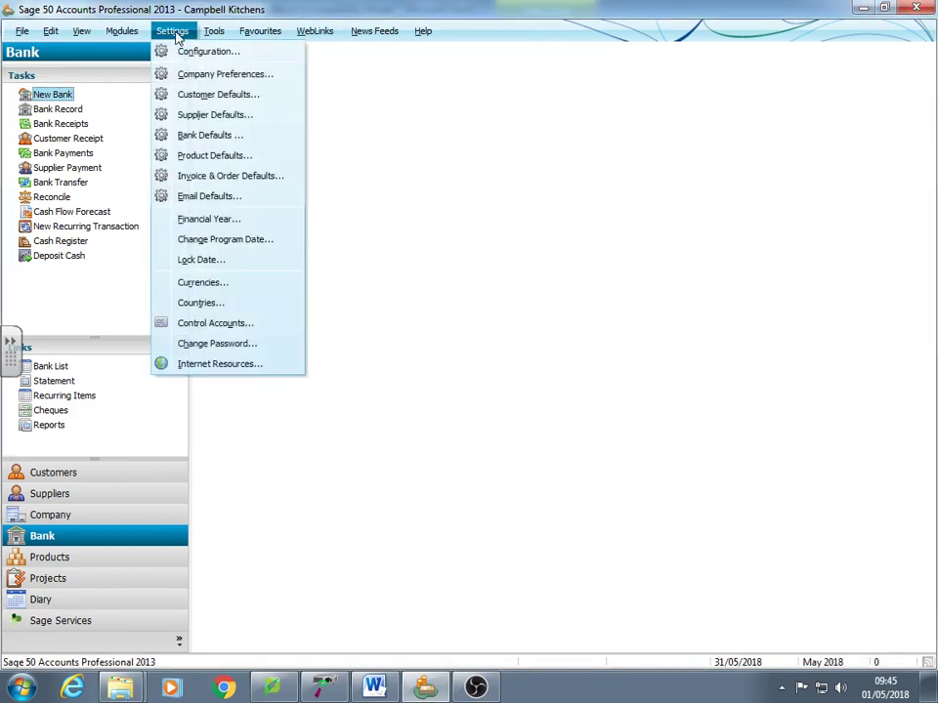
pyautogui.click(191, 240)
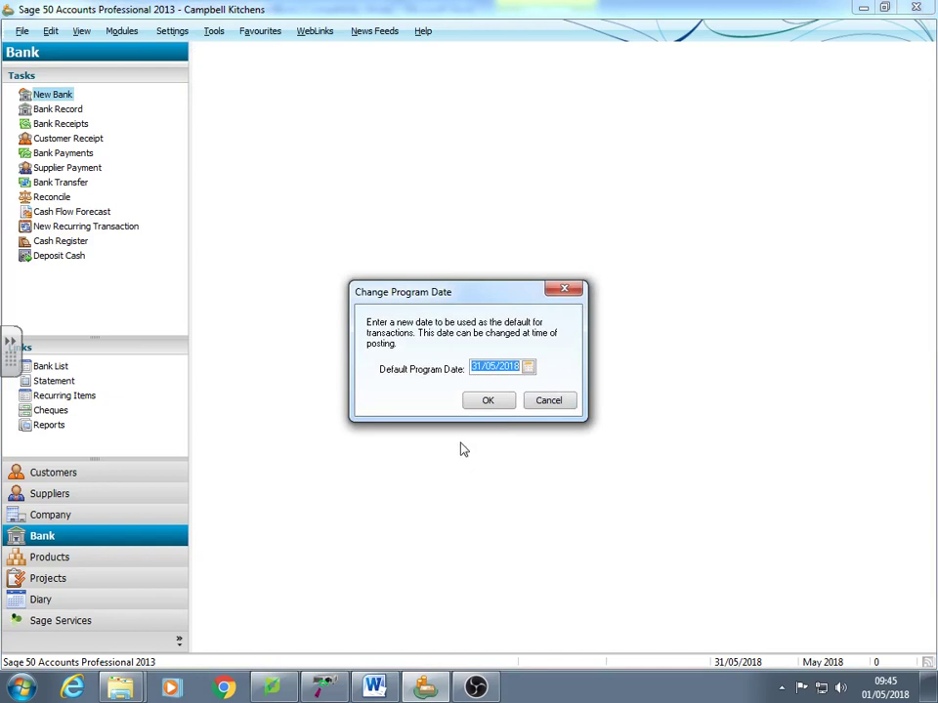
pyautogui.click(488, 401)
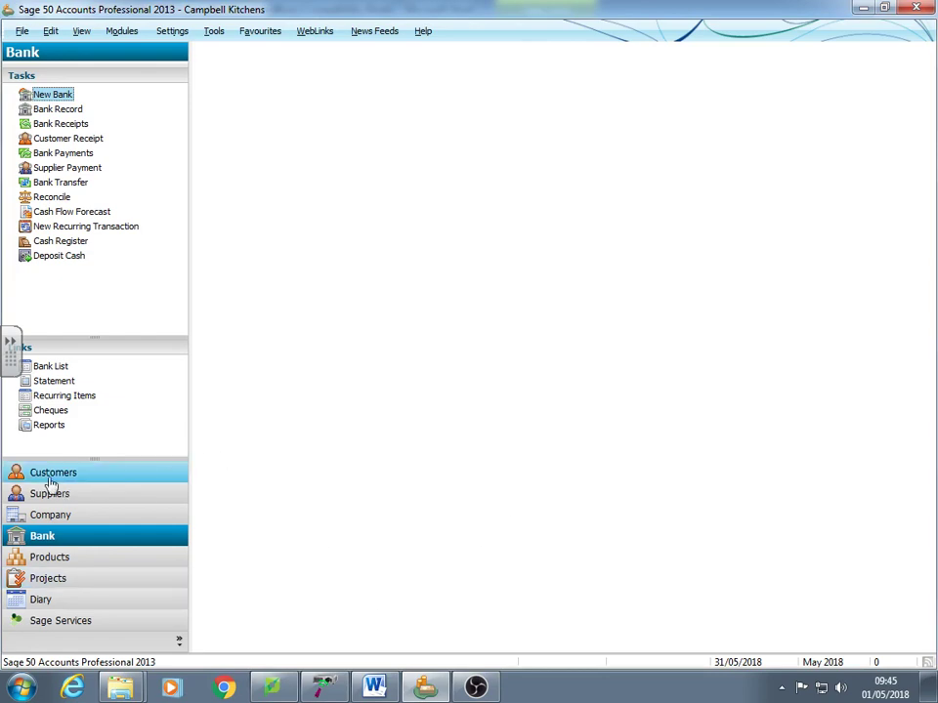
pyautogui.click(51, 477)
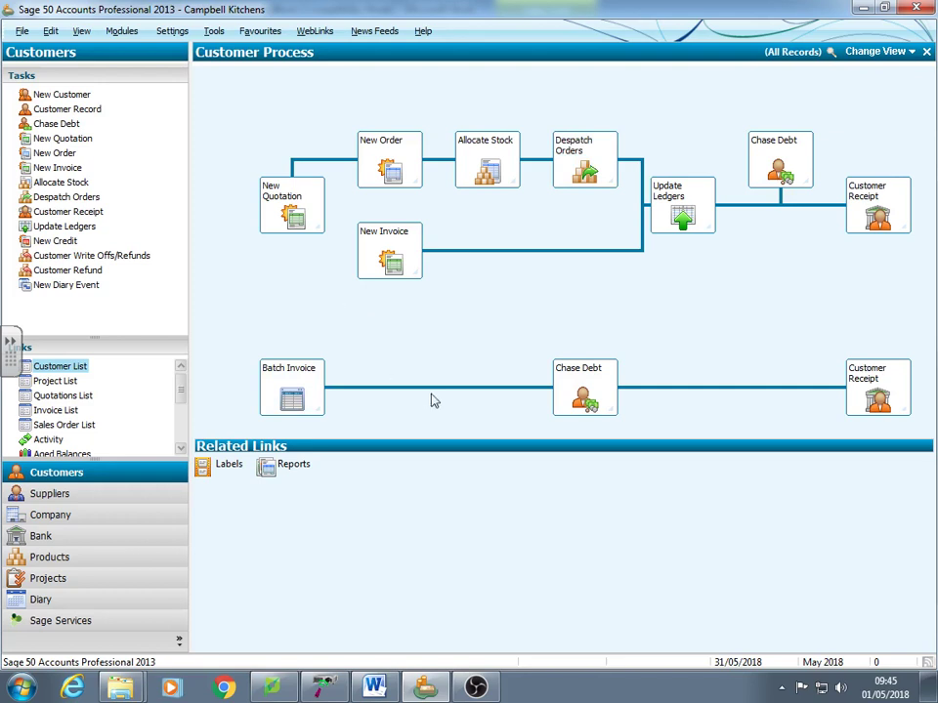
# Start a new customer named 'Fraser Designs' with account reference FRA001.
pyautogui.click(61, 369)
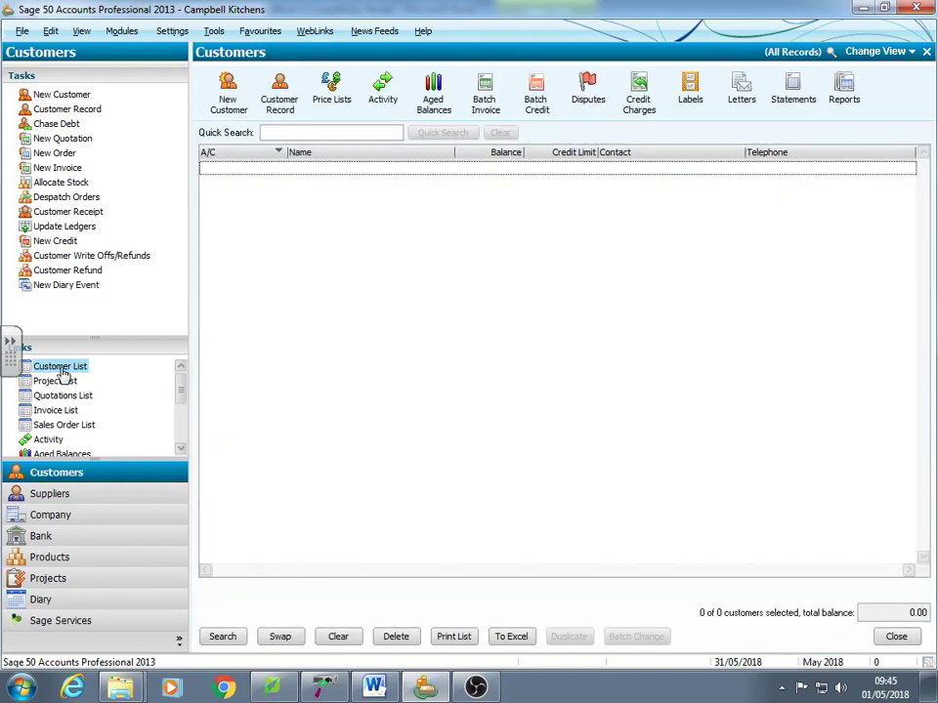
pyautogui.click(227, 102)
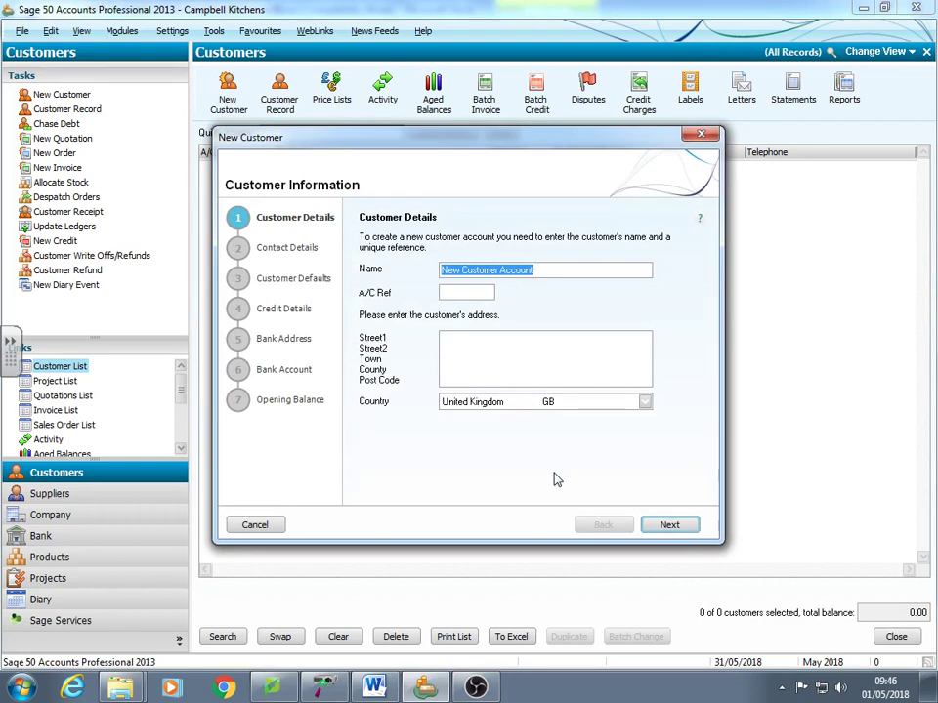
pyautogui.write('Fraser designs')
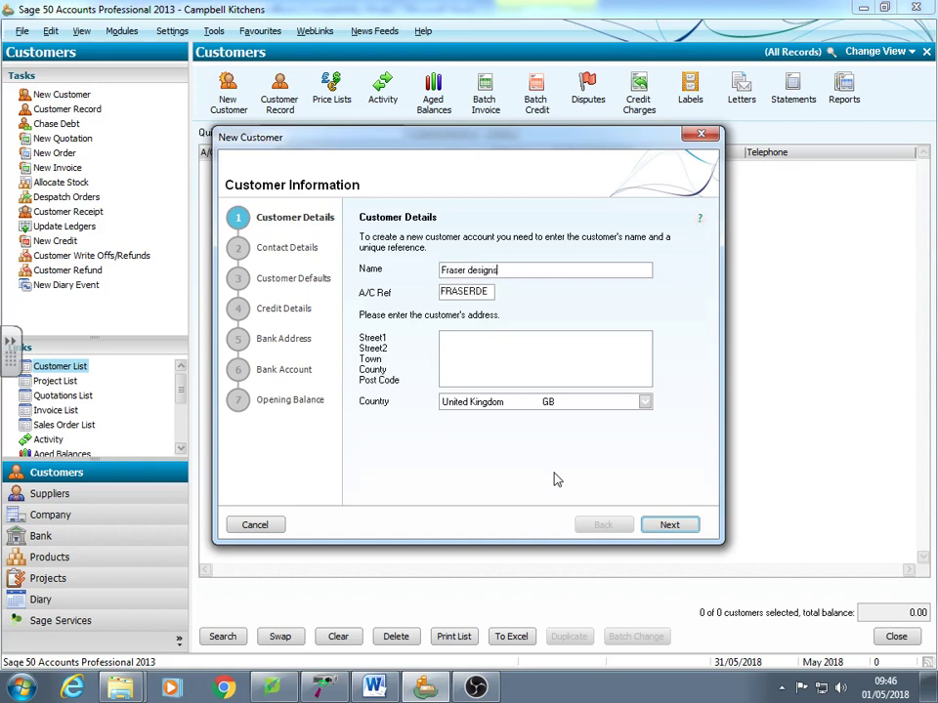
pyautogui.click(470, 277)
pyautogui.press('BackSpace')
pyautogui.write('D')
pyautogui.moveTo(477, 292); pyautogui.dragTo(382, 298)
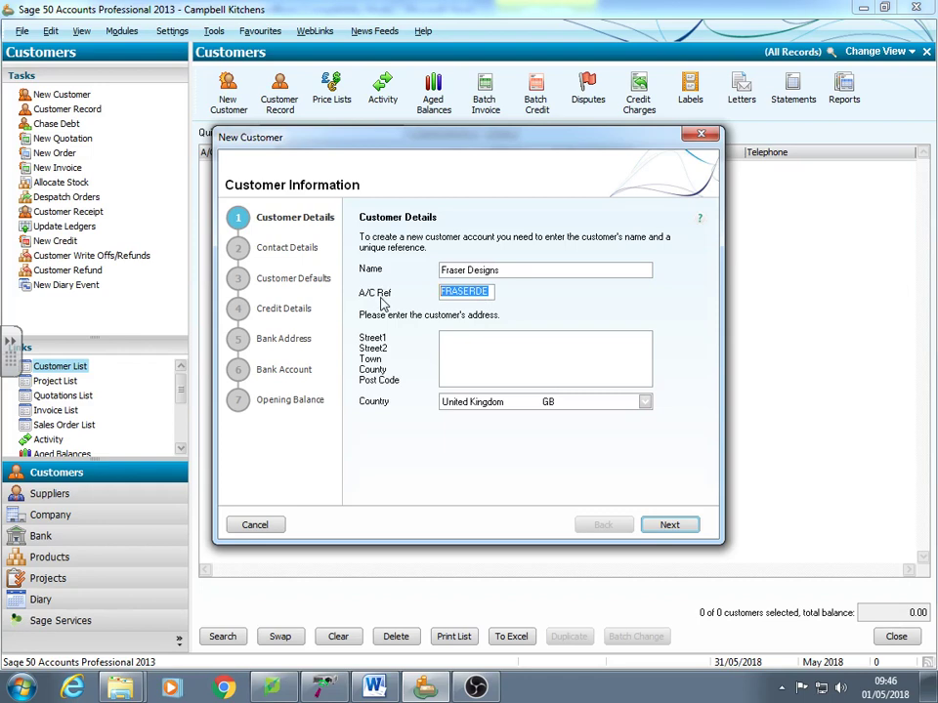
pyautogui.write('FRA001')
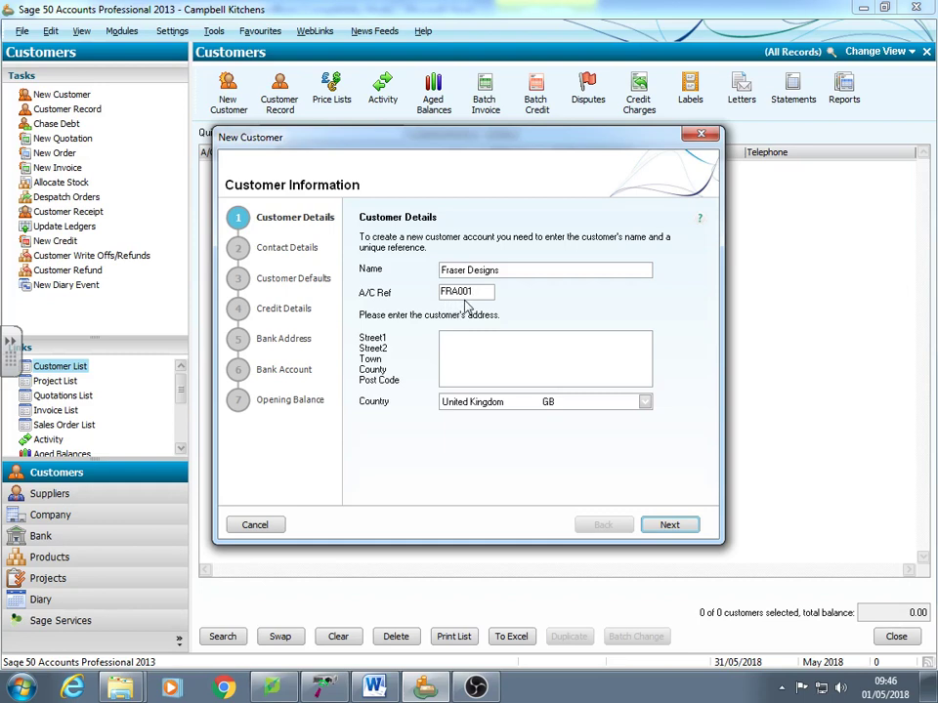
# Use the default sales nominal code, 2000 credit limit, agreed terms, opened 01/05/2018.
pyautogui.click(669, 525)
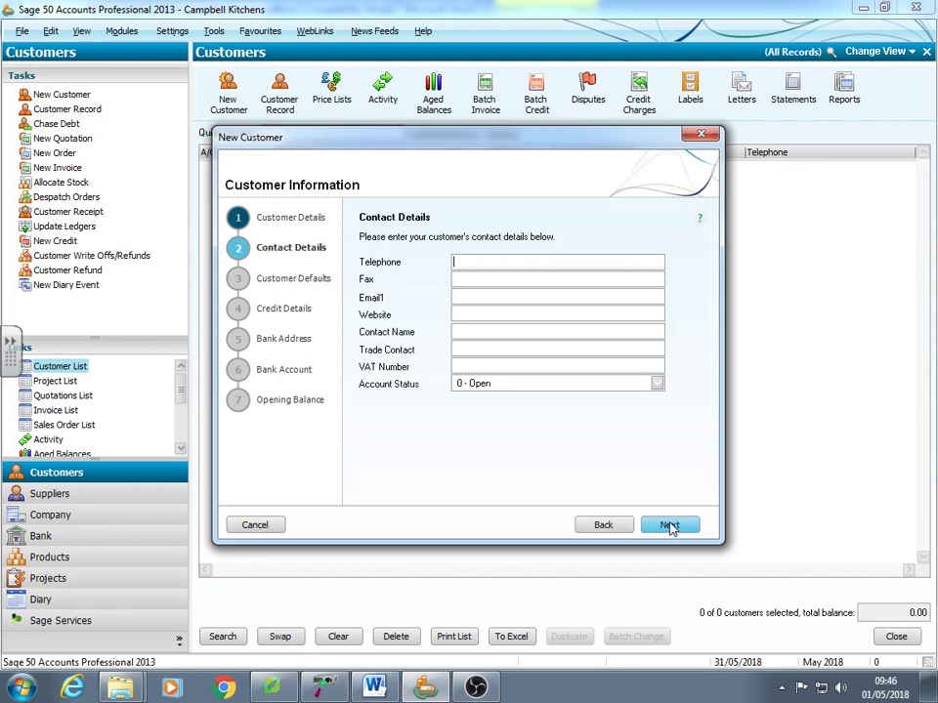
pyautogui.click(669, 525)
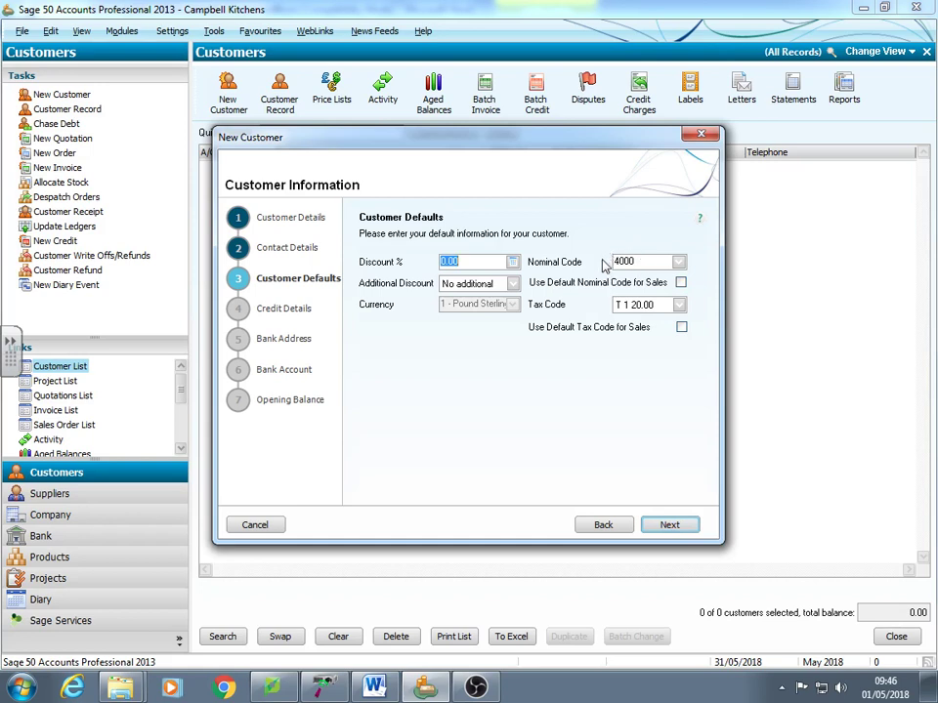
pyautogui.click(681, 282)
pyautogui.click(669, 526)
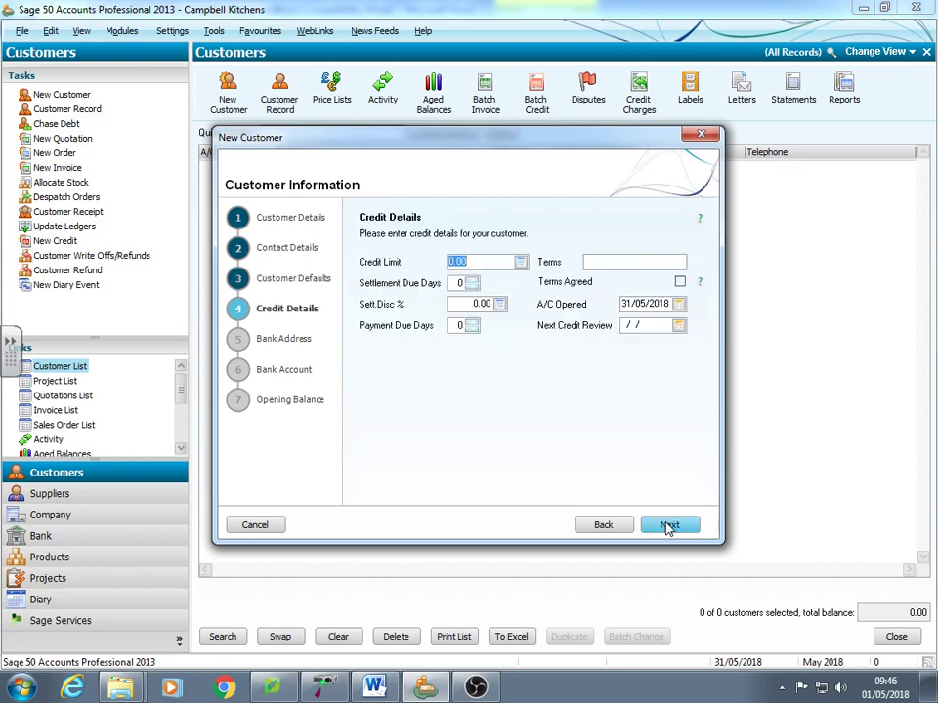
pyautogui.write('2000')
pyautogui.click(455, 327)
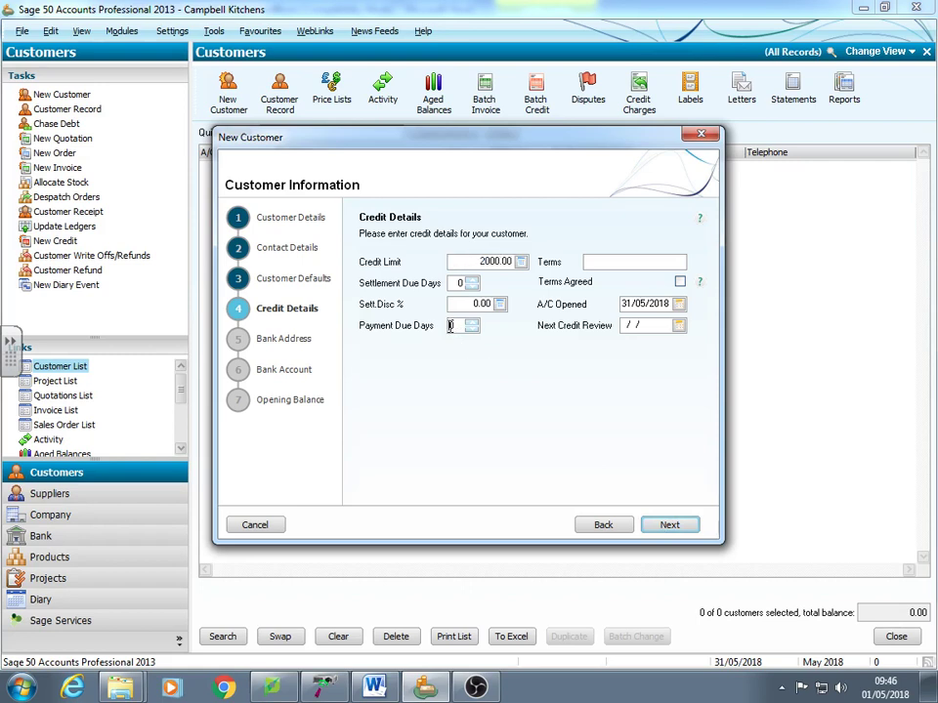
pyautogui.click(681, 282)
pyautogui.click(679, 304)
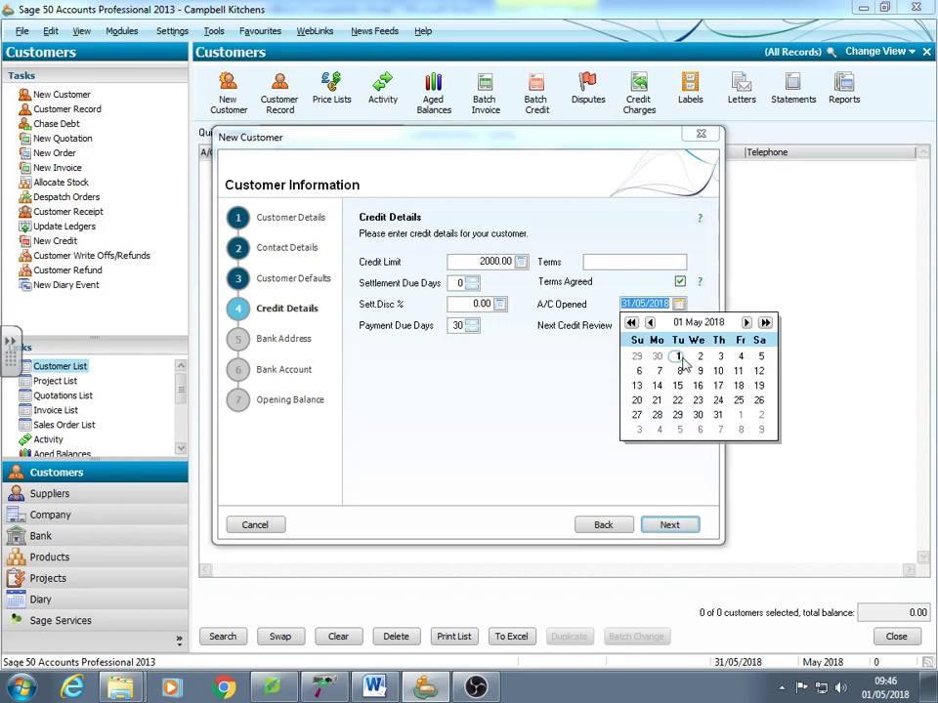
pyautogui.click(680, 357)
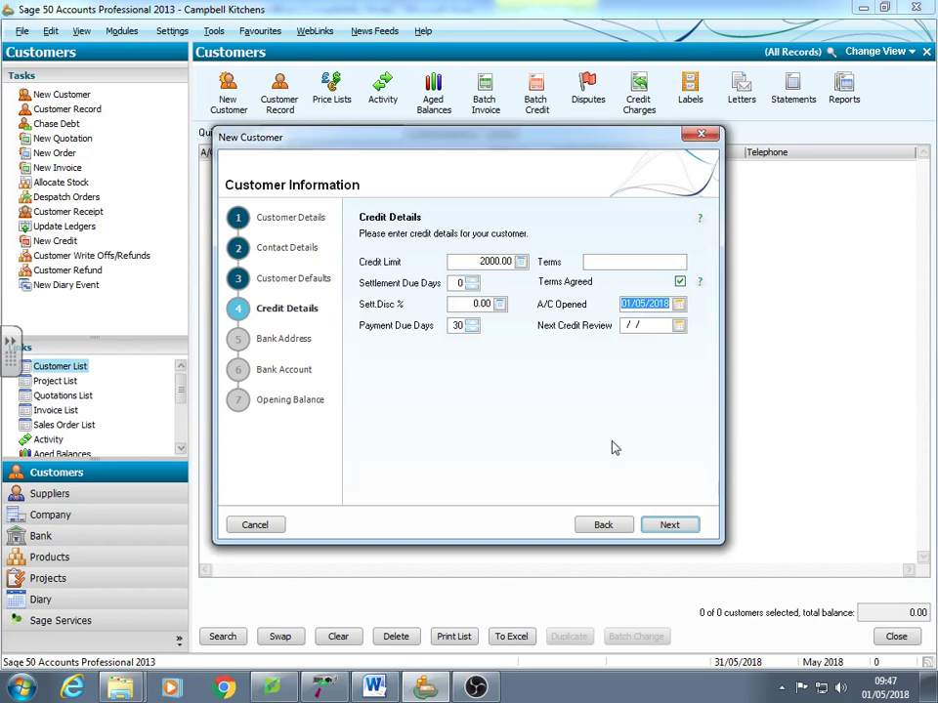
# Skip the bank and opening balance pages and create the Fraser Designs account.
pyautogui.click(668, 527)
pyautogui.click(668, 528)
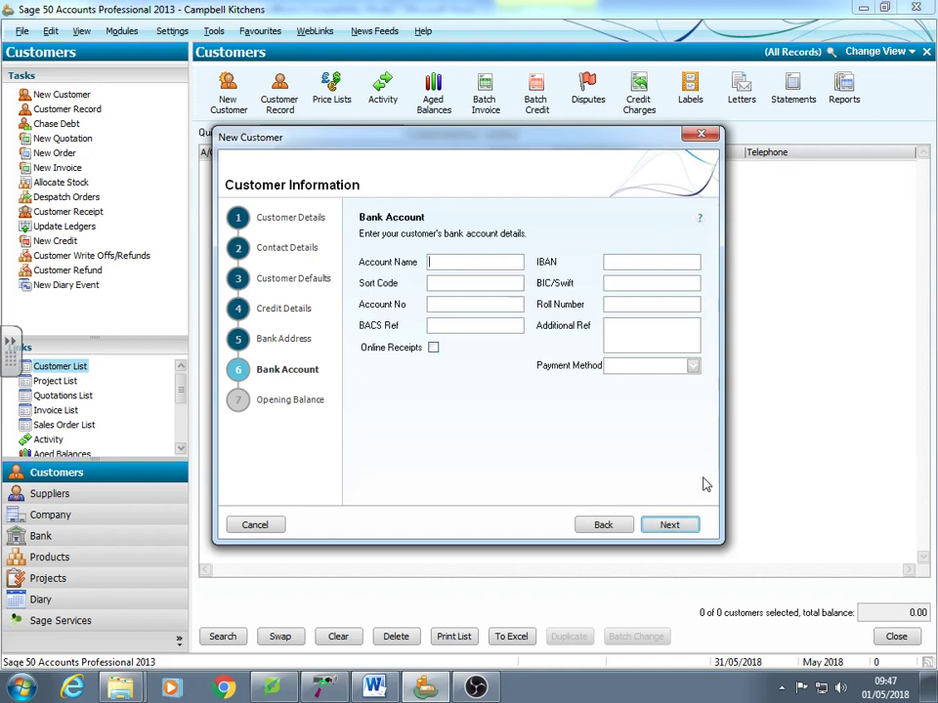
pyautogui.click(670, 525)
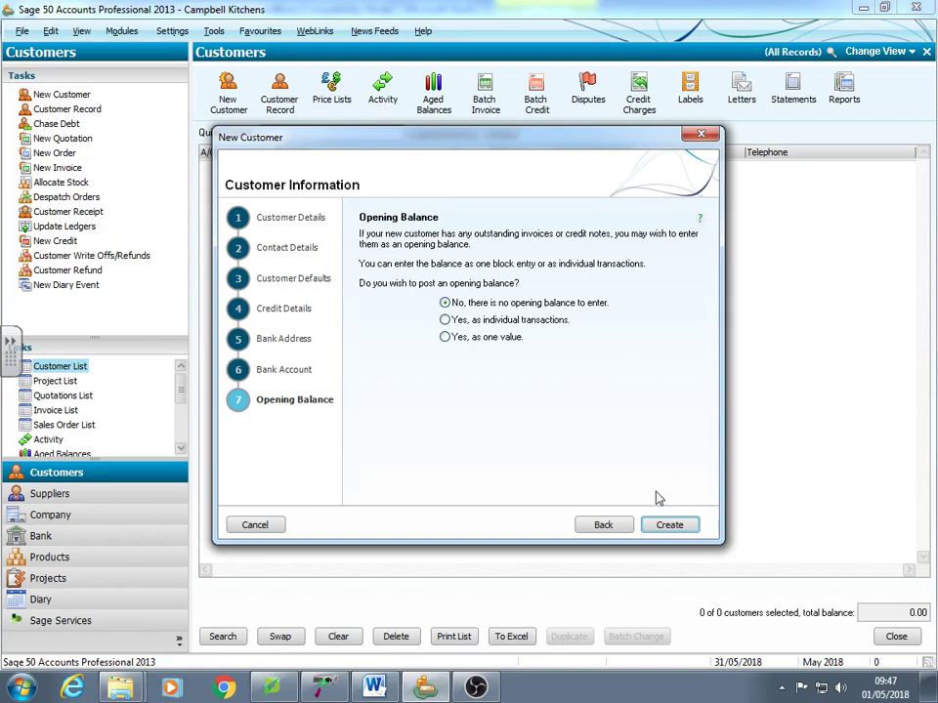
pyautogui.click(679, 525)
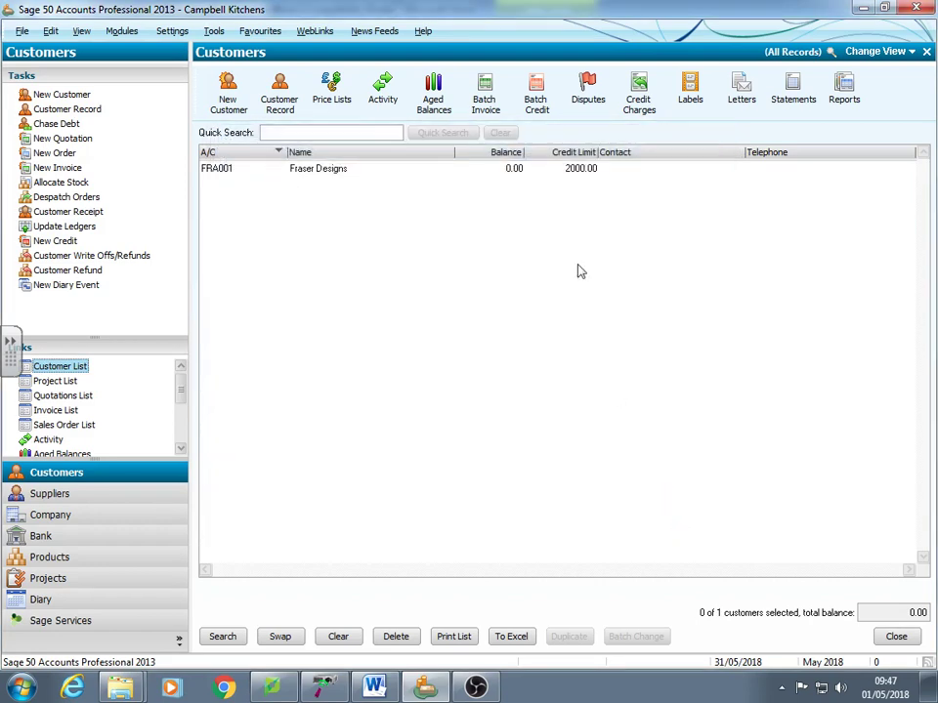
# Save an 'opening' invoice of 2017.60 dated 01/05/2018 on the Fraser Designs record.
pyautogui.click(331, 173)
pyautogui.doubleClick(331, 173)
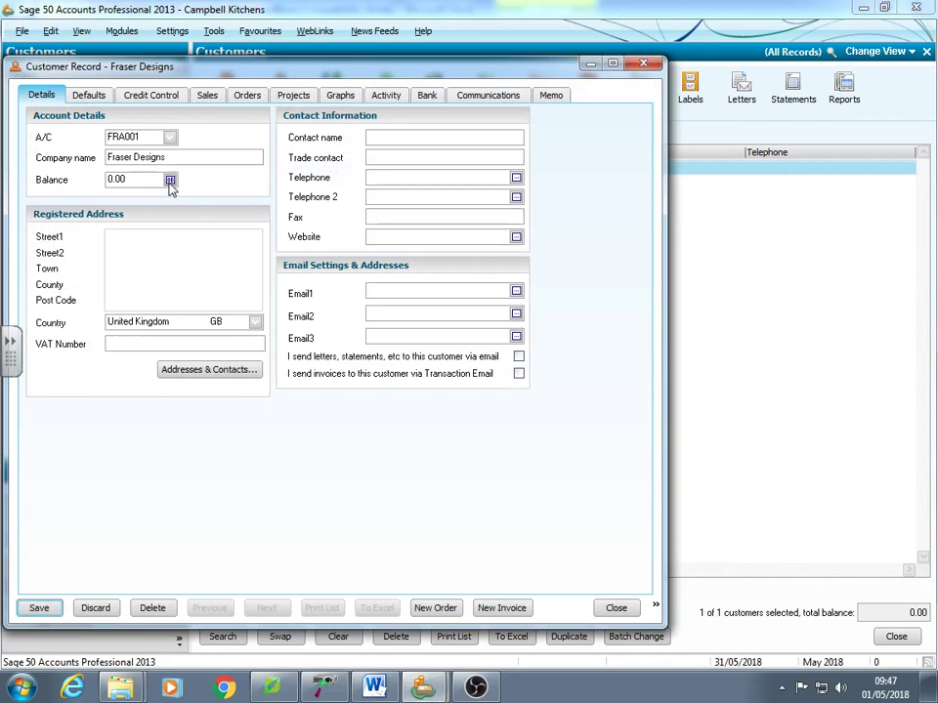
pyautogui.click(170, 181)
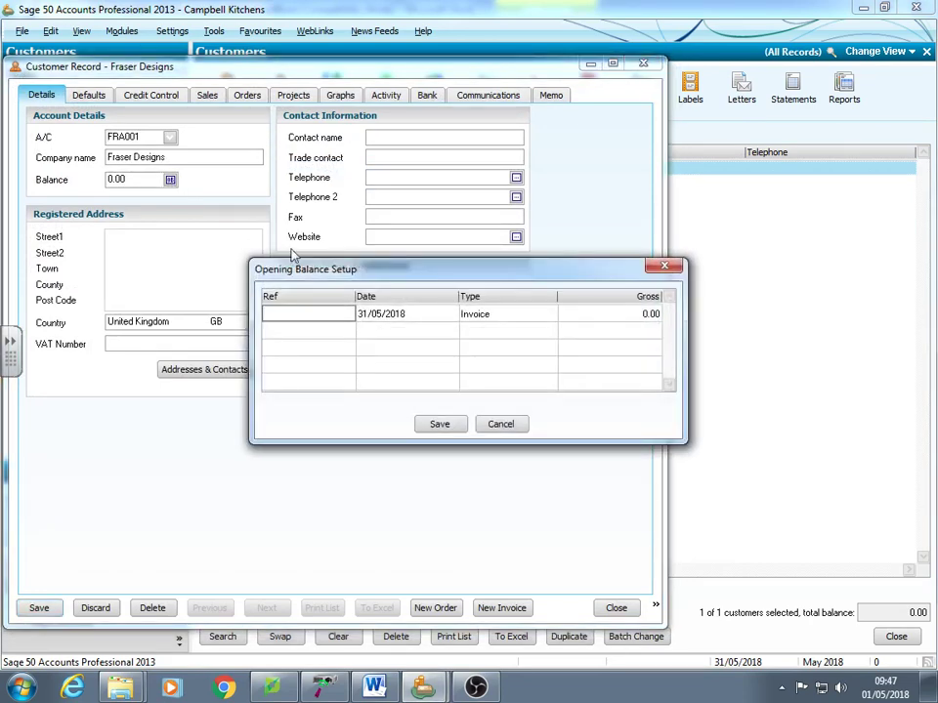
pyautogui.write('opening')
pyautogui.press('Tab')
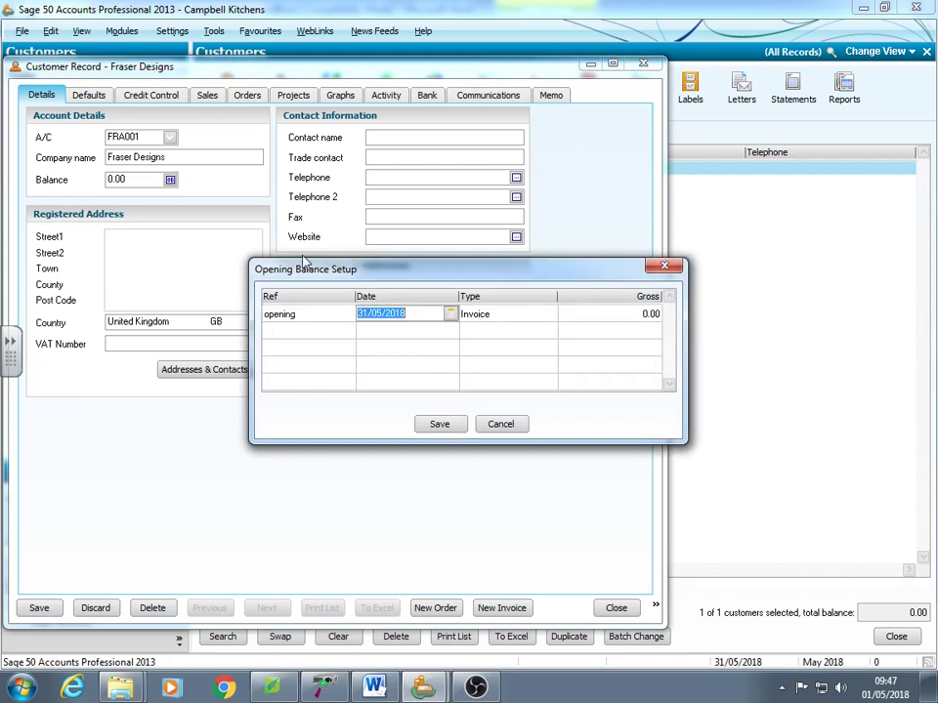
pyautogui.write('01/05/2018')
pyautogui.press('Tab')
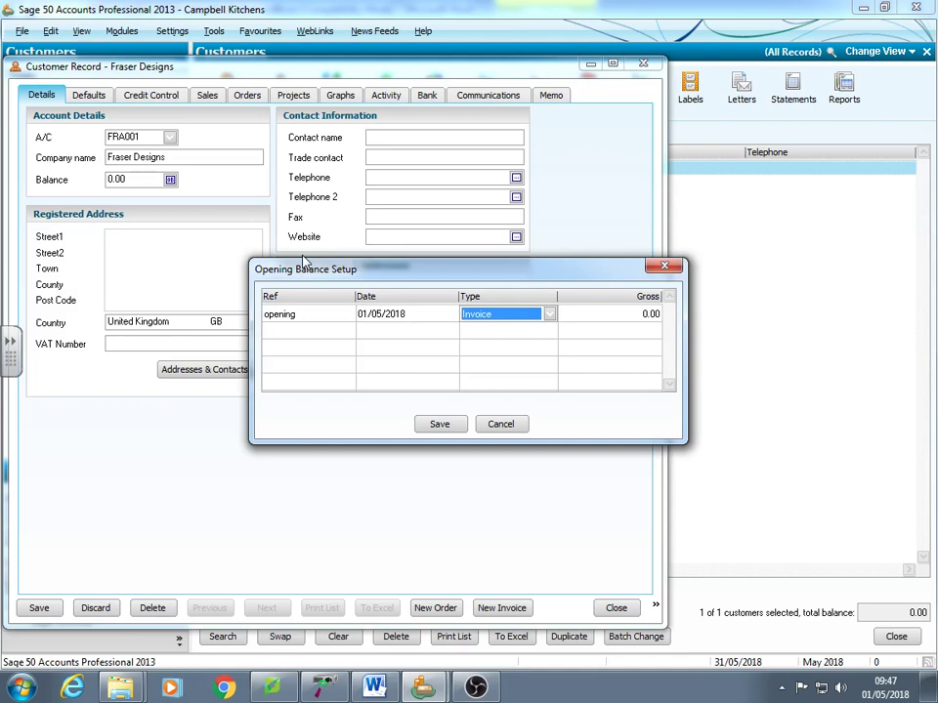
pyautogui.press('Tab')
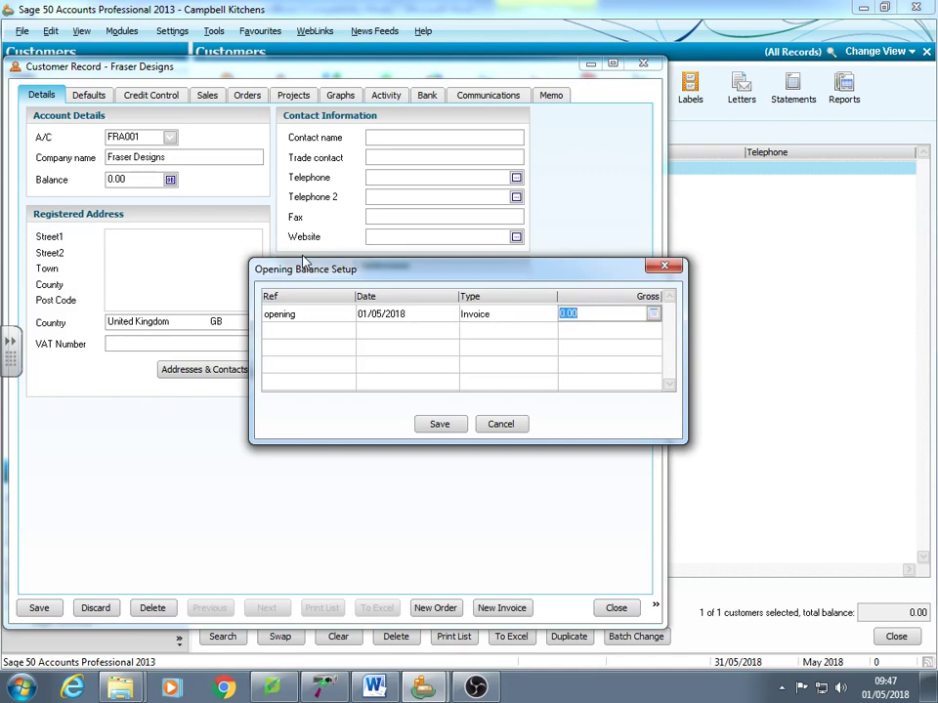
pyautogui.write('2017.6')
pyautogui.press('Tab')
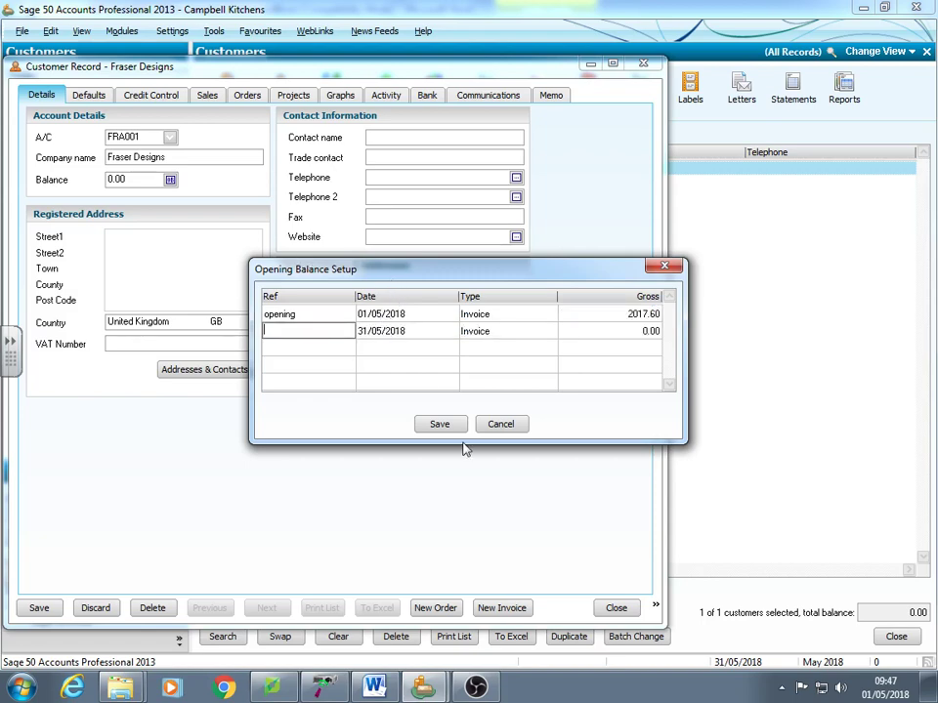
pyautogui.click(449, 427)
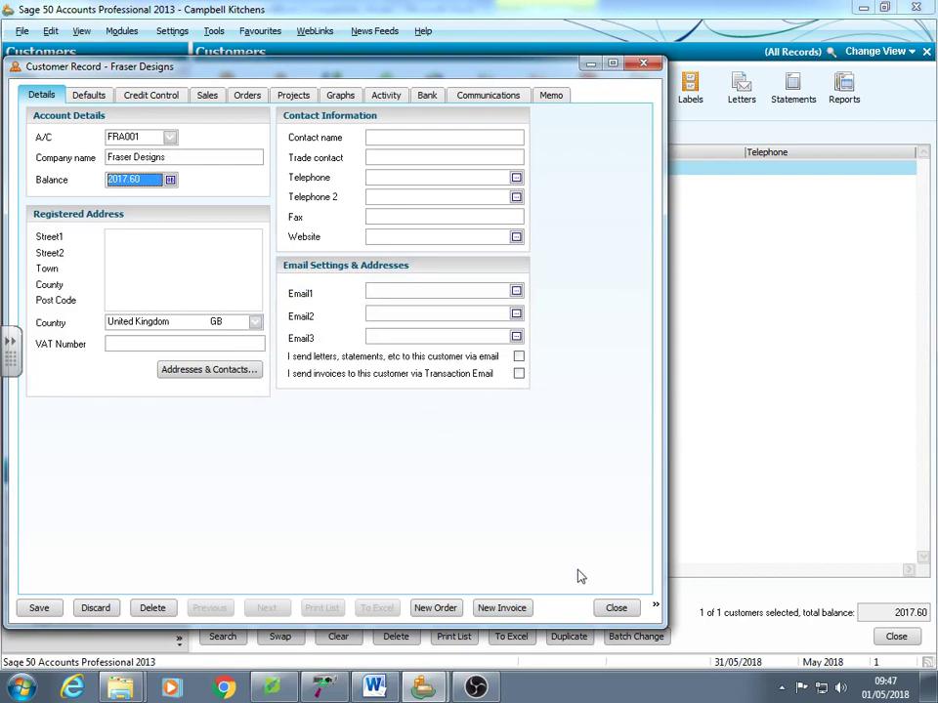
pyautogui.click(614, 608)
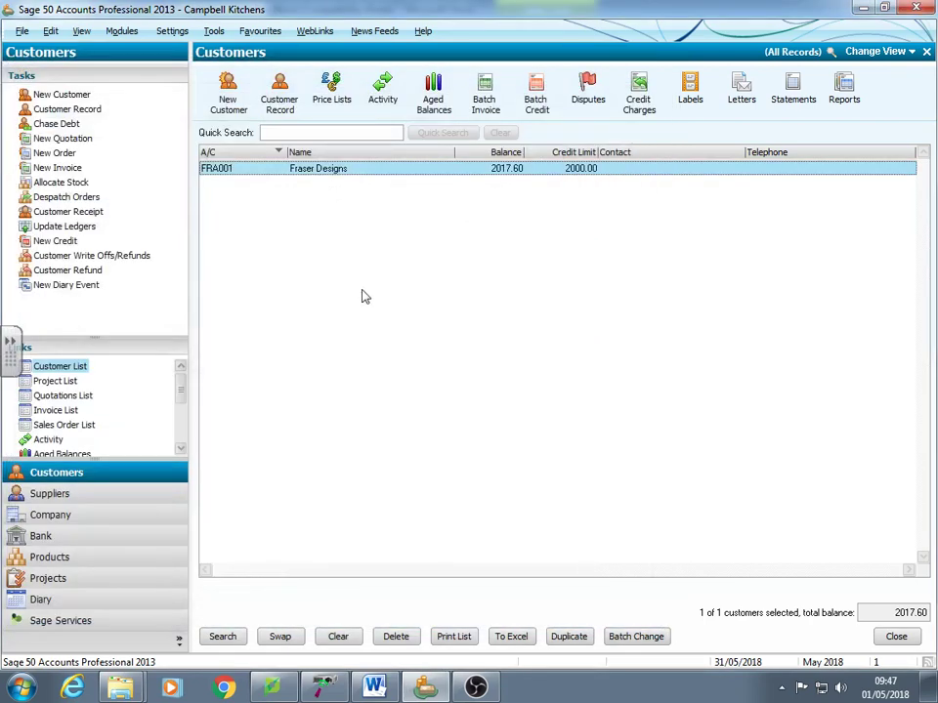
# Start a new customer named 'Fry and Partners' with account reference FRY002.
pyautogui.click(471, 173)
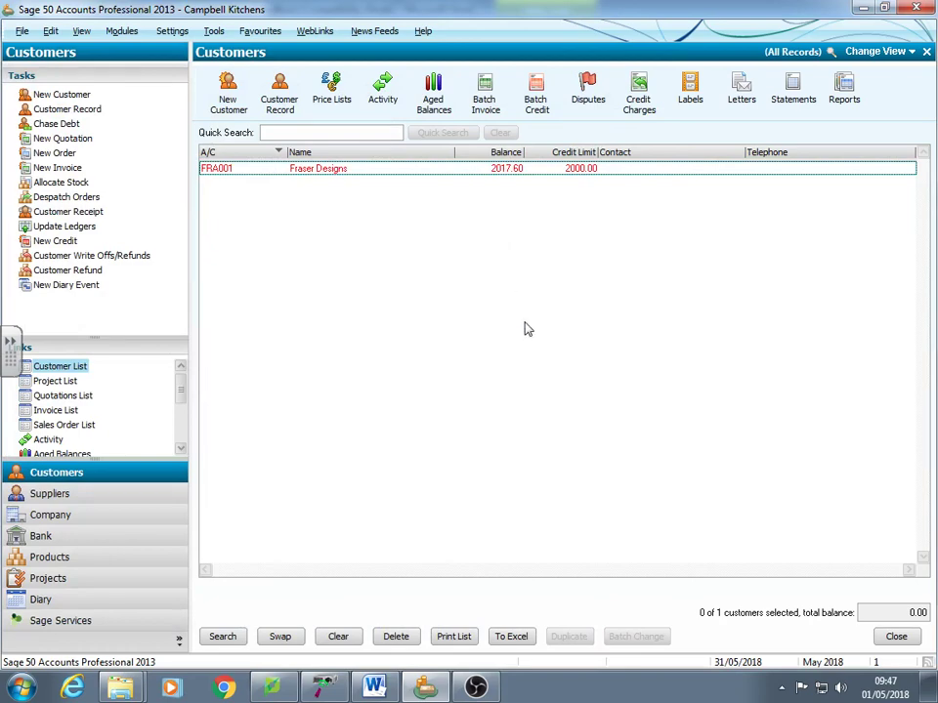
pyautogui.click(228, 93)
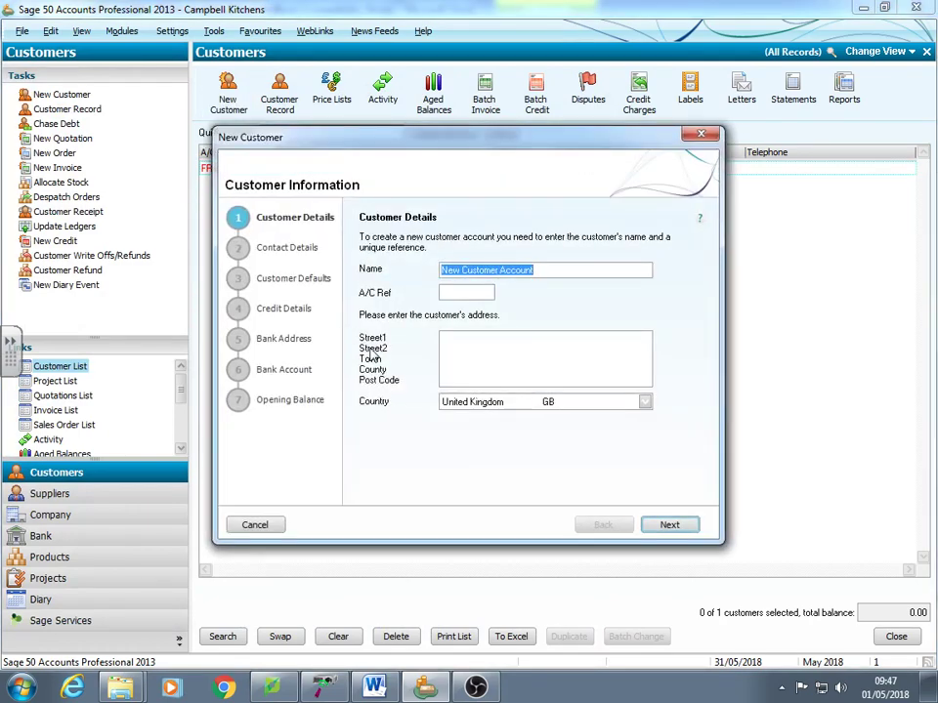
pyautogui.write('Fr')
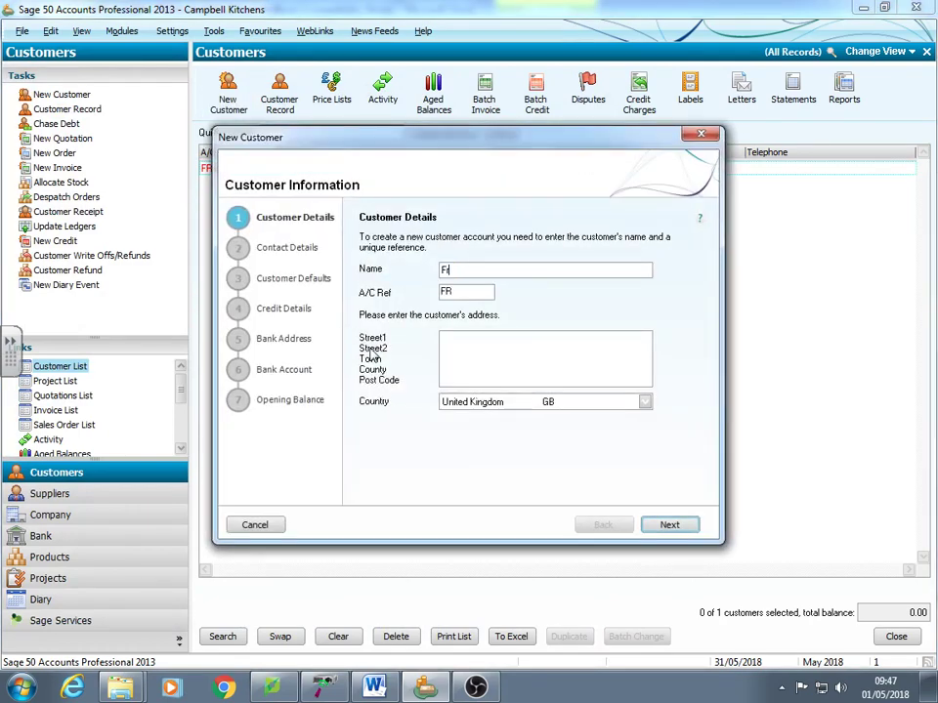
pyautogui.write('y and Partners')
pyautogui.press('Tab')
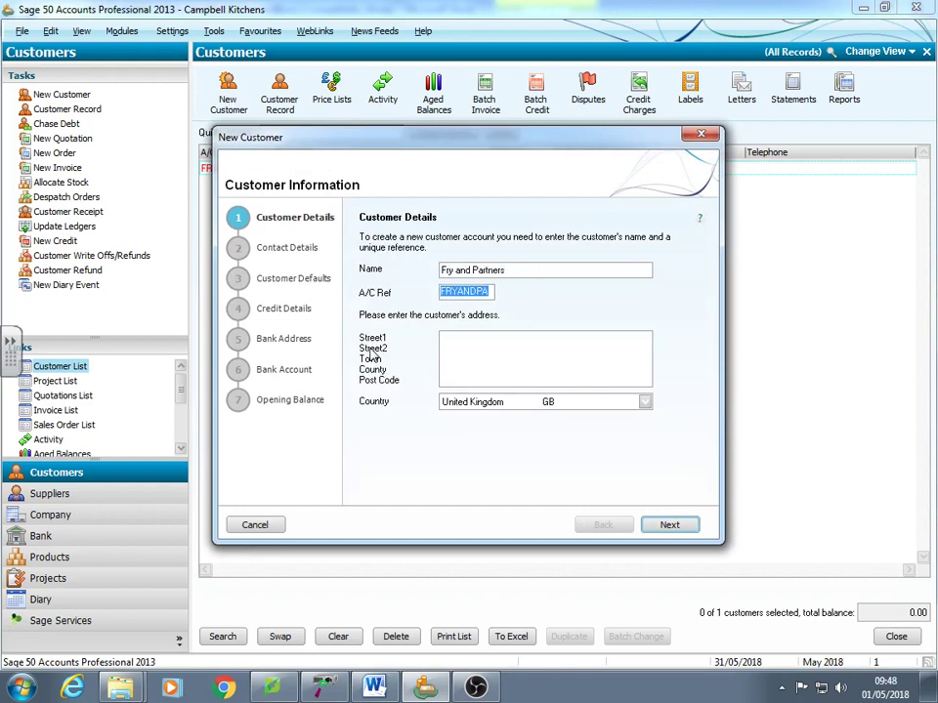
pyautogui.write('FRY002')
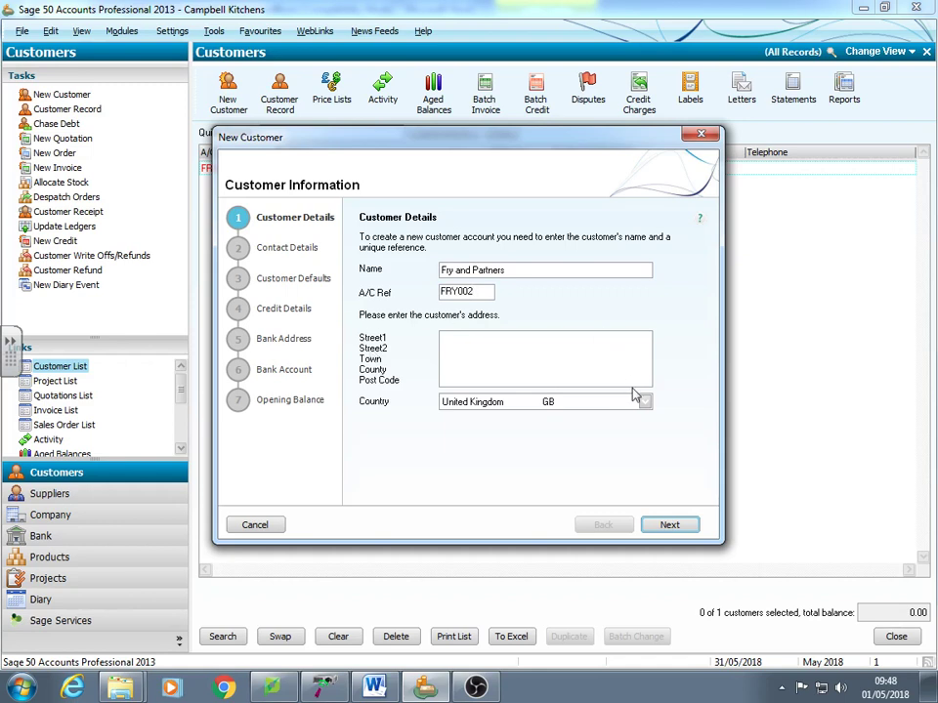
# Enter a 2000 credit limit, 30 payment days, agreed terms and 01/05/2018 opened date.
pyautogui.click(666, 528)
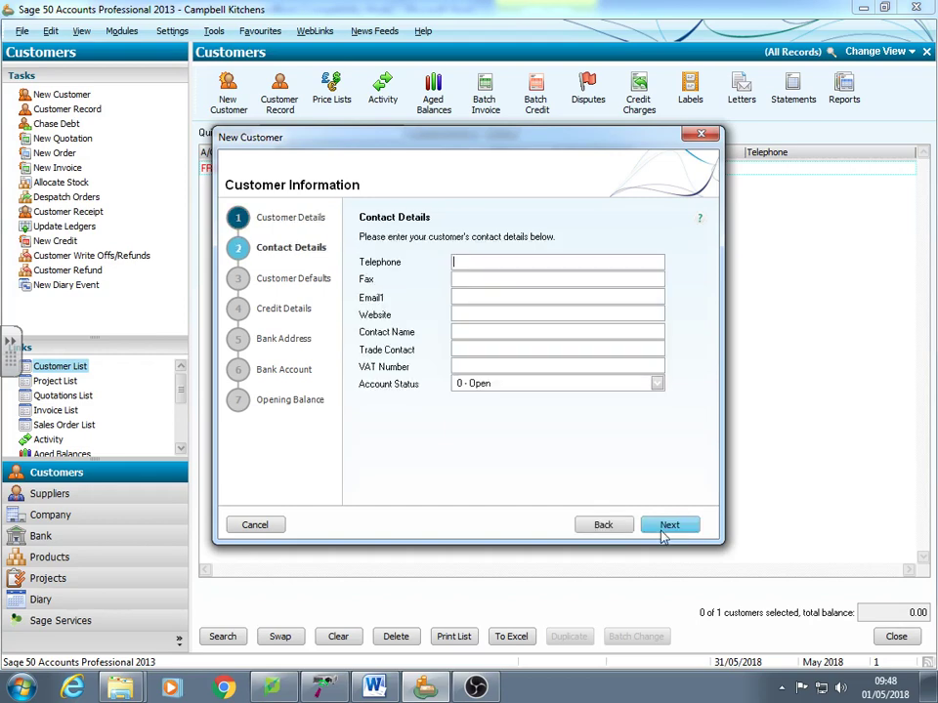
pyautogui.click(666, 527)
pyautogui.click(666, 528)
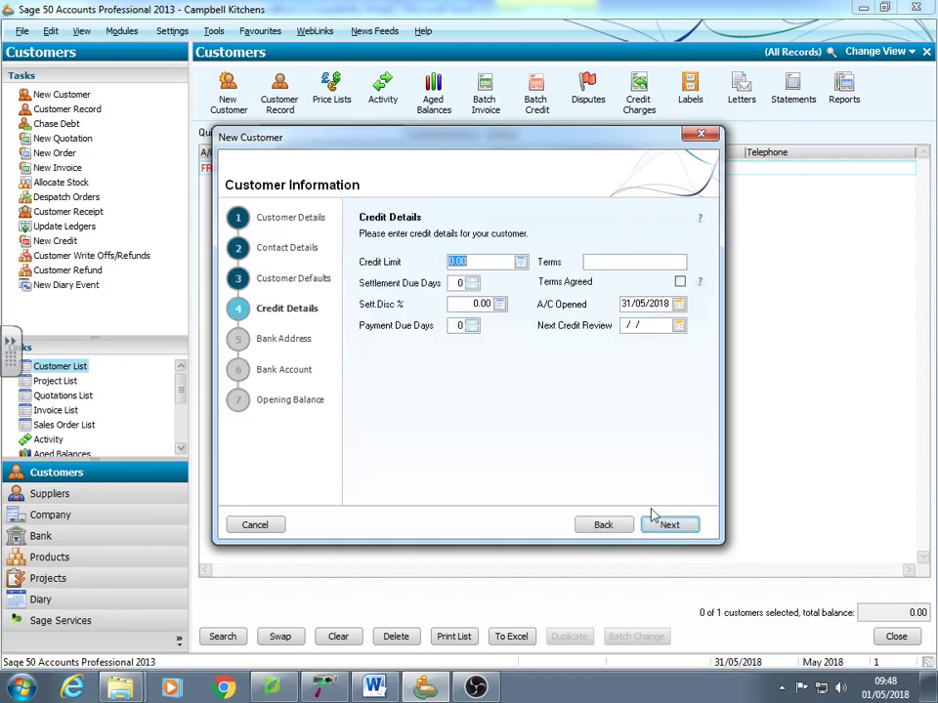
pyautogui.write('2000')
pyautogui.click(463, 326)
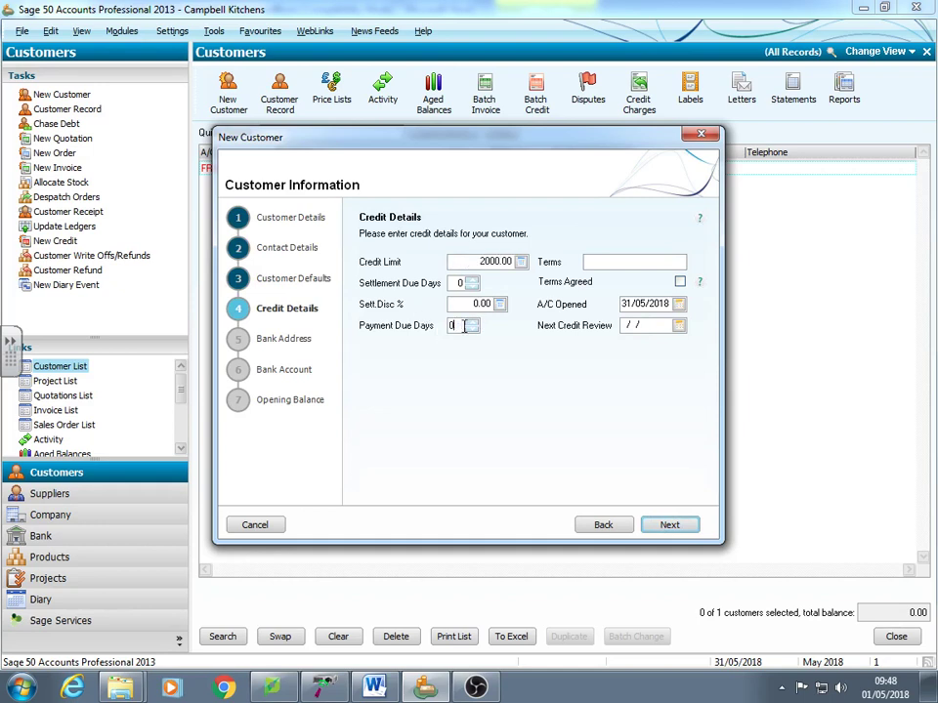
pyautogui.write('30')
pyautogui.click(680, 282)
pyautogui.press('Tab')
pyautogui.click(679, 303)
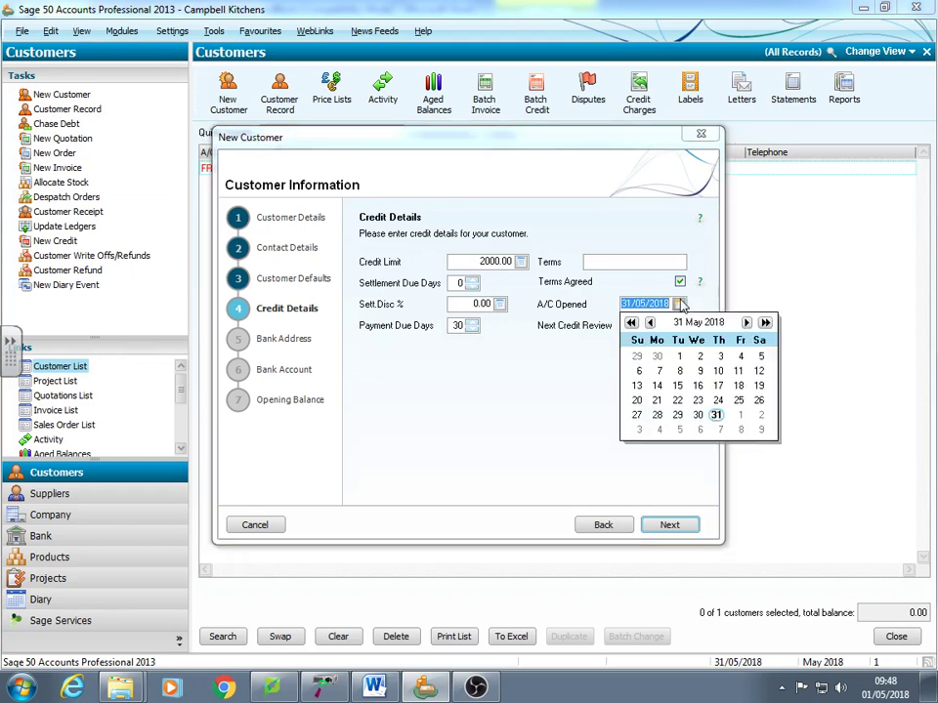
pyautogui.click(683, 360)
pyautogui.click(670, 525)
pyautogui.click(670, 524)
pyautogui.click(670, 524)
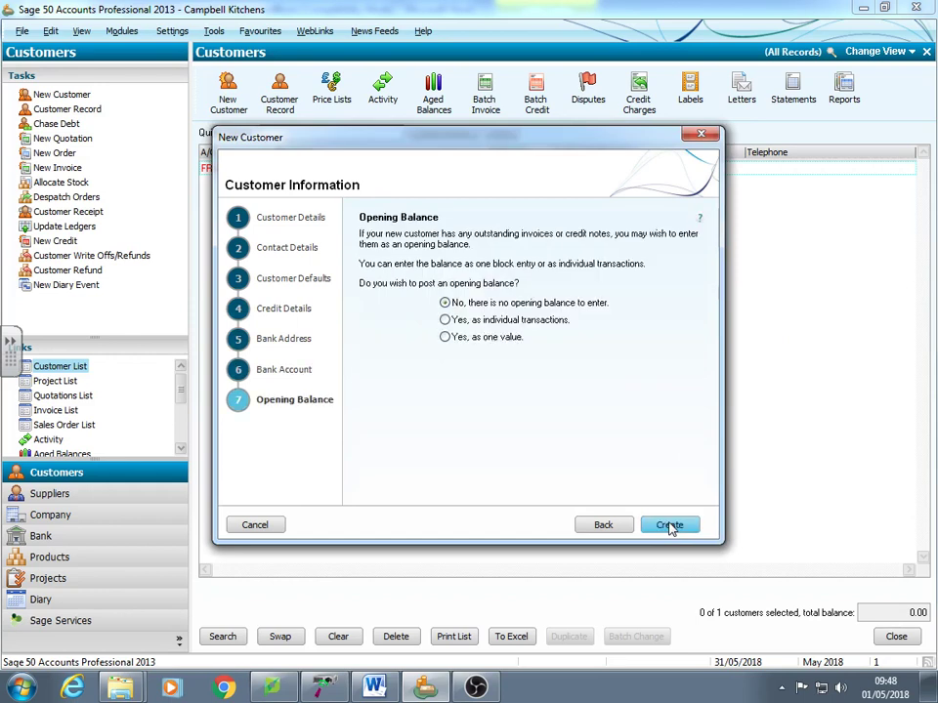
# Add an 'opening' invoice of 1597.60 dated 01/05/2018 and create the customer.
pyautogui.click(540, 323)
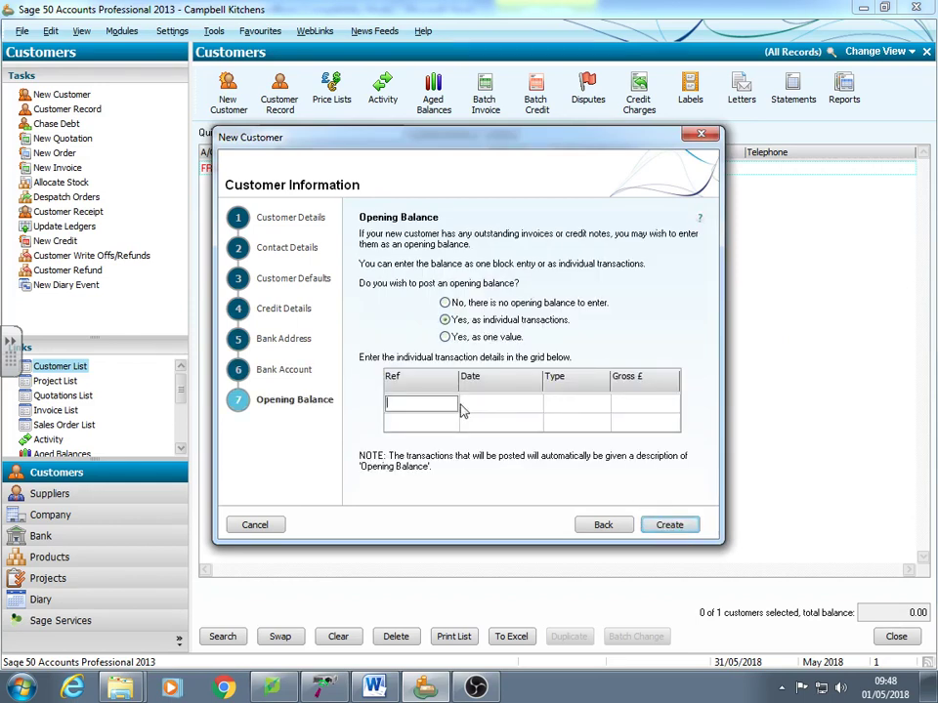
pyautogui.write('opening')
pyautogui.press('Tab')
pyautogui.write('01/05/2018')
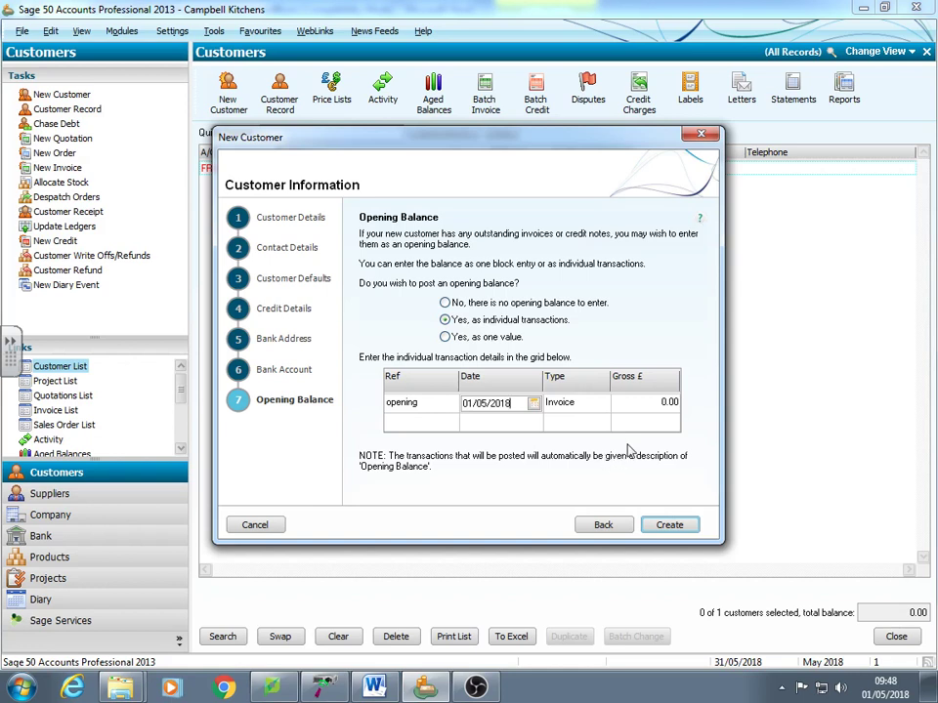
pyautogui.press('Tab')
pyautogui.press('Tab')
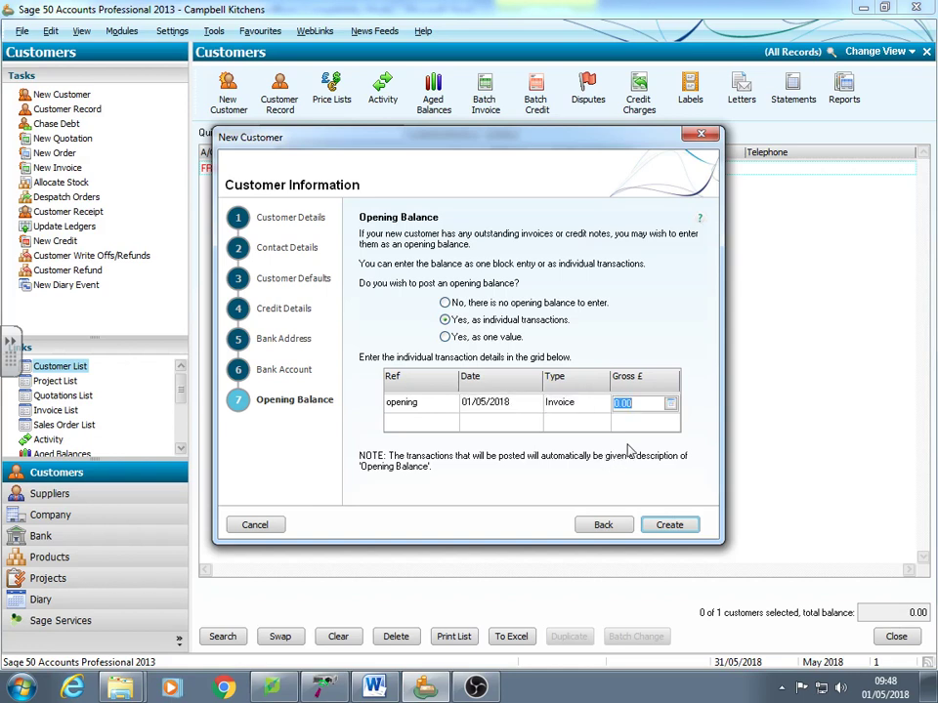
pyautogui.write('1597.60')
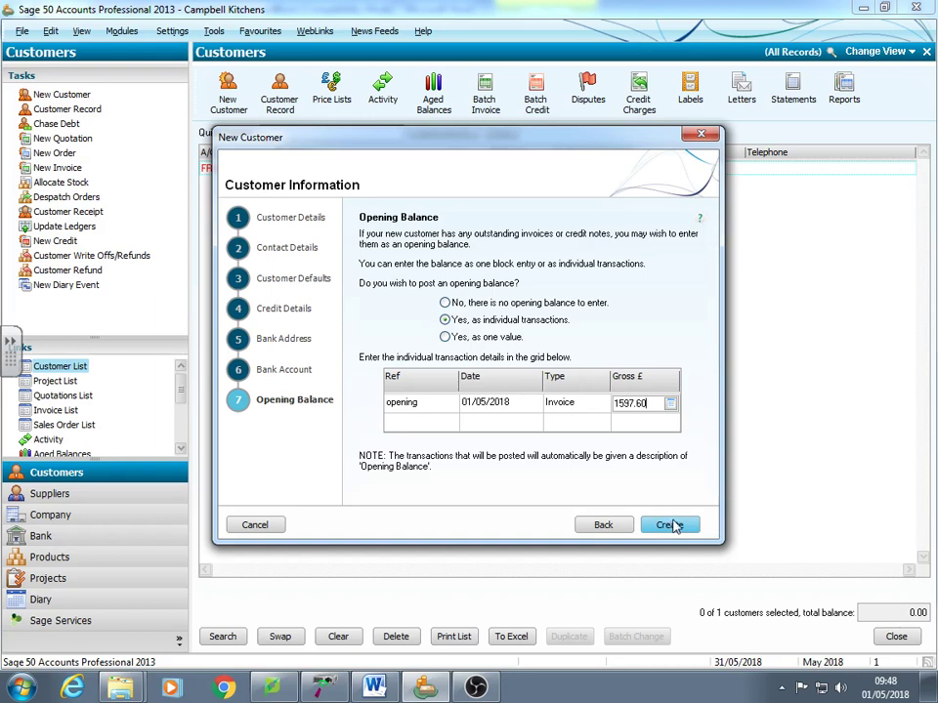
pyautogui.click(674, 526)
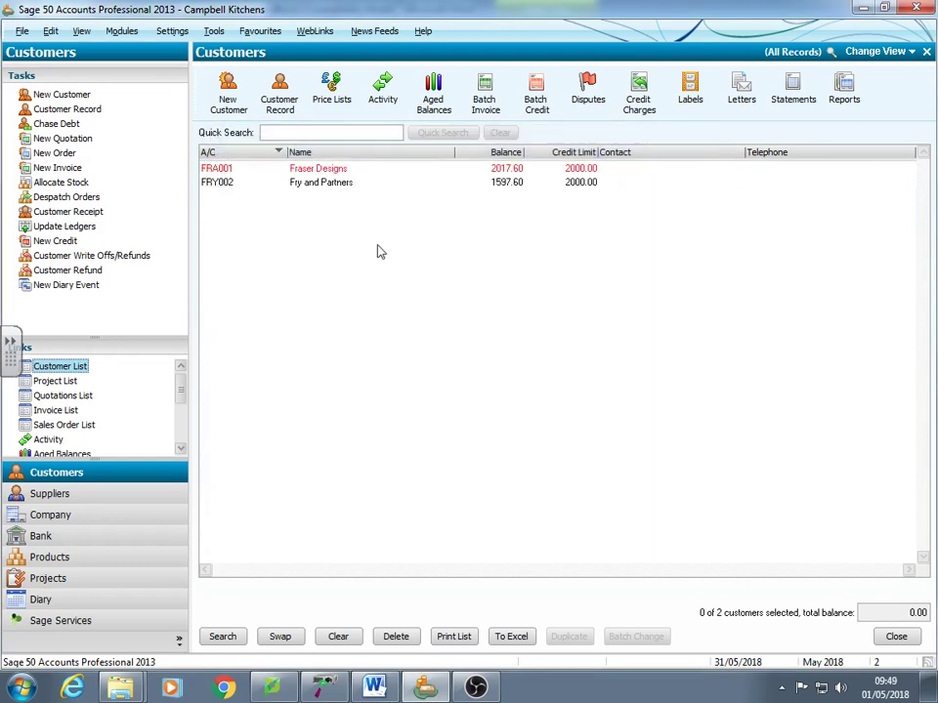
# Start a new customer named SCL Interiors with account reference SCL001.
pyautogui.click(228, 106)
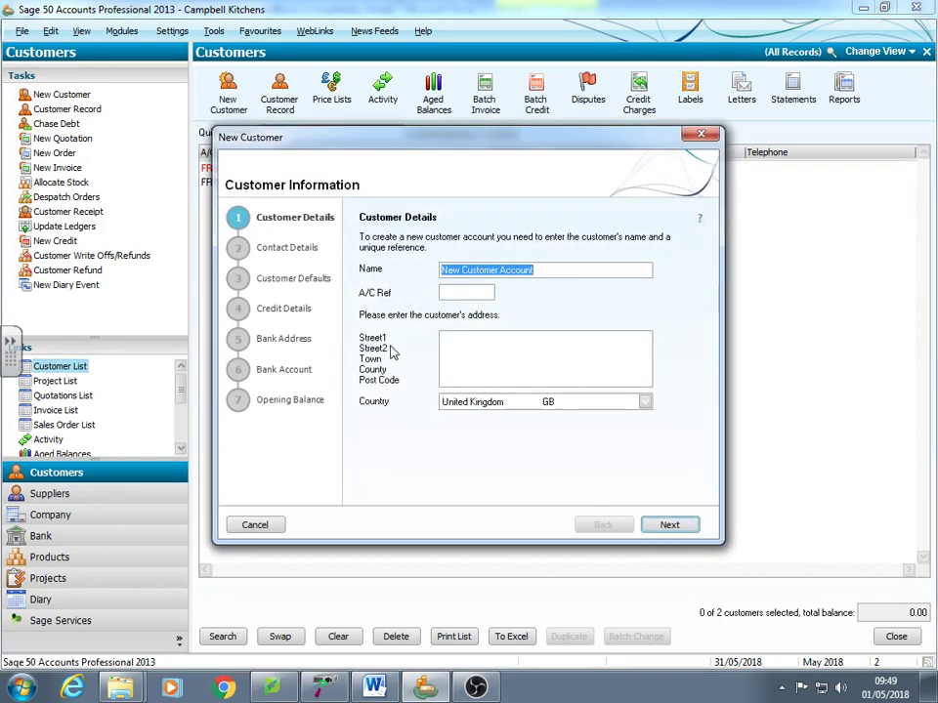
pyautogui.write('SC')
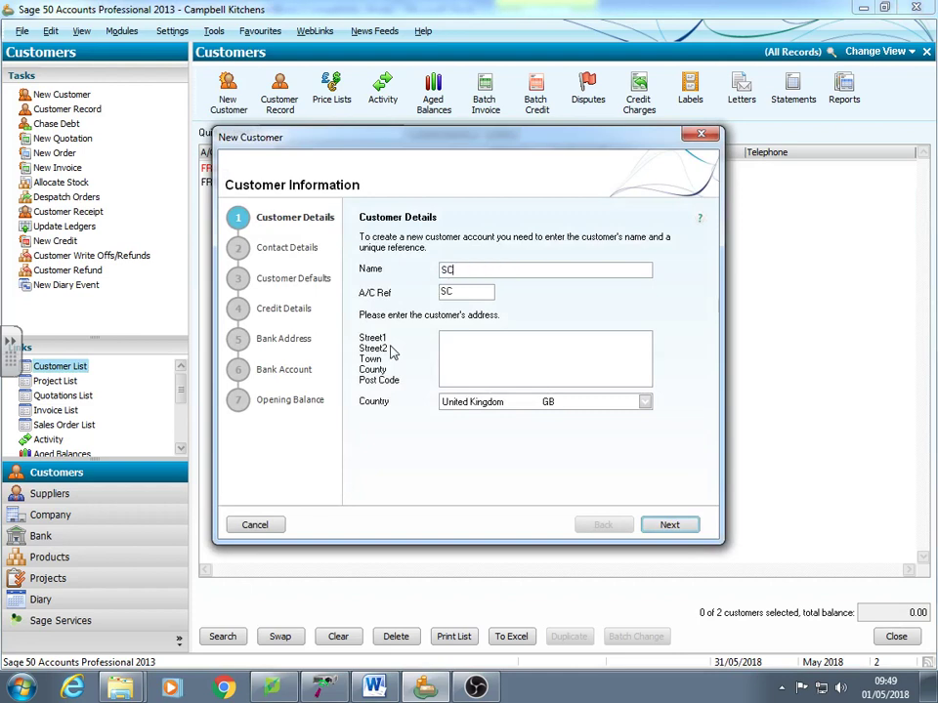
pyautogui.write('L Interiors')
pyautogui.press('Tab')
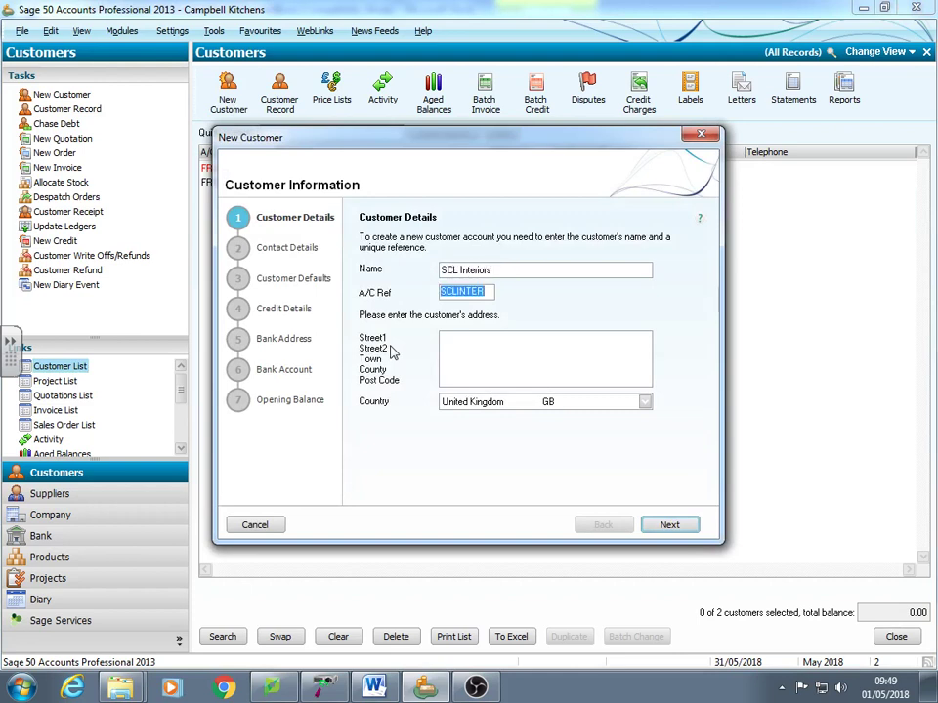
pyautogui.write('SCL001')
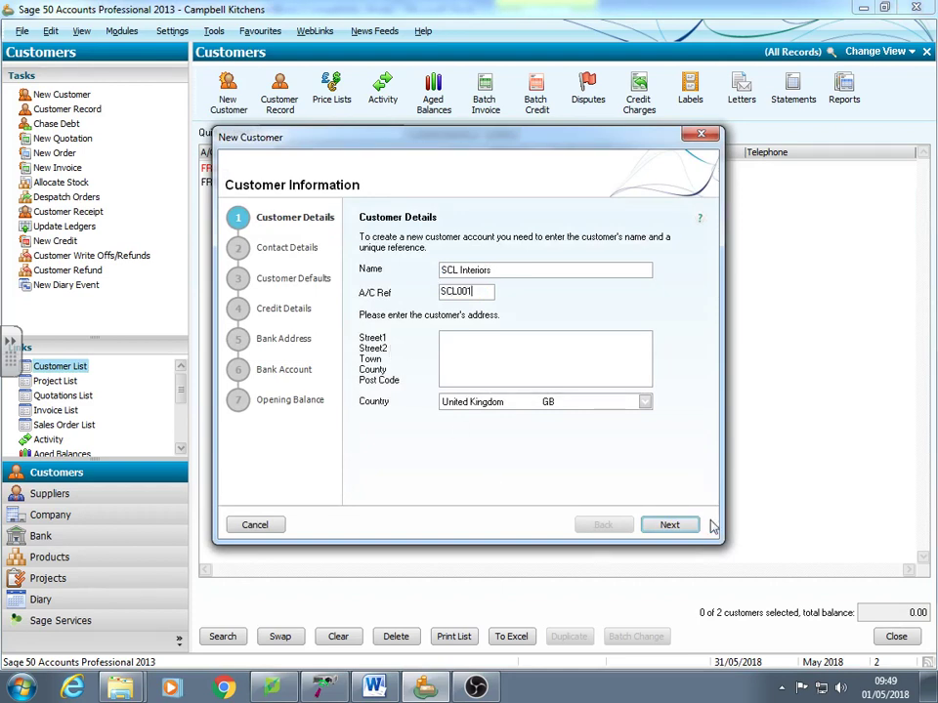
# Give SCL Interiors a 2000 credit limit and 30-day agreed terms, opened 01/05/2018.
pyautogui.click(679, 526)
pyautogui.click(679, 526)
pyautogui.click(680, 526)
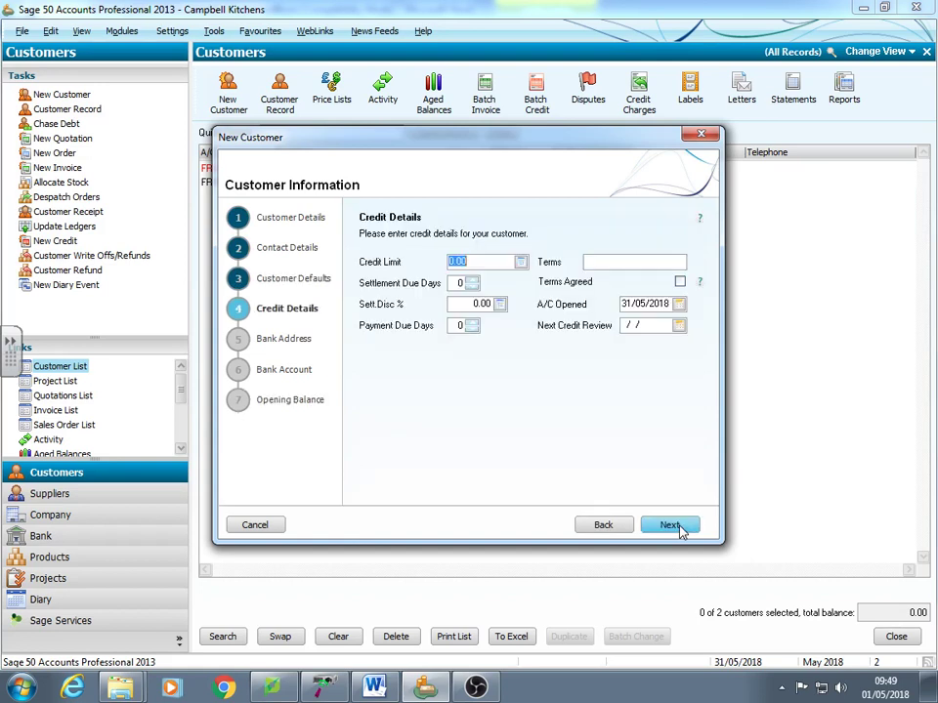
pyautogui.write('2000')
pyautogui.click(451, 327)
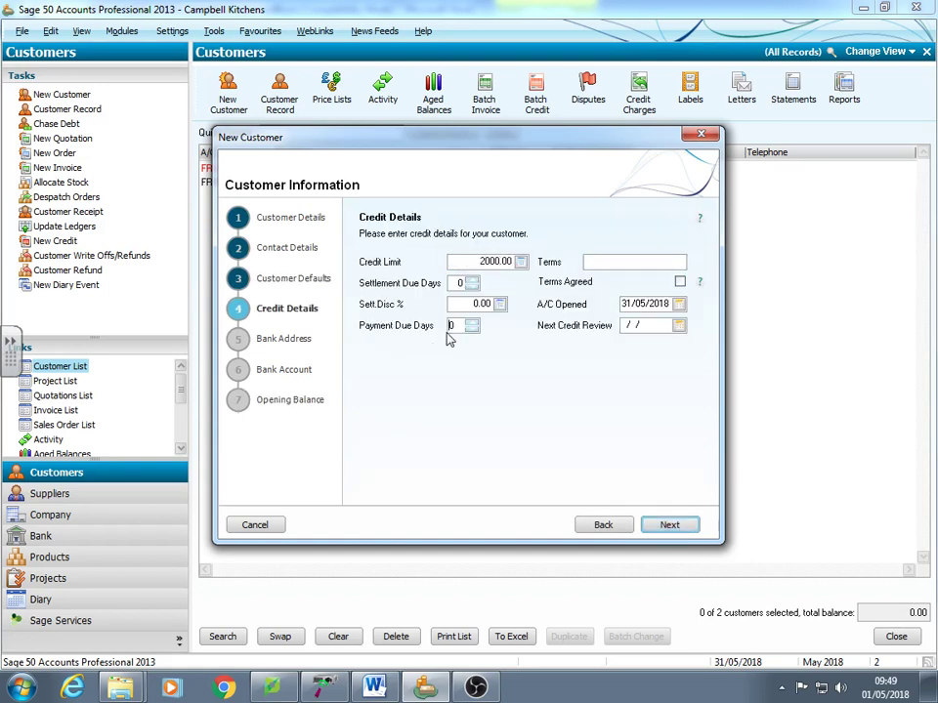
pyautogui.write('30')
pyautogui.click(679, 305)
pyautogui.click(680, 358)
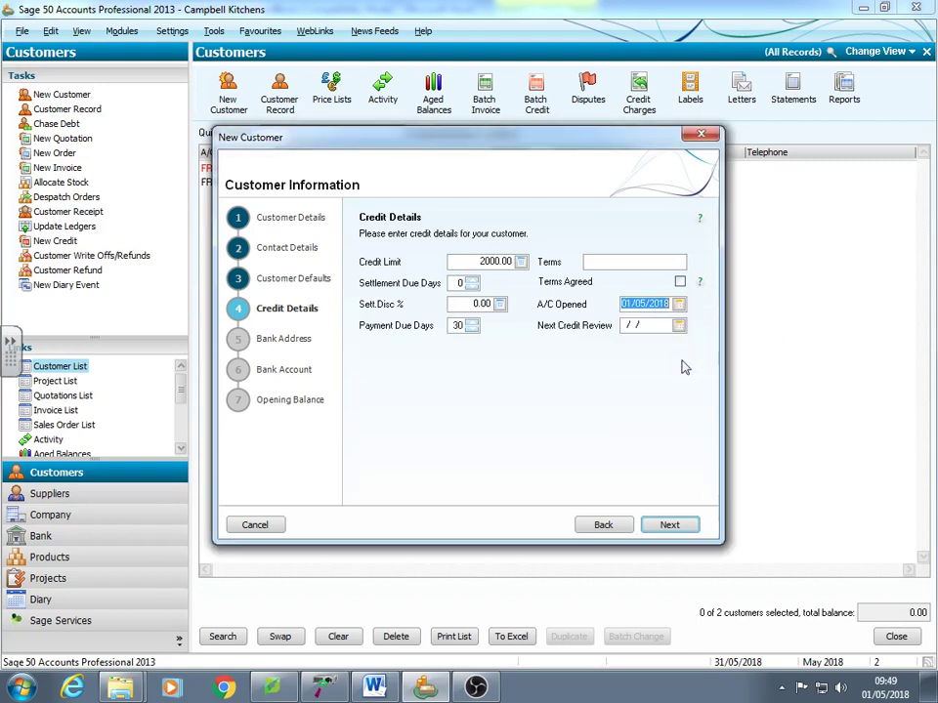
pyautogui.click(679, 282)
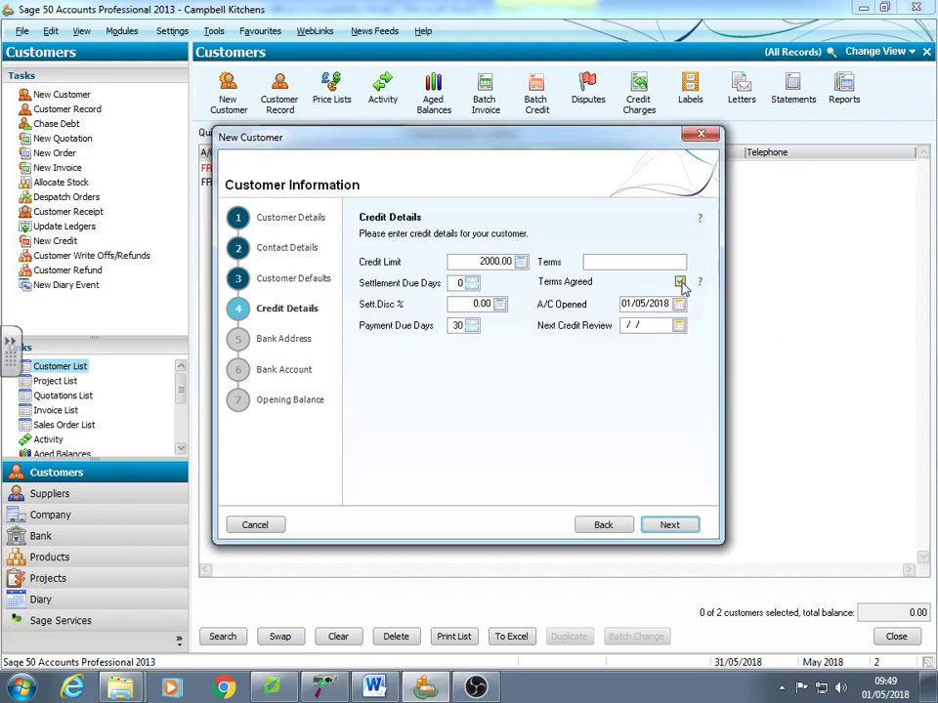
# Enter a 1906.50 opening balance as one value dated 01/05/2018 and create the customer.
pyautogui.click(672, 524)
pyautogui.click(672, 525)
pyautogui.click(672, 525)
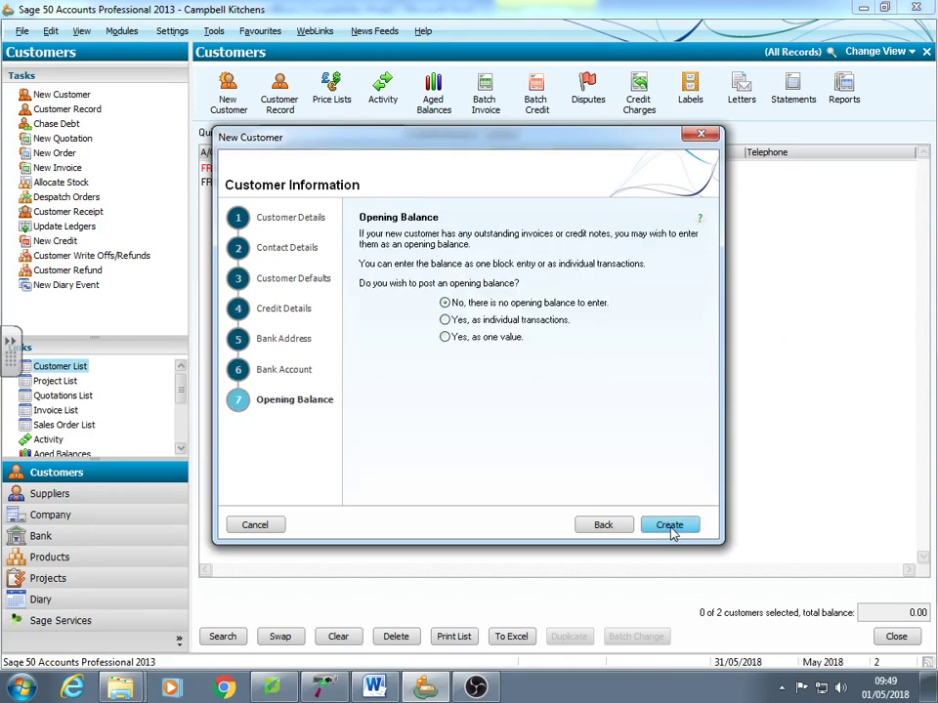
pyautogui.click(498, 338)
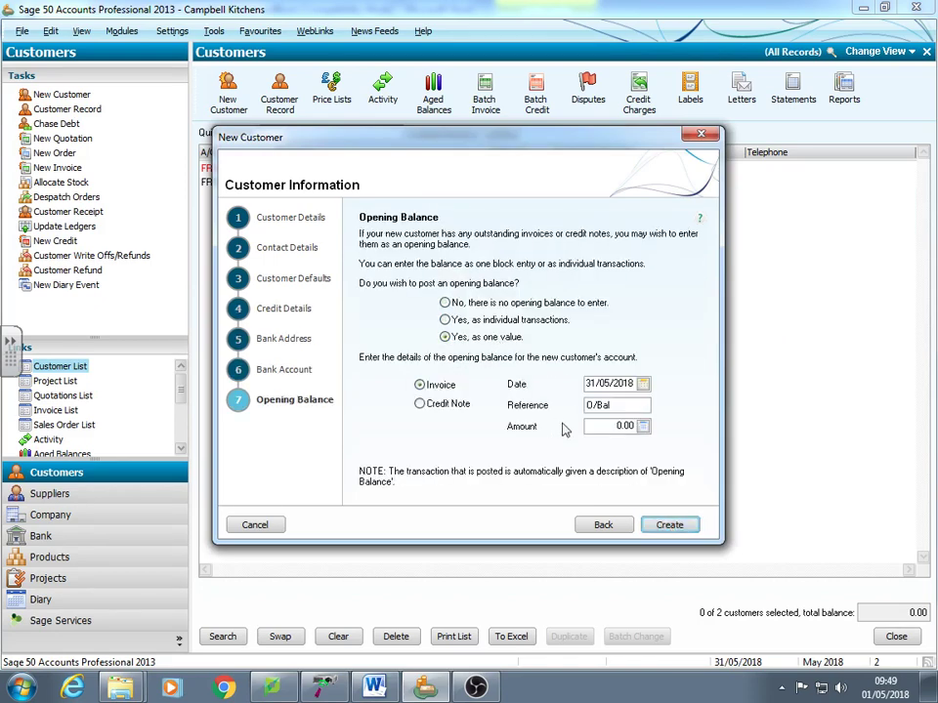
pyautogui.click(643, 384)
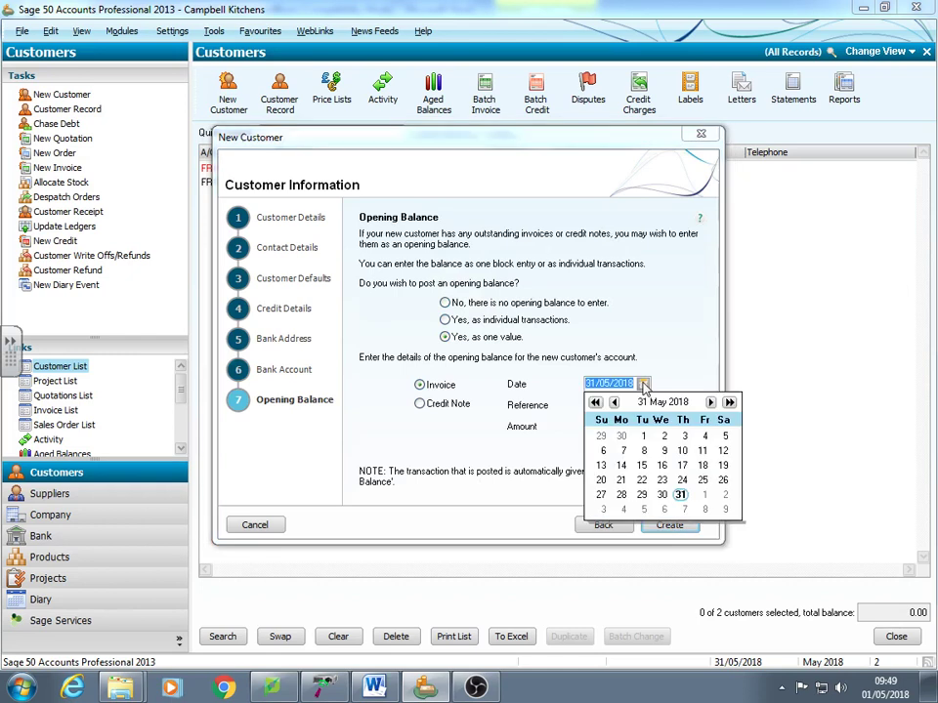
pyautogui.click(644, 437)
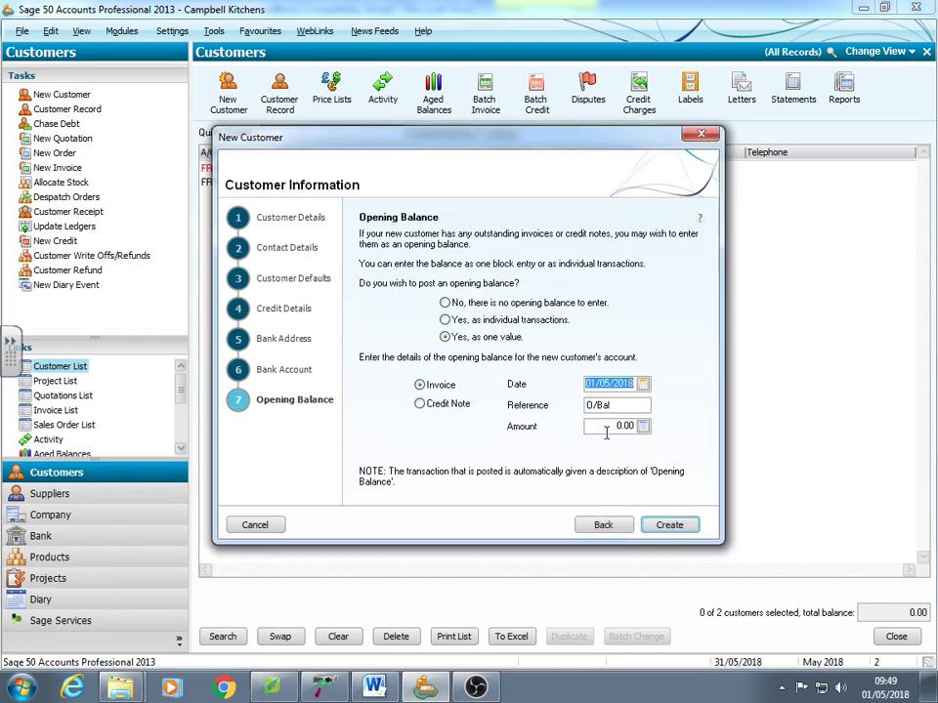
pyautogui.click(607, 427)
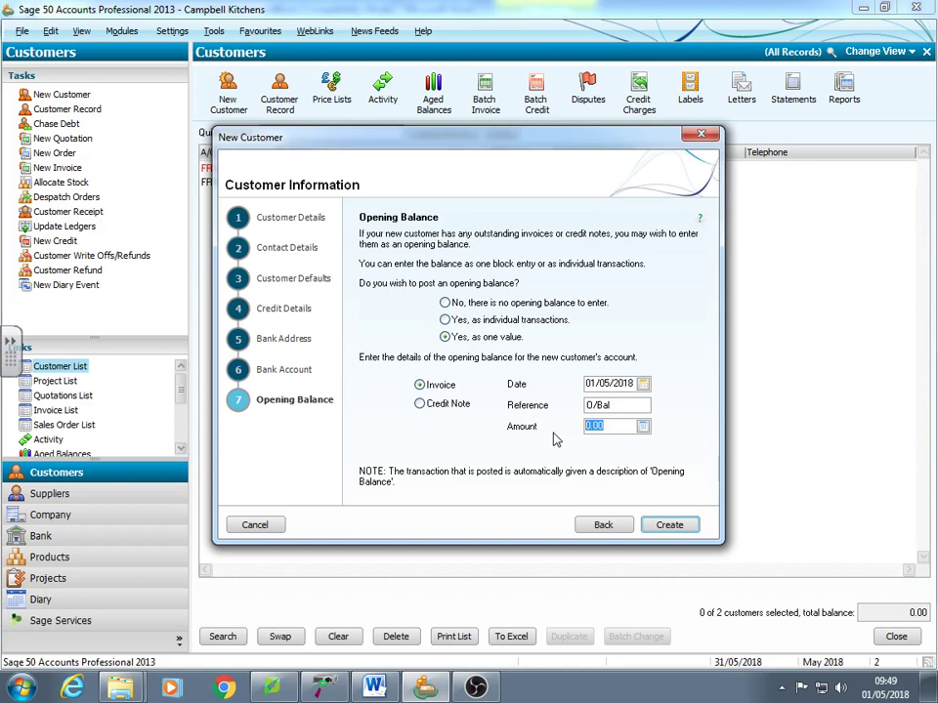
pyautogui.write('1906.50')
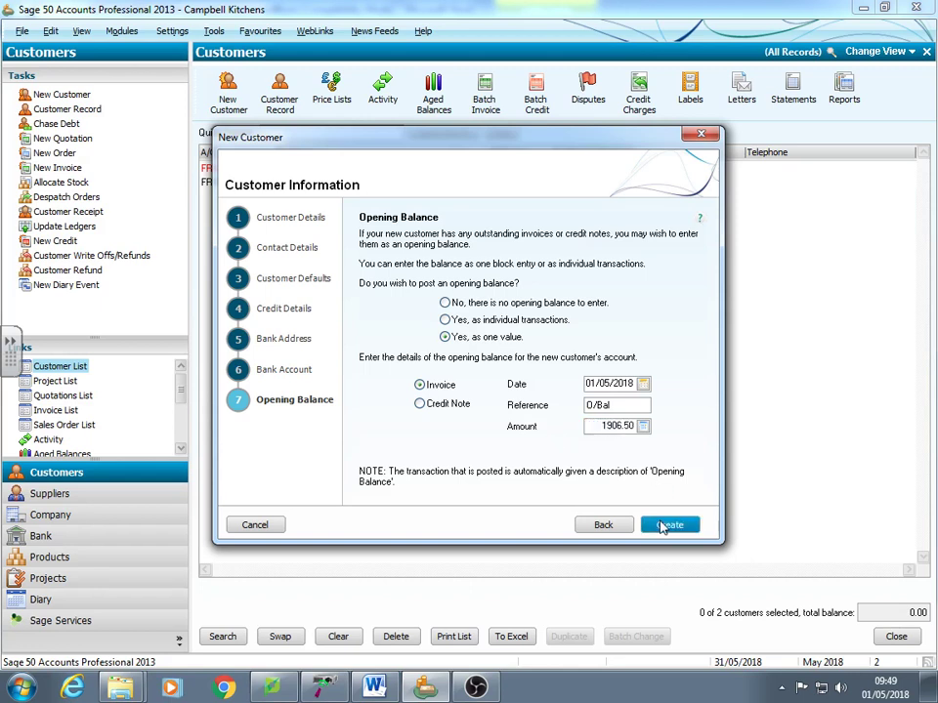
pyautogui.click(668, 525)
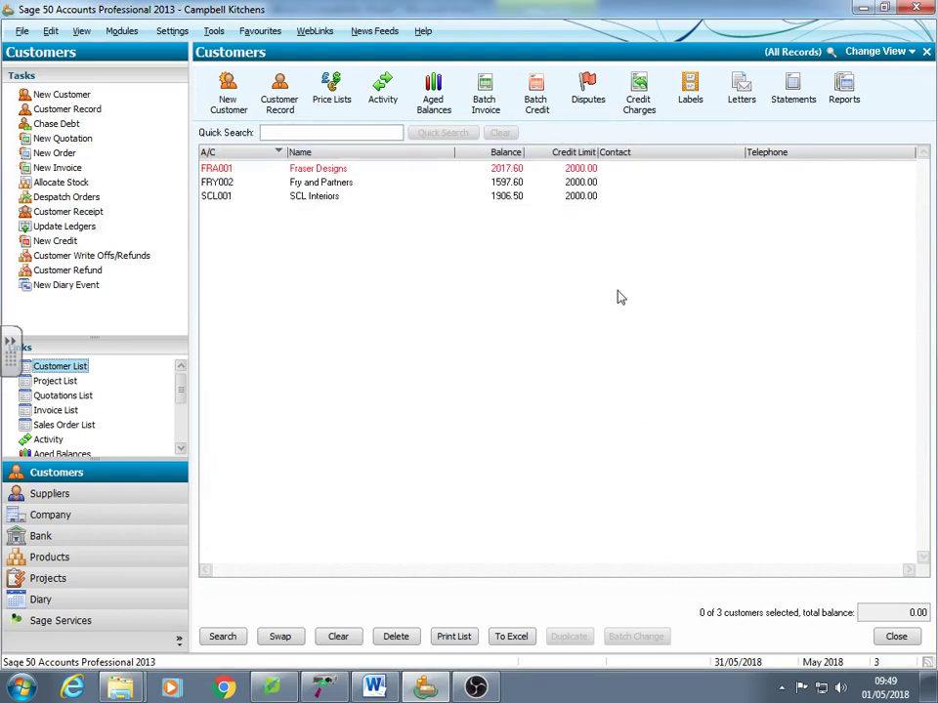
# In Suppliers, start a new supplier named Hart Ltd with reference HAR001.
pyautogui.click(116, 494)
pyautogui.click(61, 369)
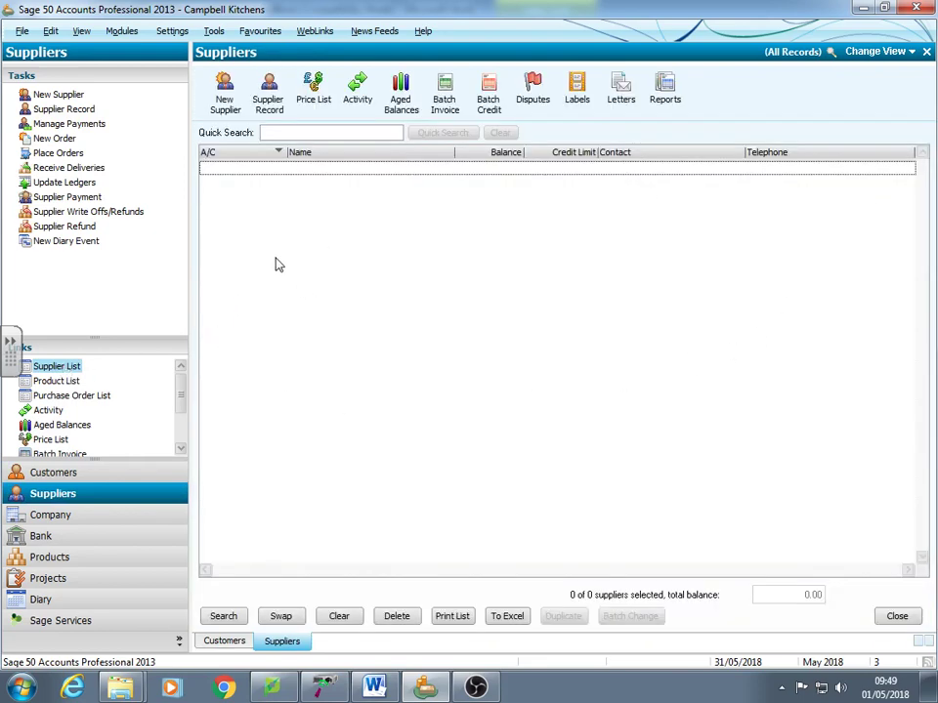
pyautogui.click(226, 105)
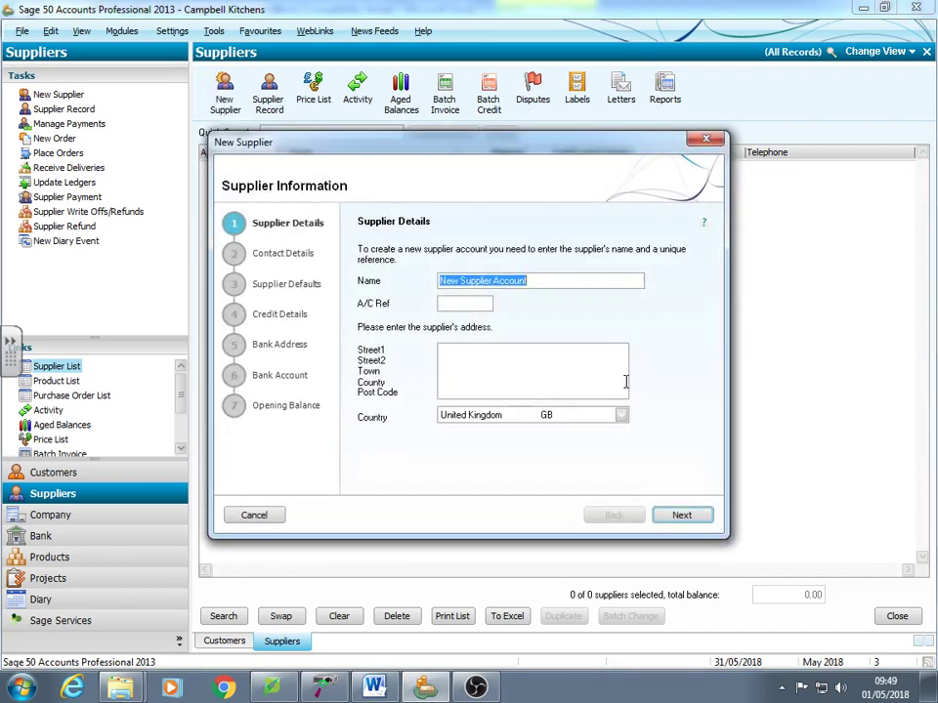
pyautogui.write('H')
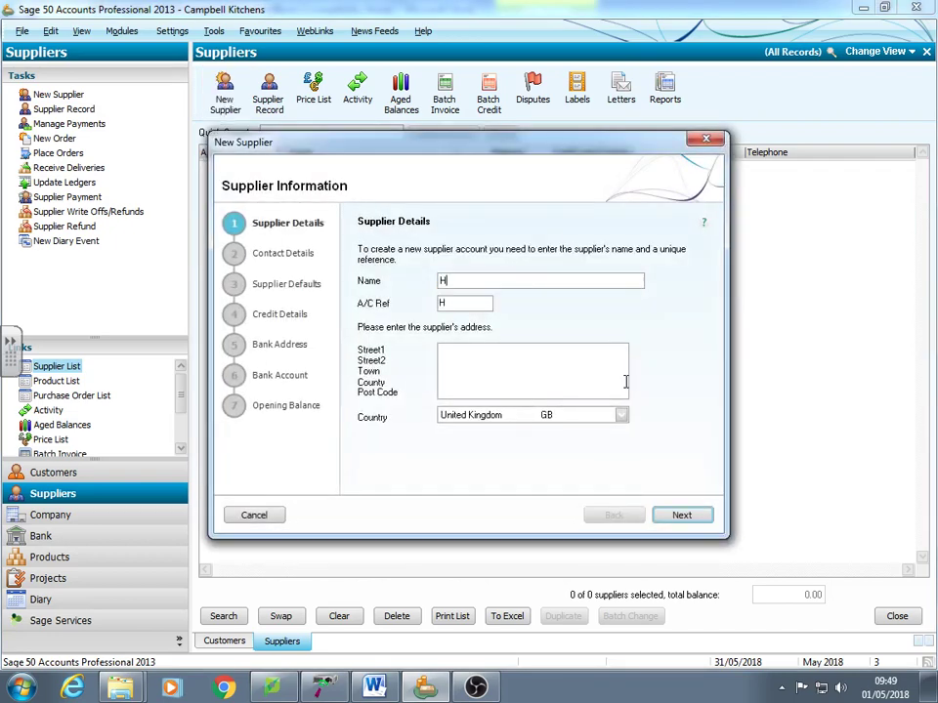
pyautogui.write('art Ltd')
pyautogui.click(457, 281)
pyautogui.press('BackSpace')
pyautogui.doubleClick(488, 306)
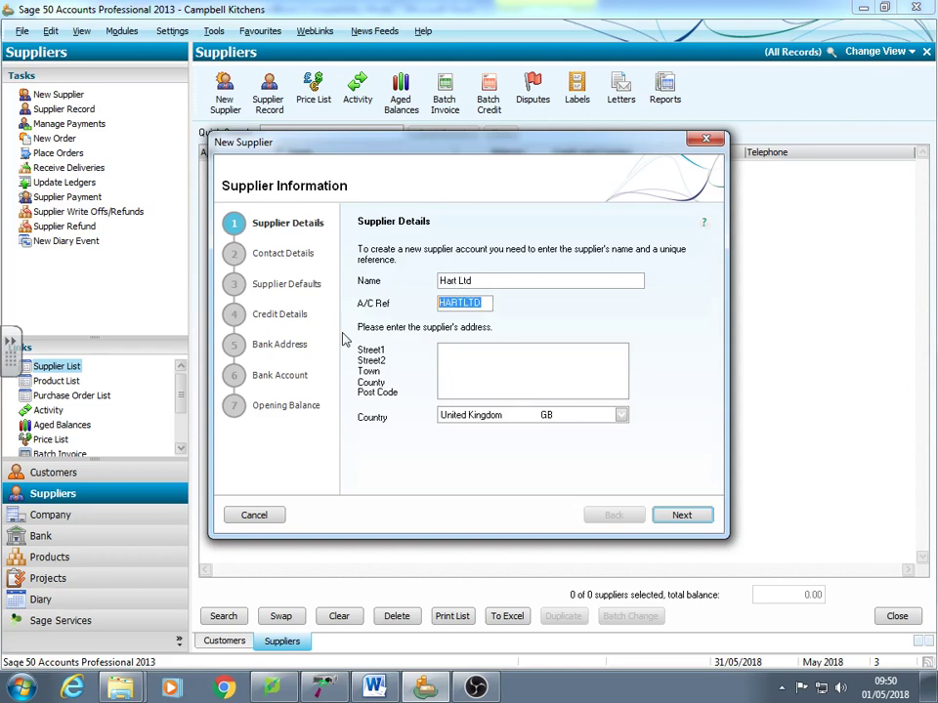
pyautogui.write('HAR001')
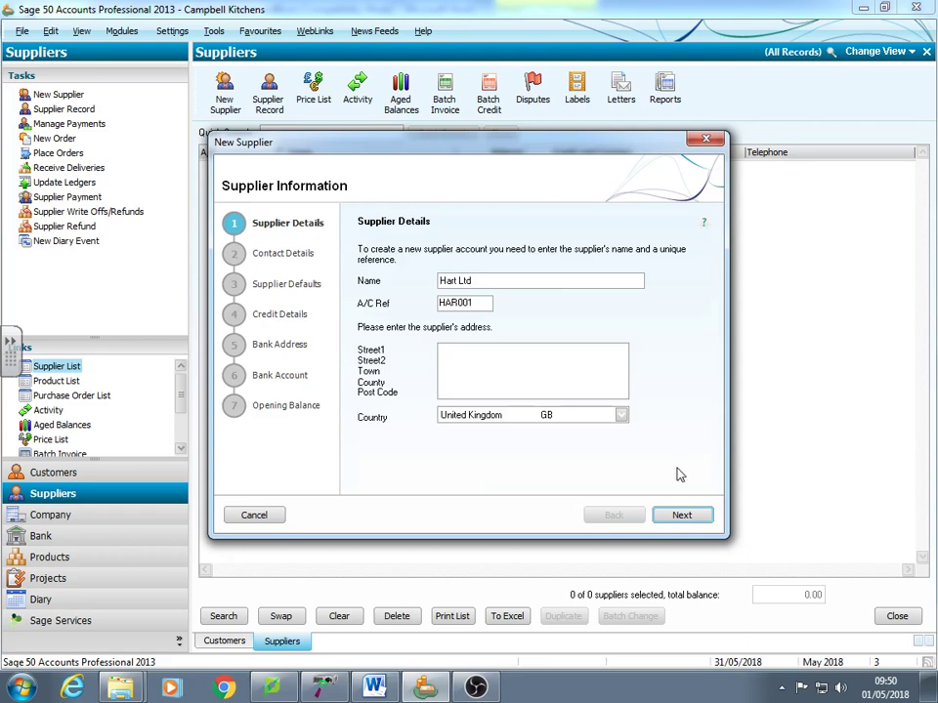
# Give Hart Ltd a 2000 credit limit and 30-day agreed terms, opened 01/05/2018.
pyautogui.click(681, 516)
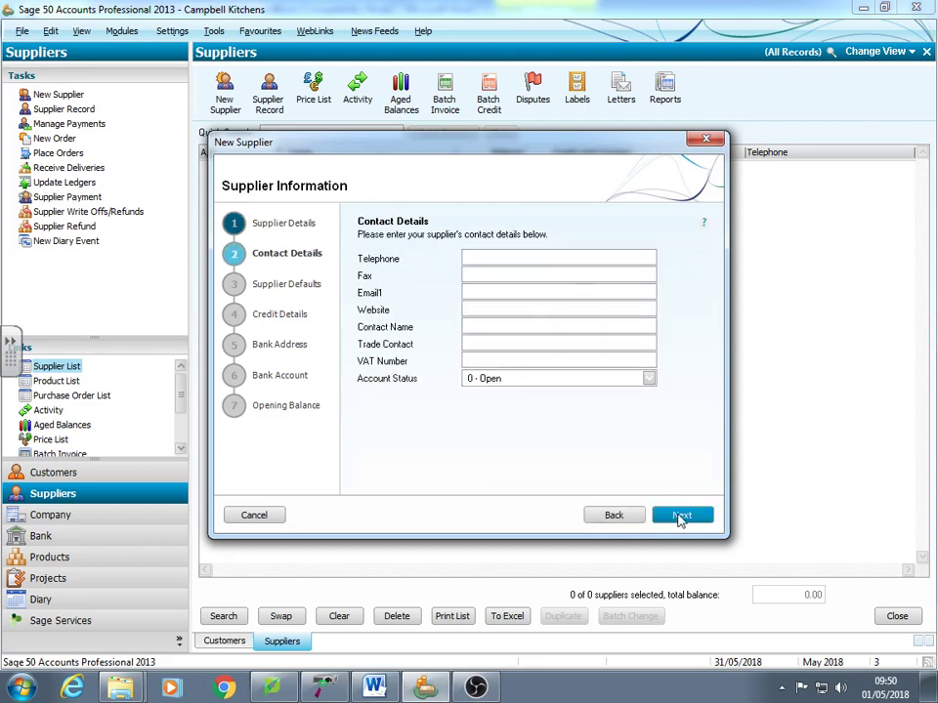
pyautogui.click(681, 516)
pyautogui.click(681, 516)
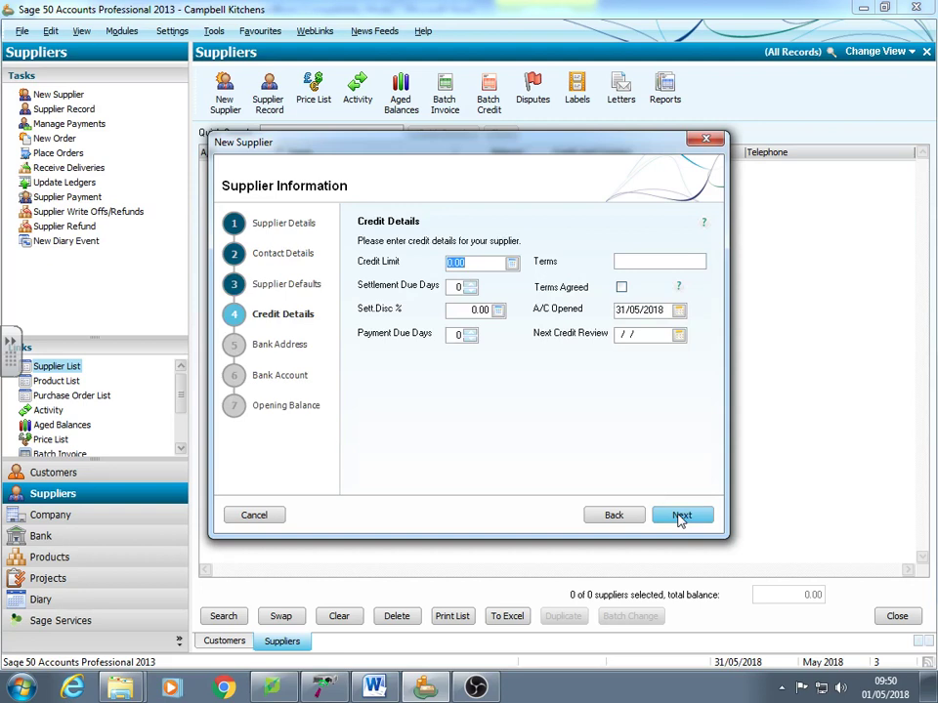
pyautogui.write('2000')
pyautogui.click(454, 334)
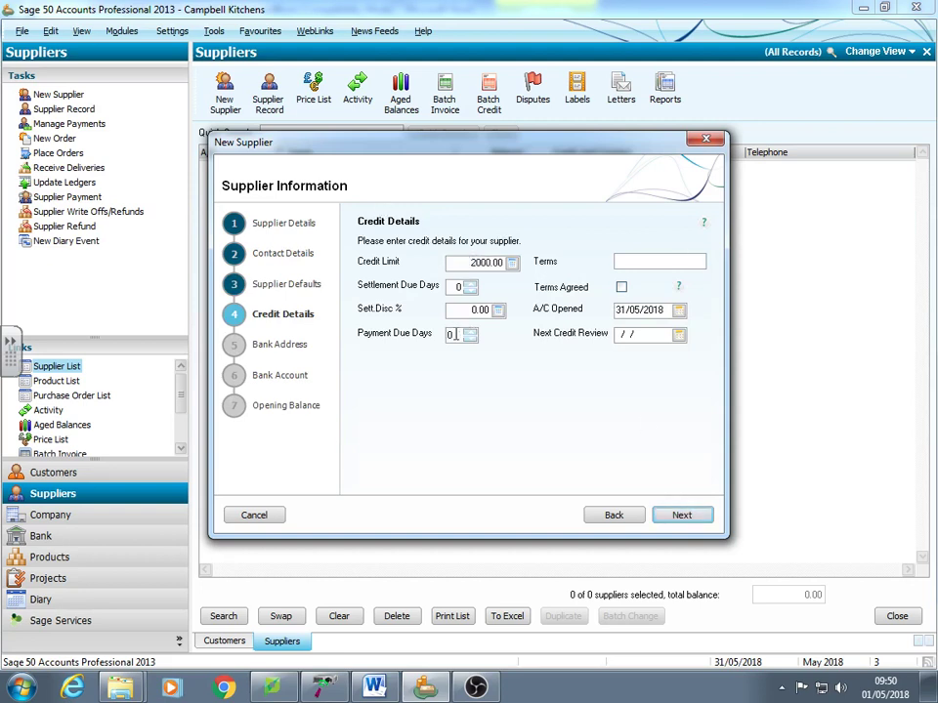
pyautogui.write('30')
pyautogui.click(621, 287)
pyautogui.click(679, 310)
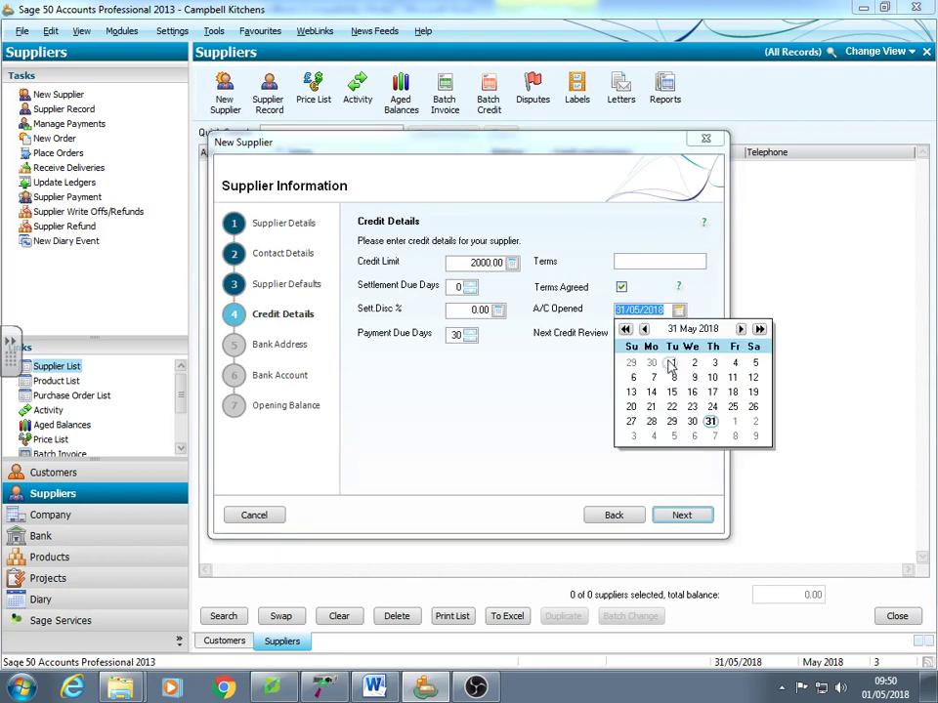
pyautogui.click(665, 361)
# Enter a 1012.75 opening balance as one value dated 01/05/2018 and create the supplier.
pyautogui.click(681, 515)
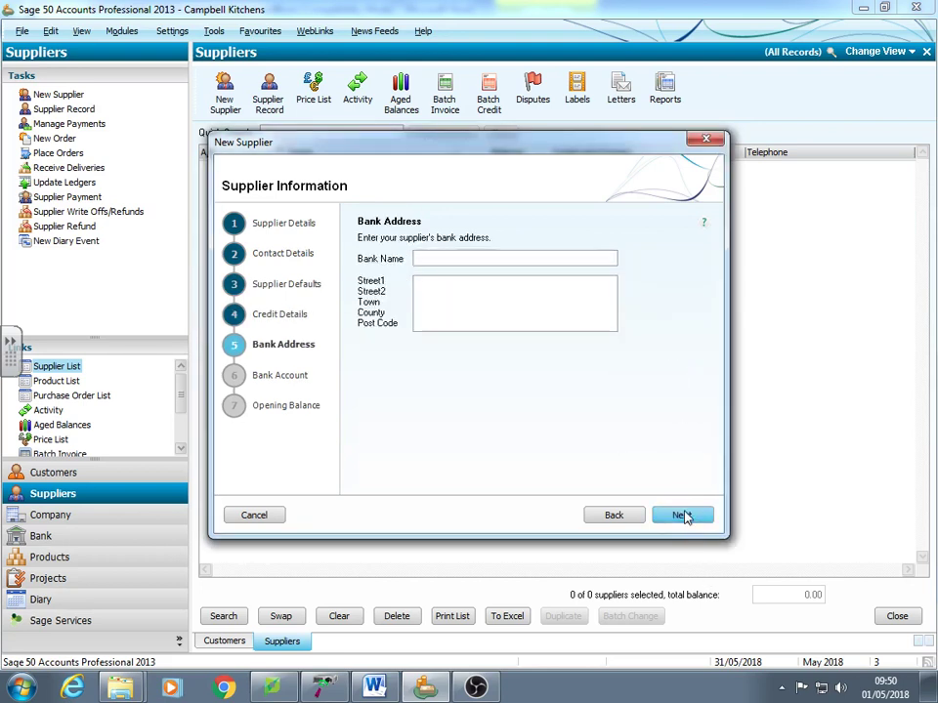
pyautogui.click(682, 516)
pyautogui.click(683, 515)
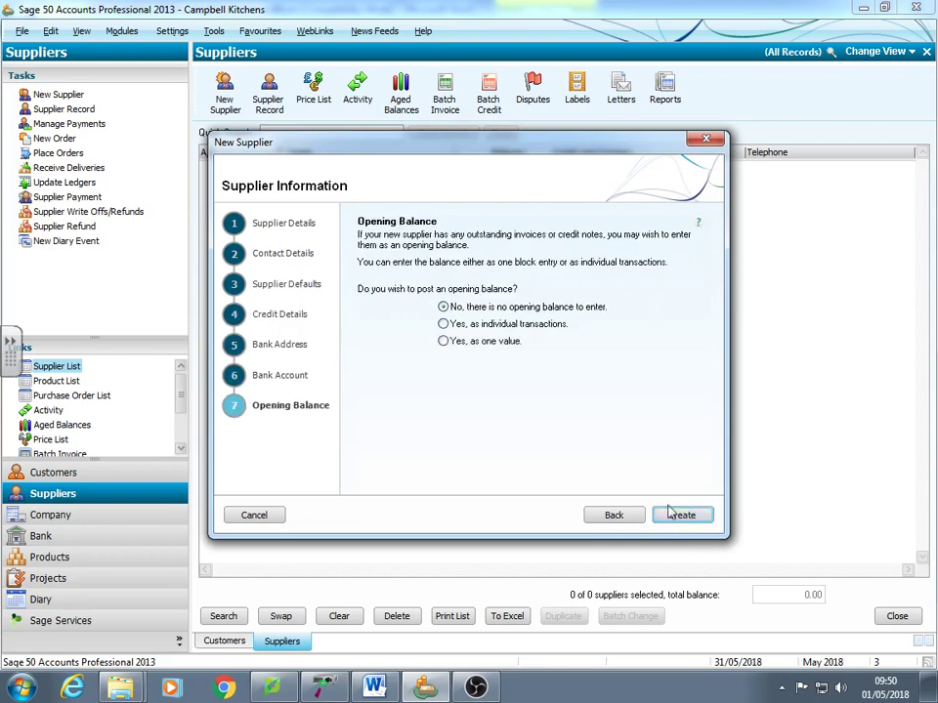
pyautogui.click(467, 342)
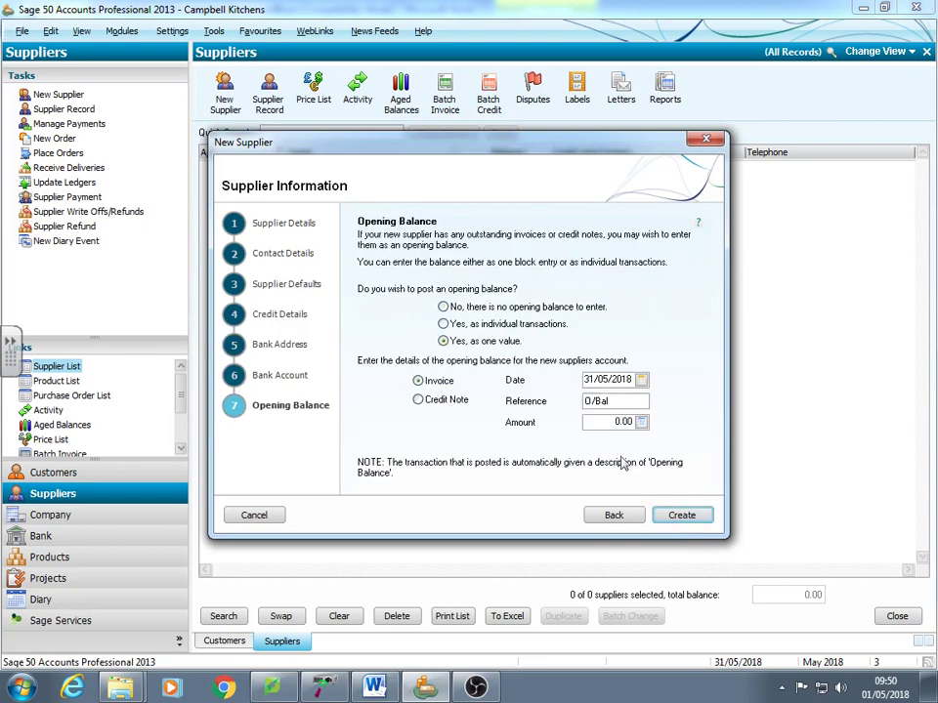
pyautogui.click(642, 379)
pyautogui.click(652, 431)
pyautogui.click(605, 421)
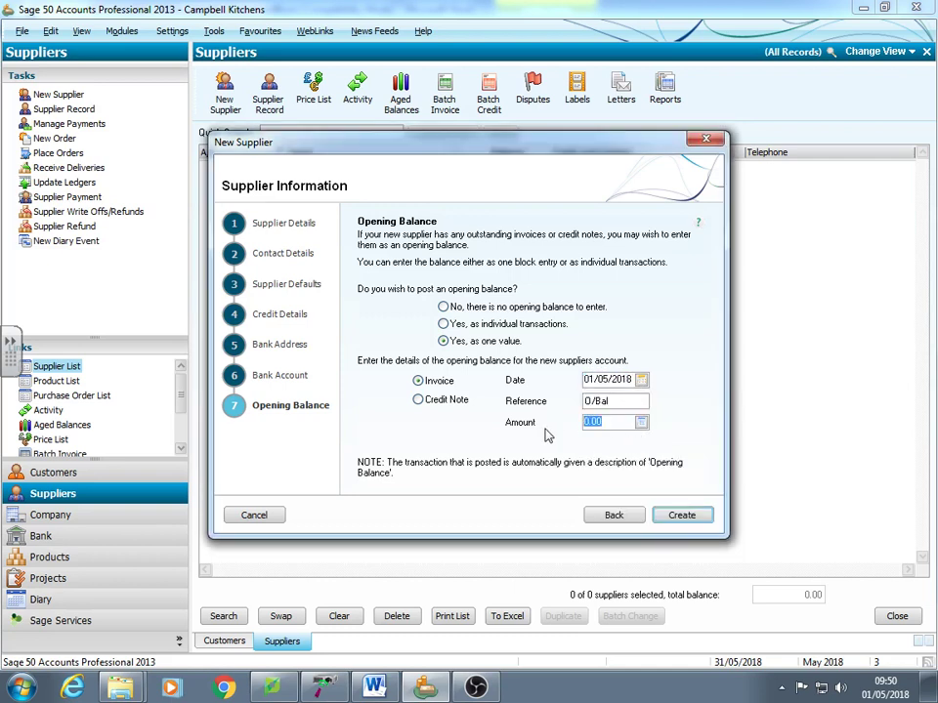
pyautogui.write('1012.75')
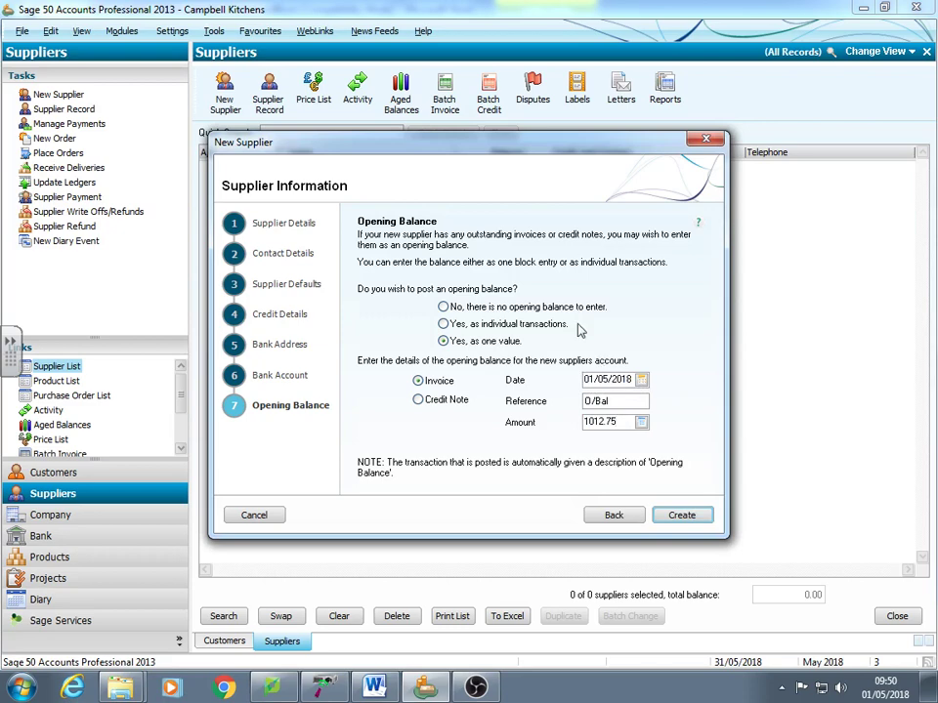
pyautogui.click(682, 516)
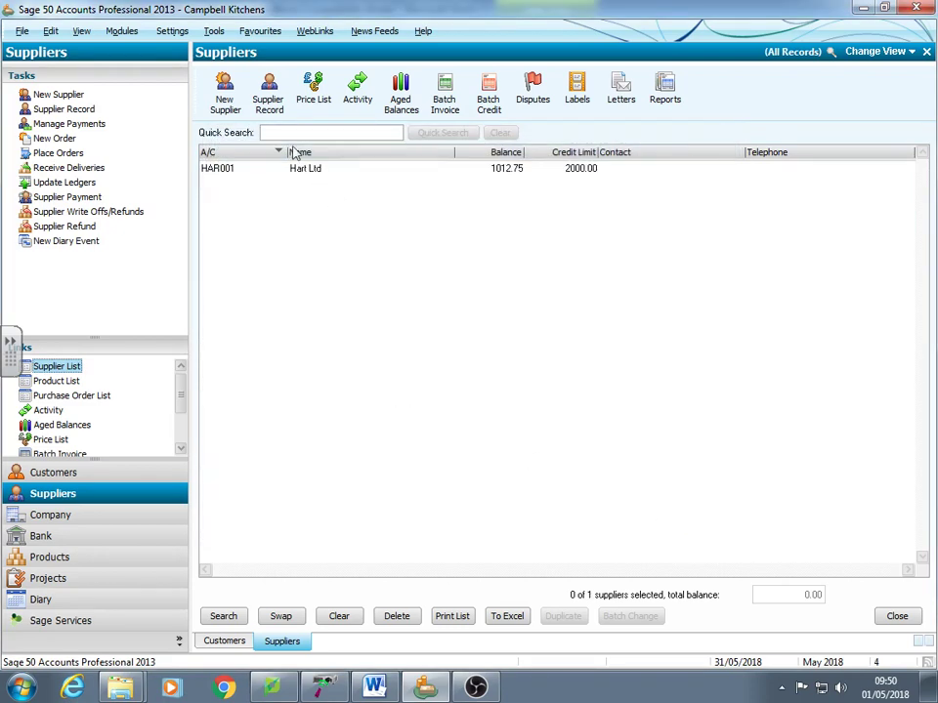
# Start a new supplier named Jackson Builders with reference JAC001.
pyautogui.click(225, 93)
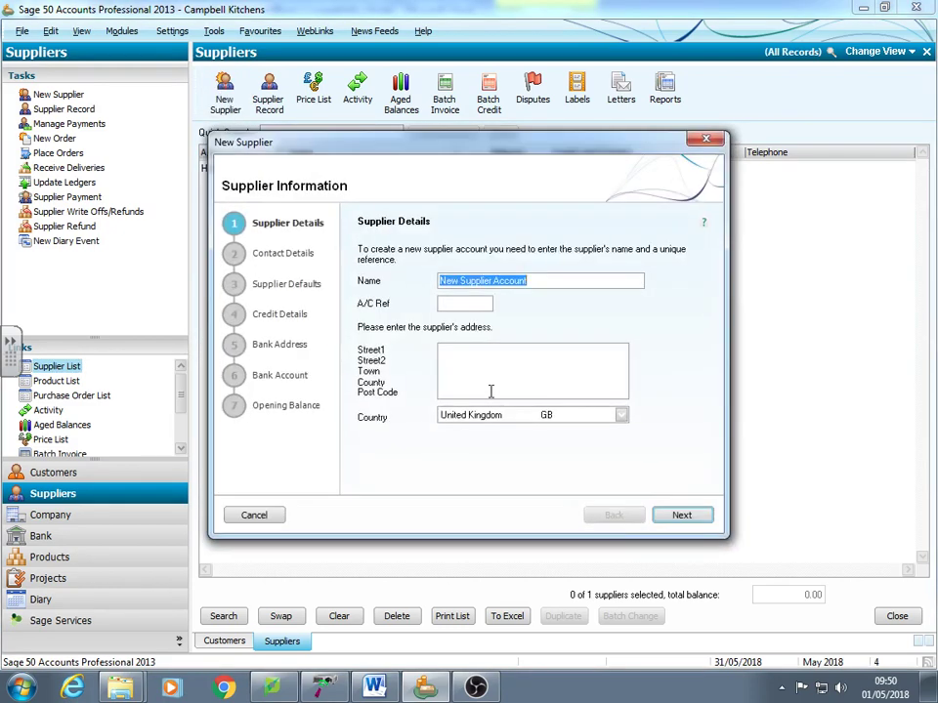
pyautogui.write('Jackson Bu')
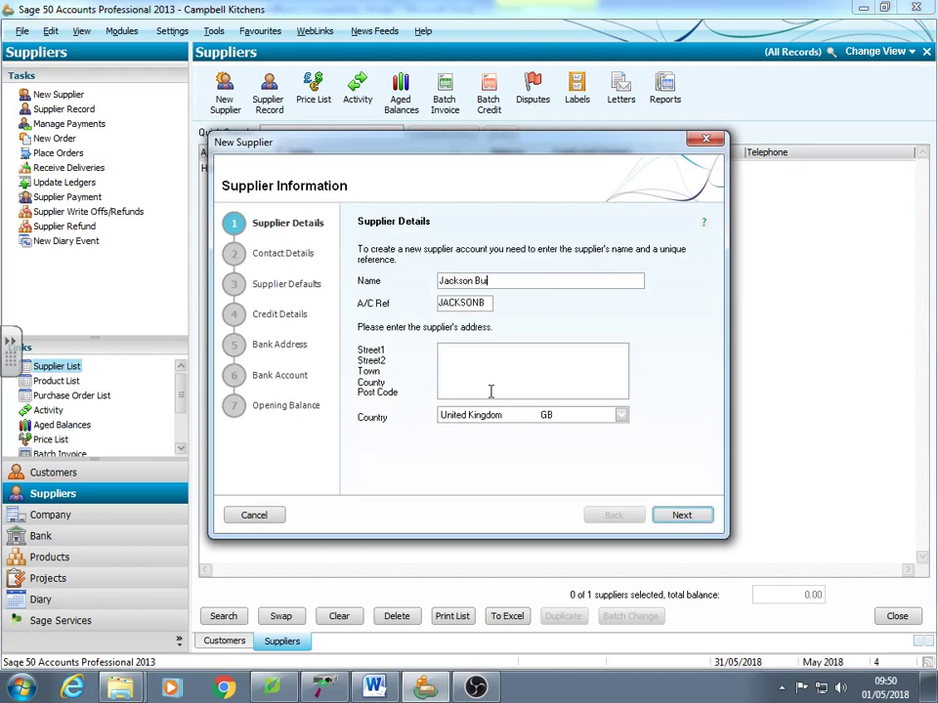
pyautogui.write('ilders')
pyautogui.press('Tab')
pyautogui.write('JAC001')
# Give Jackson Builders a 2000 credit limit and 30-day agreed terms, opened 01/05/2018.
pyautogui.click(683, 517)
pyautogui.click(682, 516)
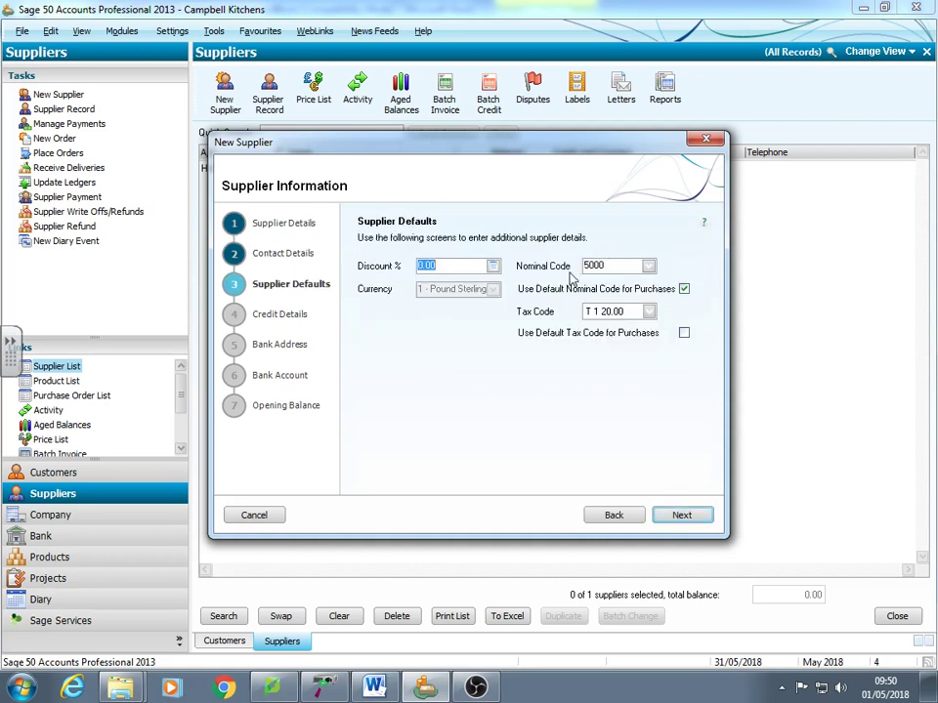
pyautogui.click(681, 517)
pyautogui.write('2000')
pyautogui.click(455, 337)
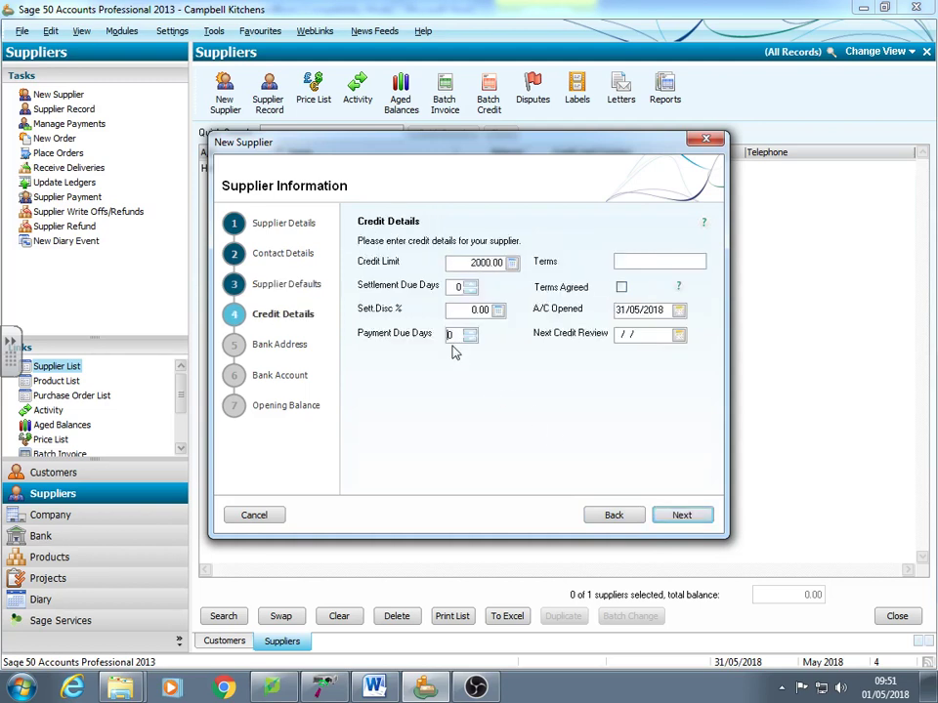
pyautogui.write('30')
pyautogui.click(621, 286)
pyautogui.click(679, 309)
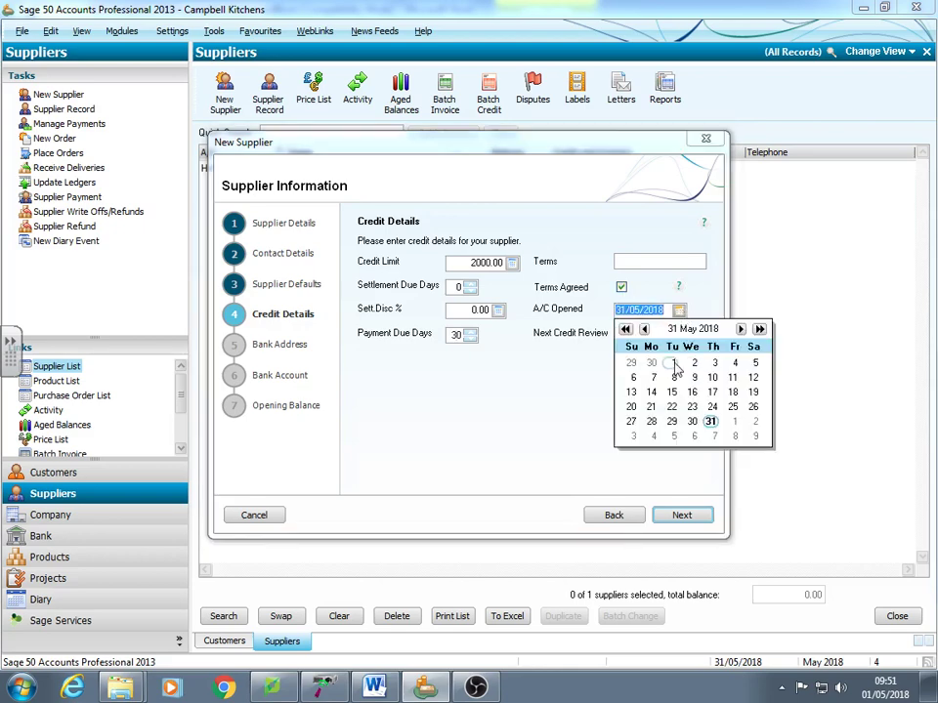
pyautogui.click(673, 363)
# Enter a 456.35 opening balance as one value dated 01/05/2018 and create the supplier.
pyautogui.click(682, 515)
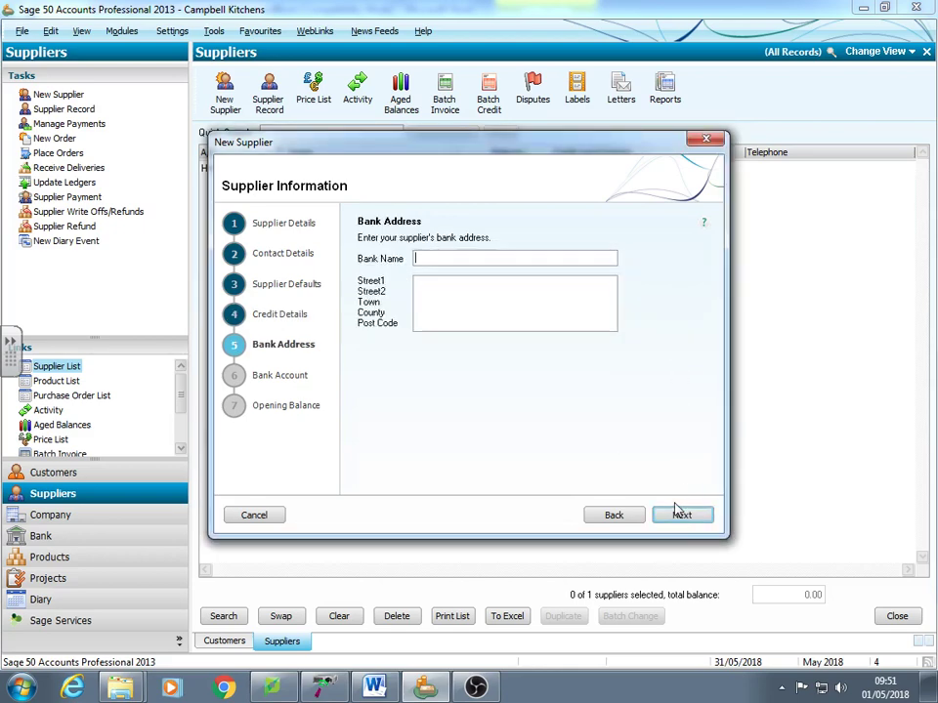
pyautogui.click(684, 516)
pyautogui.click(674, 515)
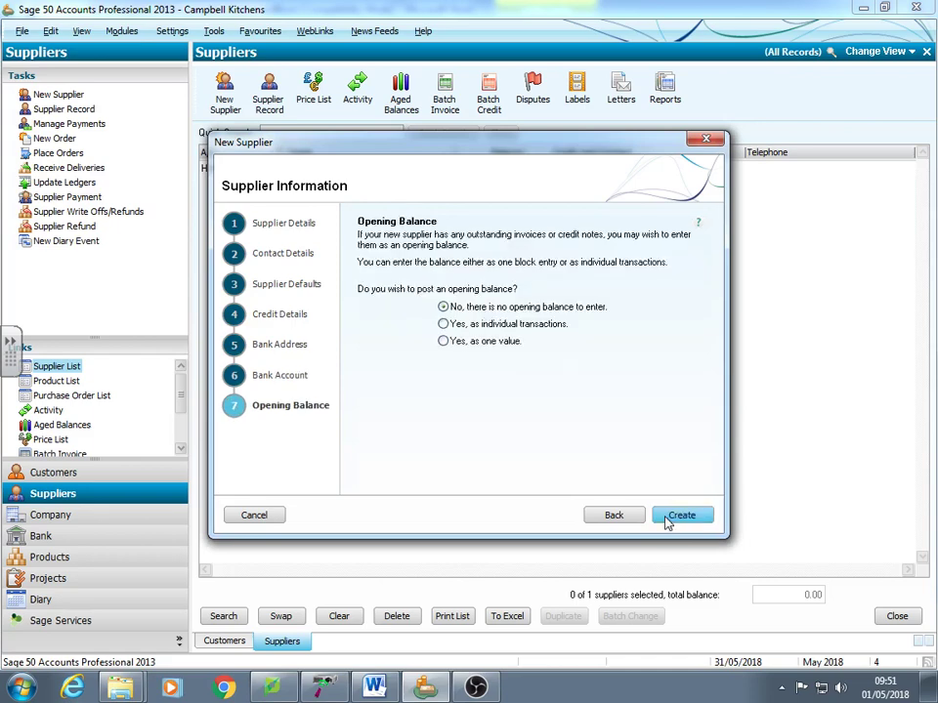
pyautogui.click(481, 342)
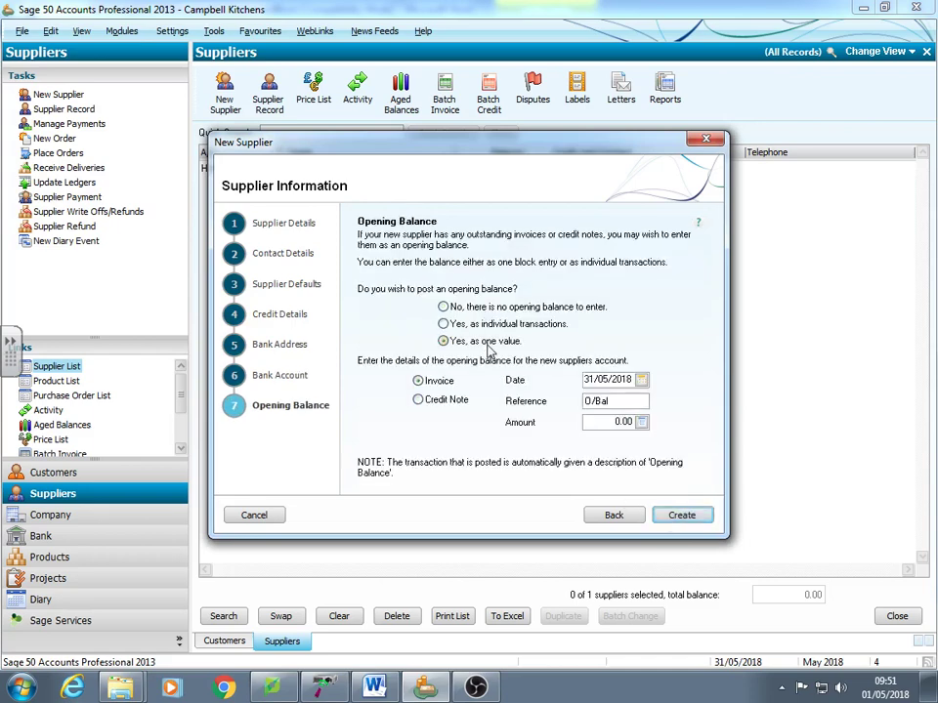
pyautogui.click(641, 379)
pyautogui.click(637, 433)
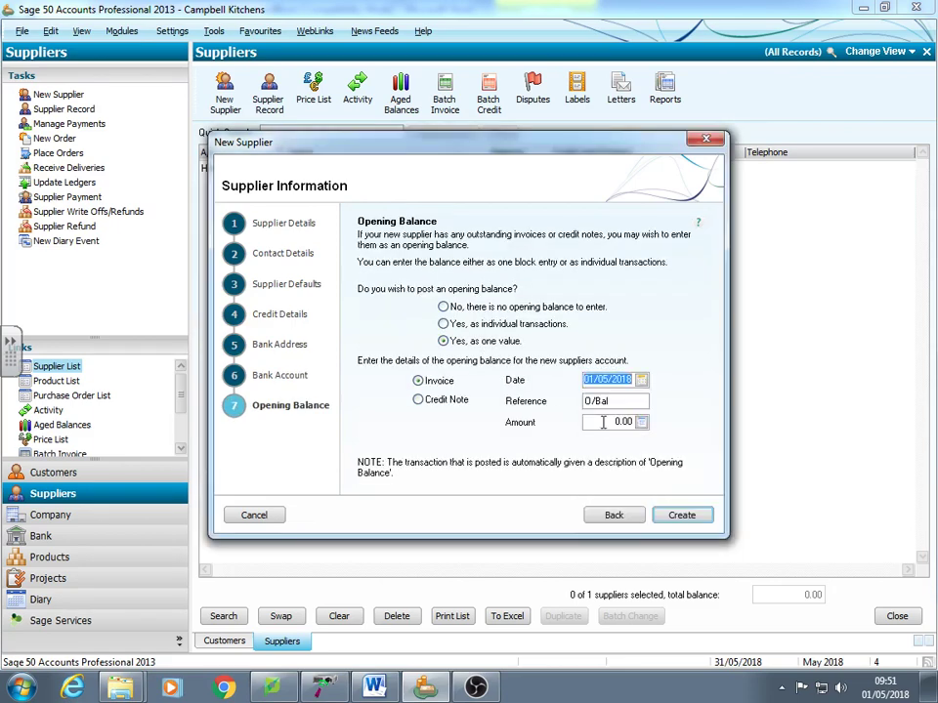
pyautogui.moveTo(631, 422); pyautogui.dragTo(585, 422)
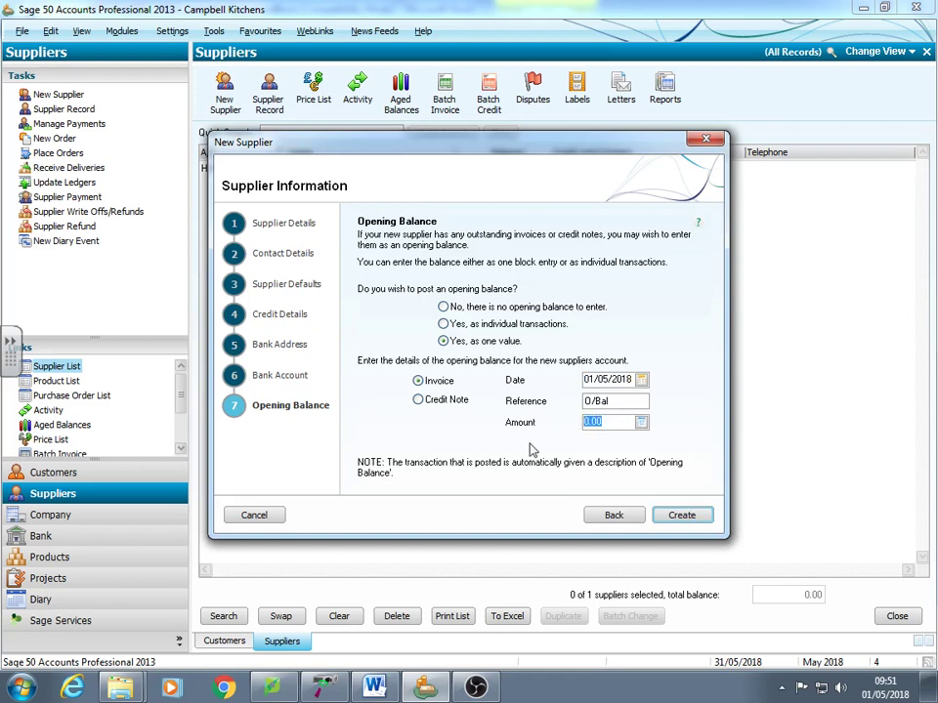
pyautogui.write('456.35')
pyautogui.click(670, 515)
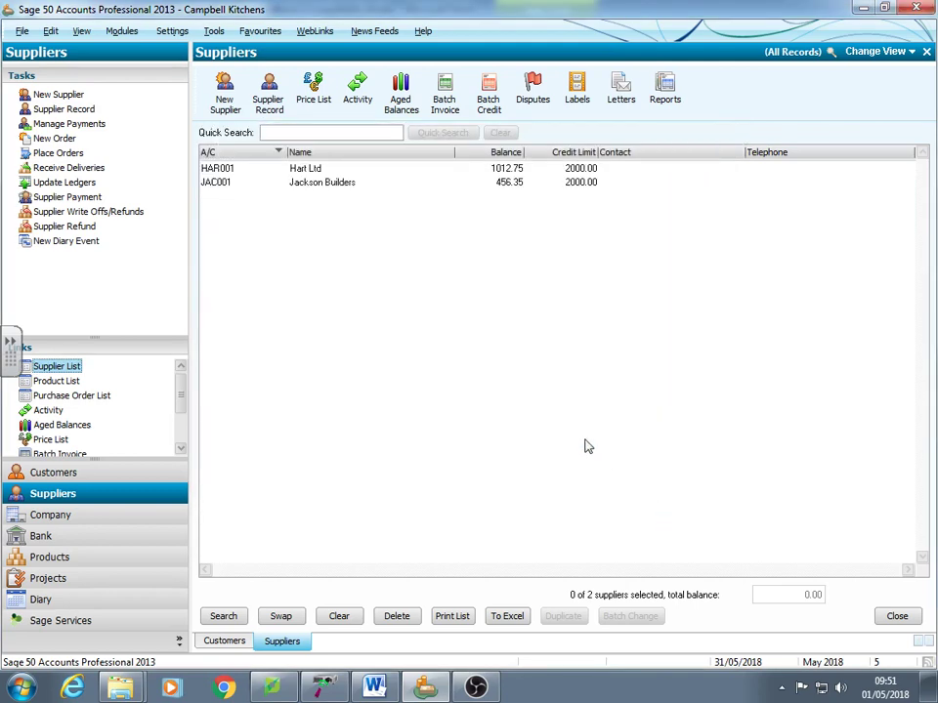
# Start a new supplier named Vanstone plc with reference VAN001, fixing the name typo.
pyautogui.click(225, 101)
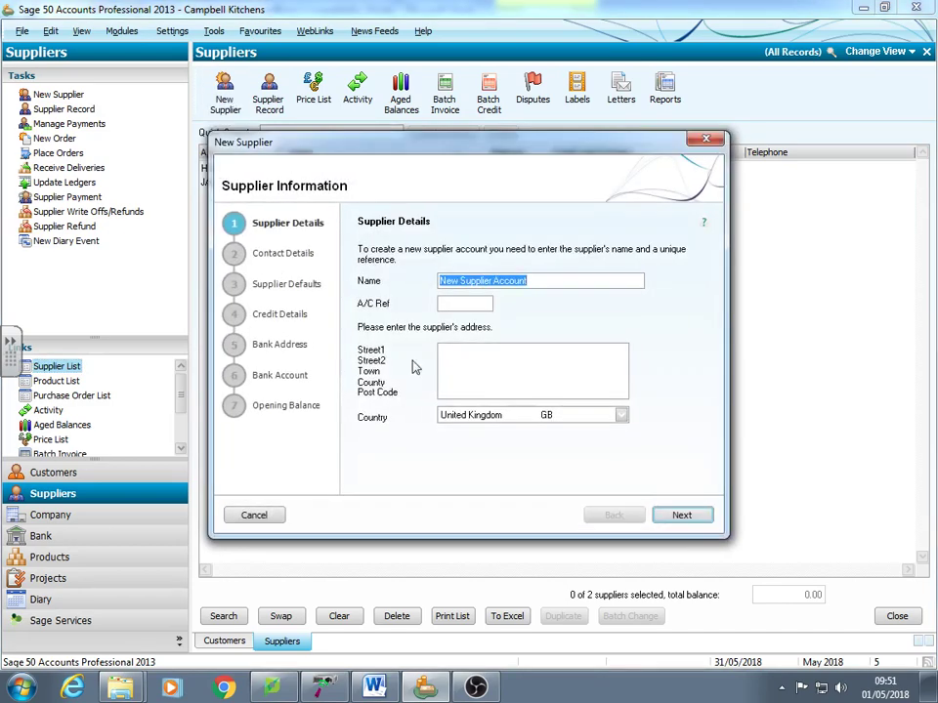
pyautogui.write('Vabn')
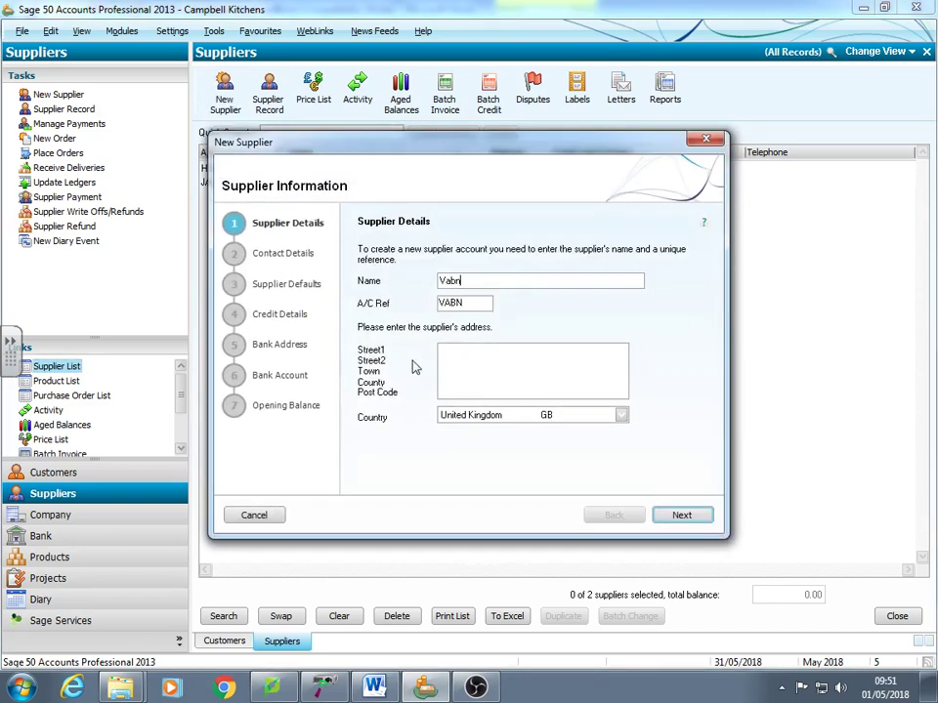
pyautogui.write('stone plc')
pyautogui.click(453, 281)
pyautogui.press('BackSpace')
pyautogui.moveTo(490, 302); pyautogui.dragTo(396, 326)
pyautogui.write('VAN001')
# Give Vanstone plc a 2000 credit limit and 30-day agreed terms, opened 01/05/2018.
pyautogui.click(696, 525)
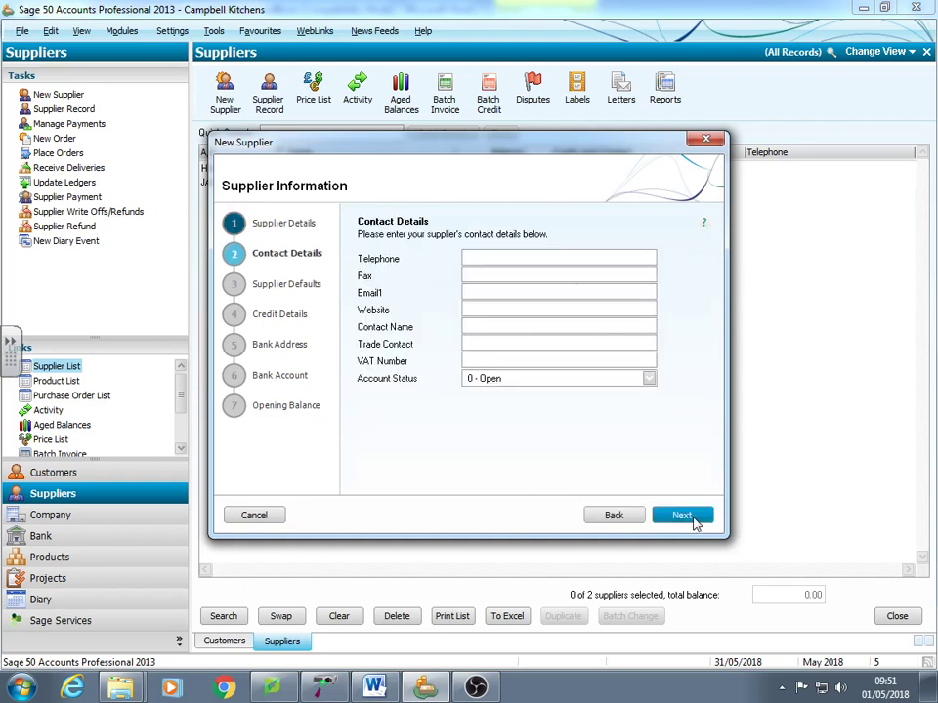
pyautogui.click(696, 524)
pyautogui.click(696, 525)
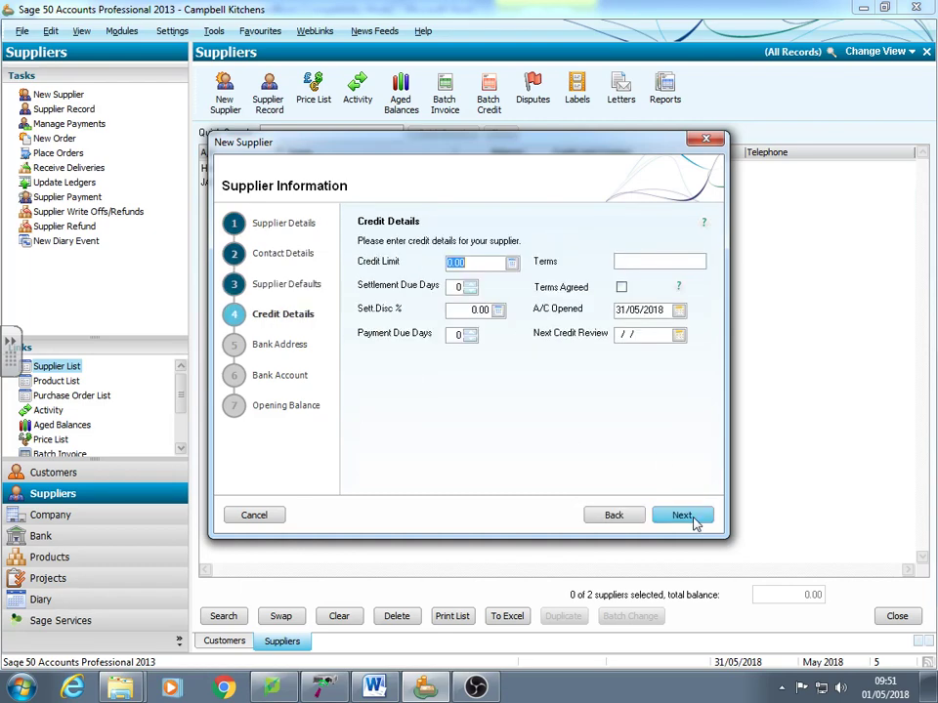
pyautogui.write('2000')
pyautogui.press('Tab')
pyautogui.press('Tab')
pyautogui.press('Tab')
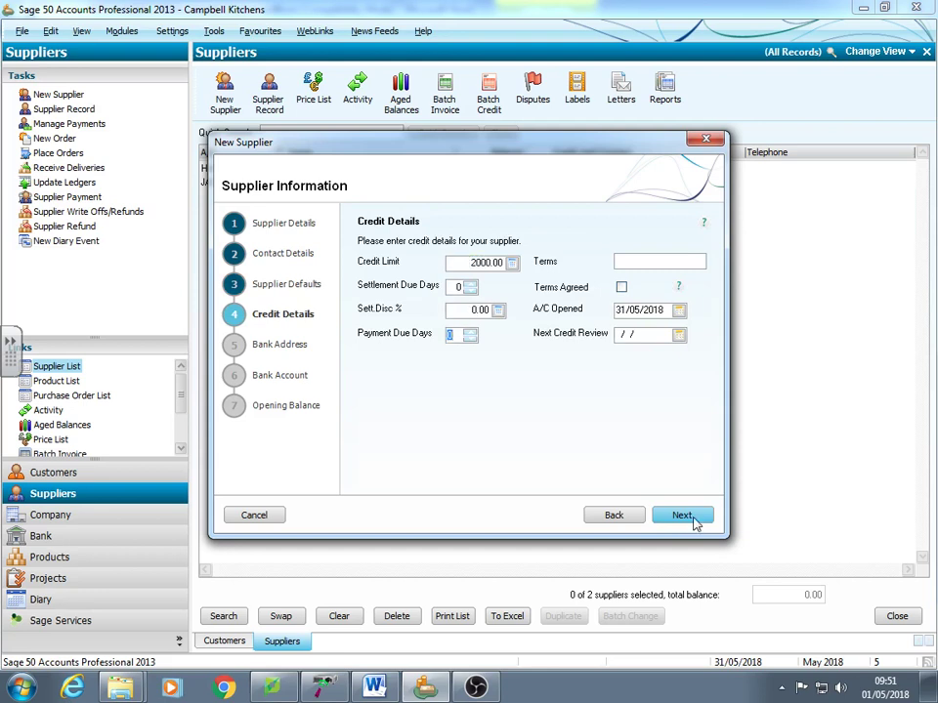
pyautogui.write('30')
pyautogui.click(621, 288)
pyautogui.click(679, 310)
pyautogui.click(673, 364)
# Enter a 2097.40 opening balance as one value dated 02/05/2018 and create the supplier.
pyautogui.click(677, 517)
pyautogui.click(676, 518)
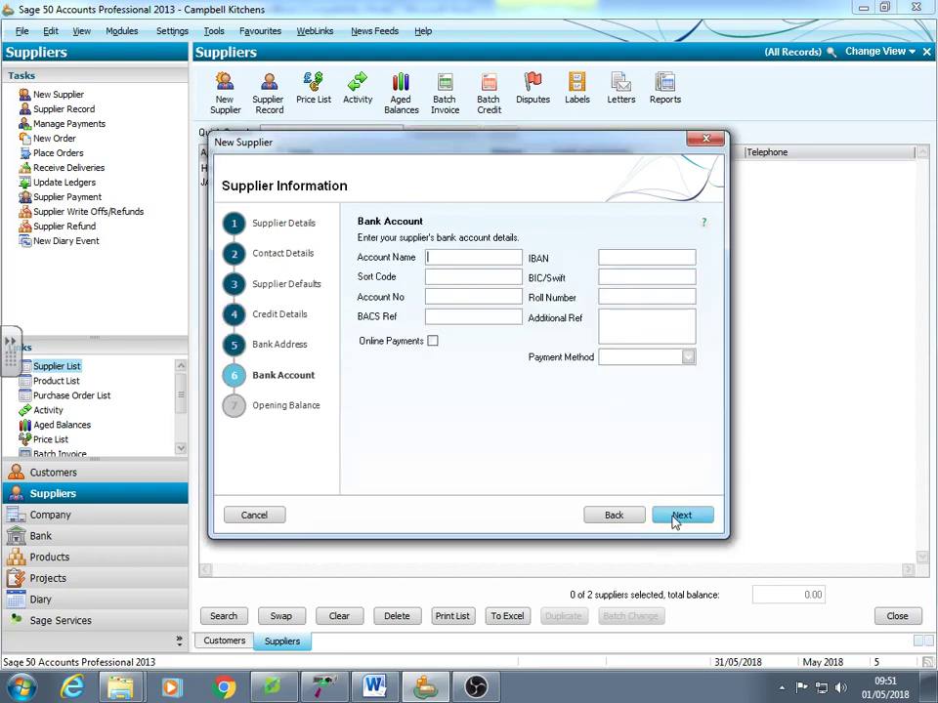
pyautogui.click(676, 518)
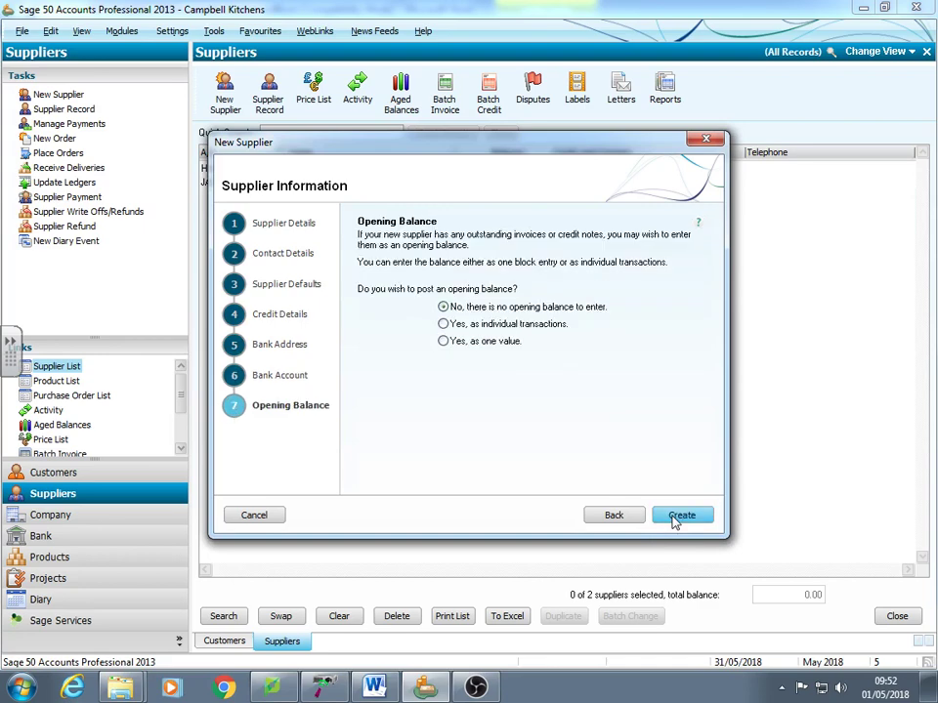
pyautogui.click(487, 342)
pyautogui.click(641, 379)
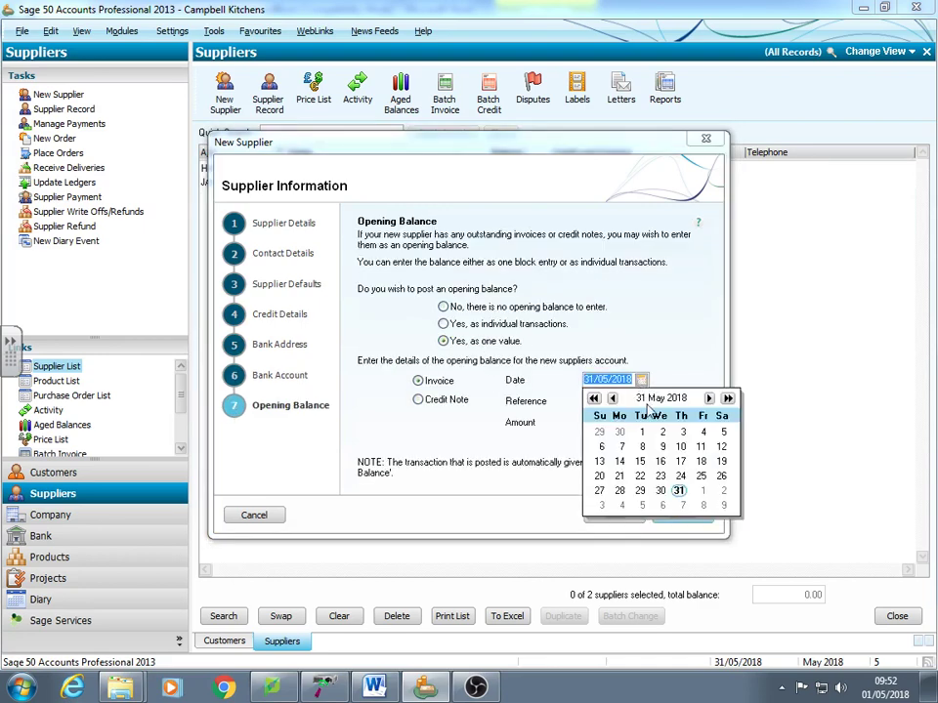
pyautogui.click(660, 433)
pyautogui.click(641, 422)
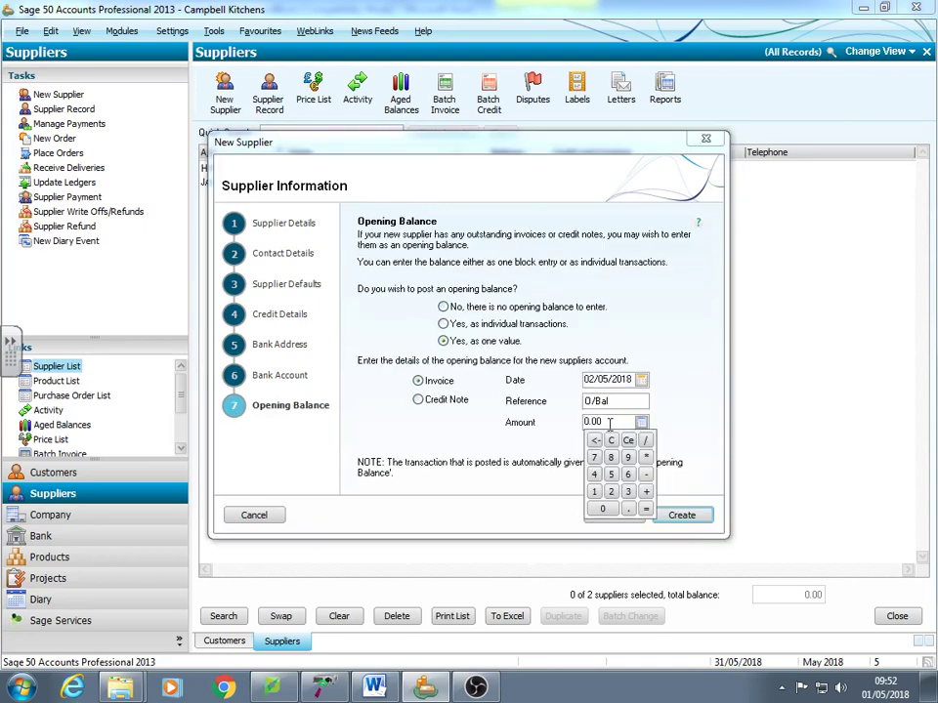
pyautogui.click(563, 426)
pyautogui.write('2097.40')
pyautogui.click(672, 514)
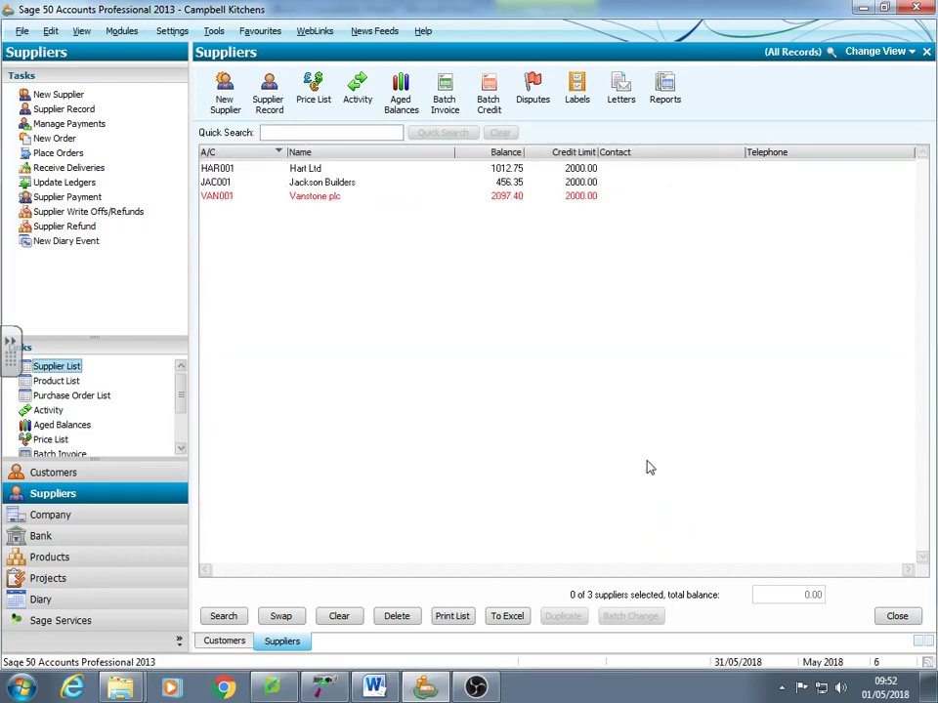
# Preview the Financials trial balance, check both sides total 5,521.70, then close it.
pyautogui.click(57, 524)
pyautogui.click(46, 426)
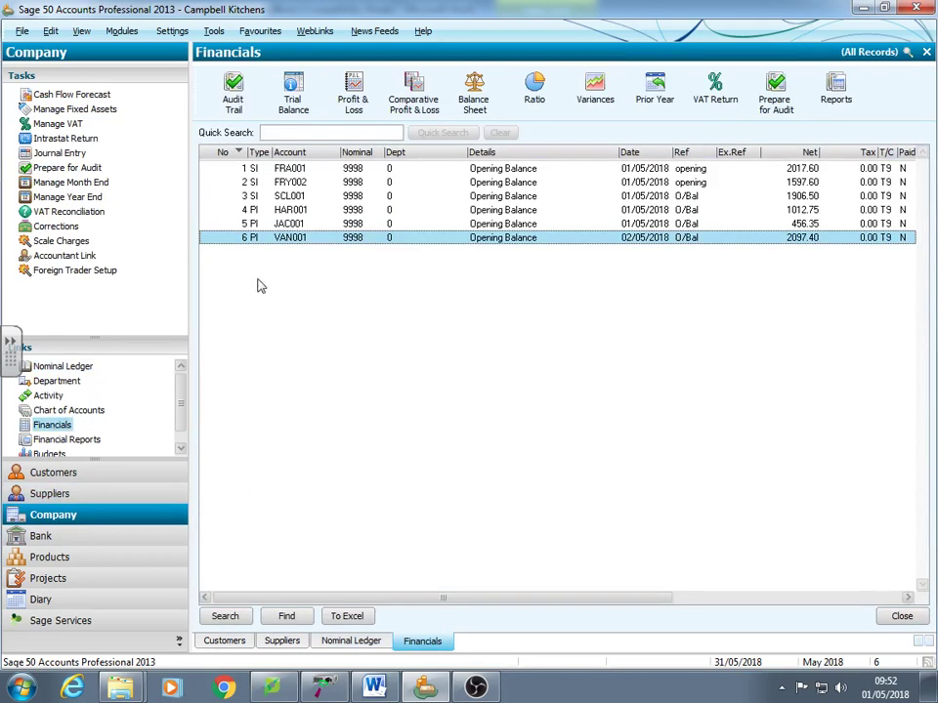
pyautogui.click(293, 98)
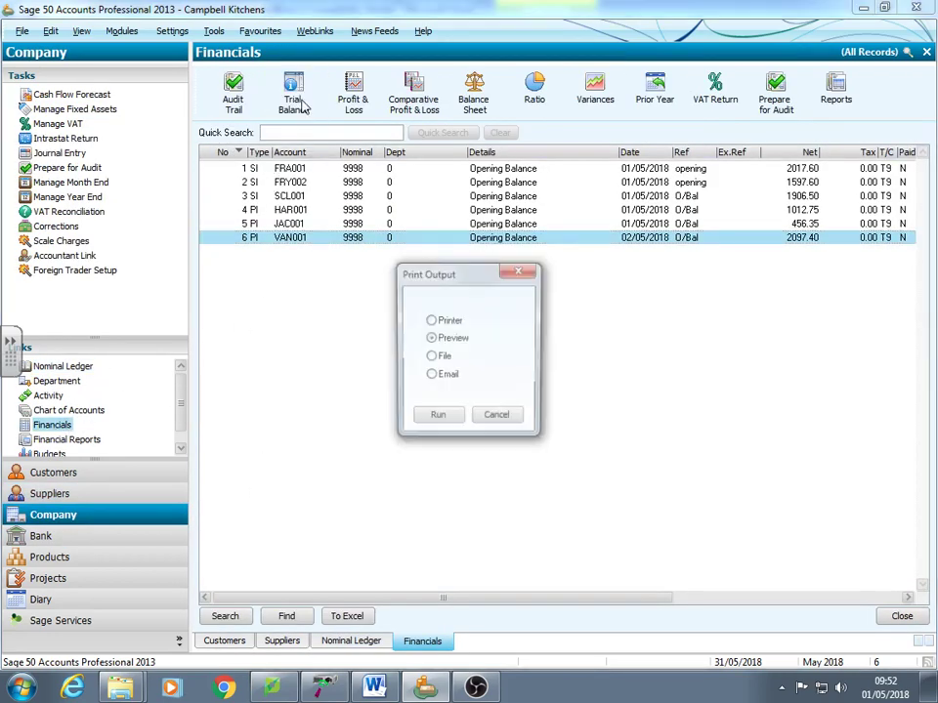
pyautogui.click(442, 418)
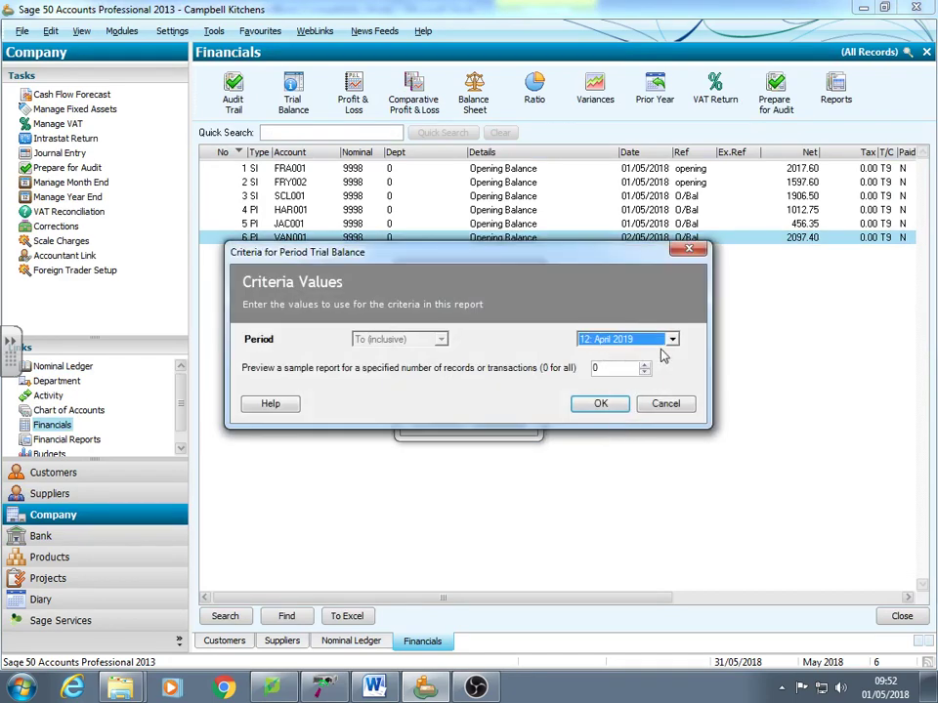
pyautogui.click(611, 407)
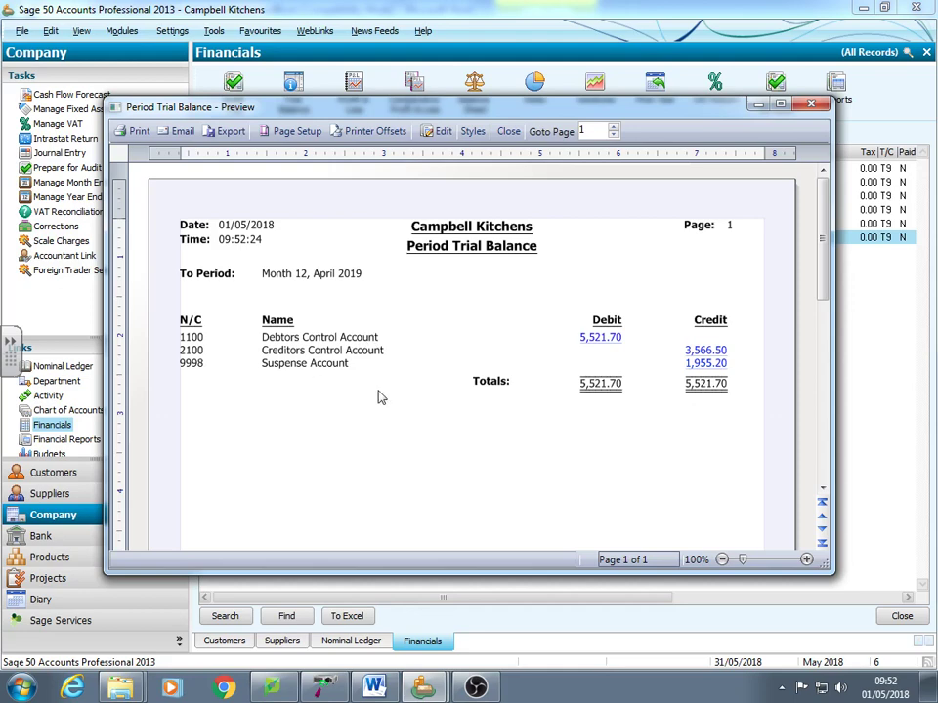
pyautogui.click(811, 104)
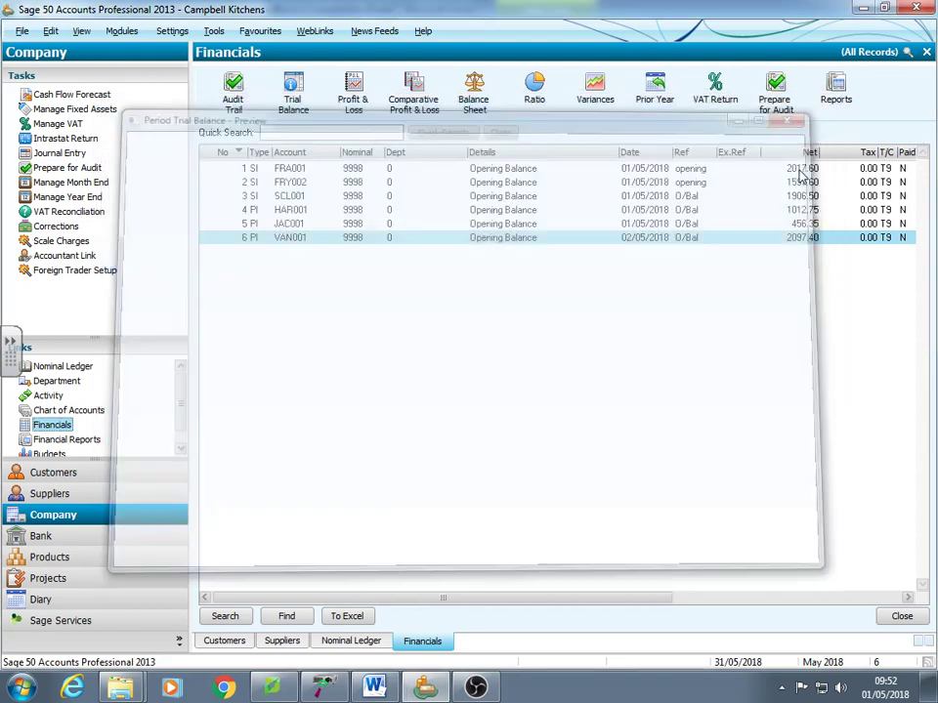
# Post a 20067.10 debit opening balance dated 01/05/2018 to Motor Vehicles account 0050.
pyautogui.click(43, 518)
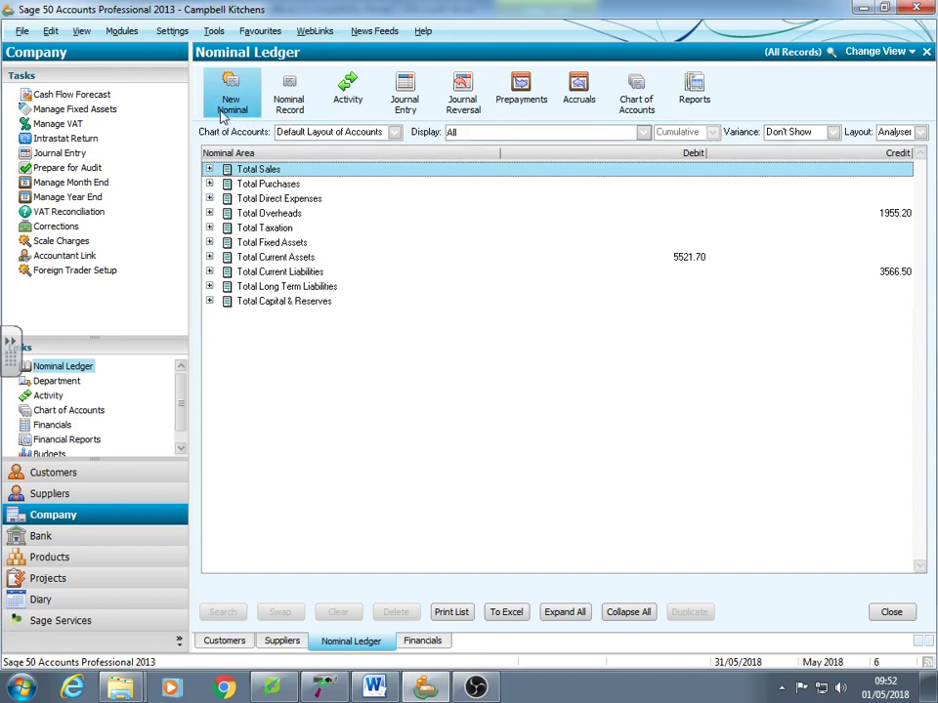
pyautogui.click(289, 100)
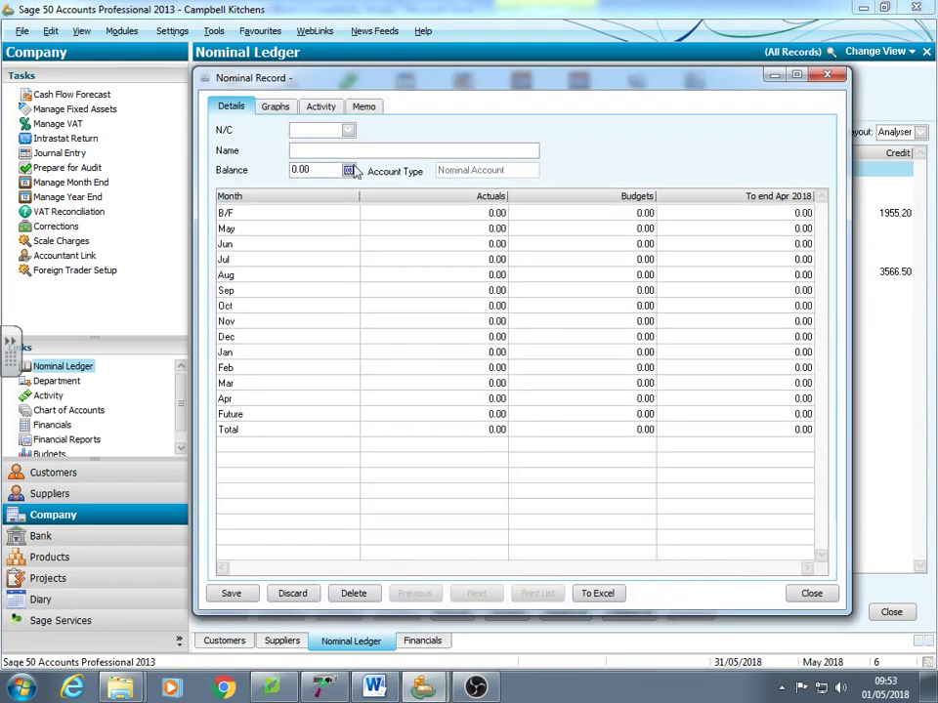
pyautogui.write('0050')
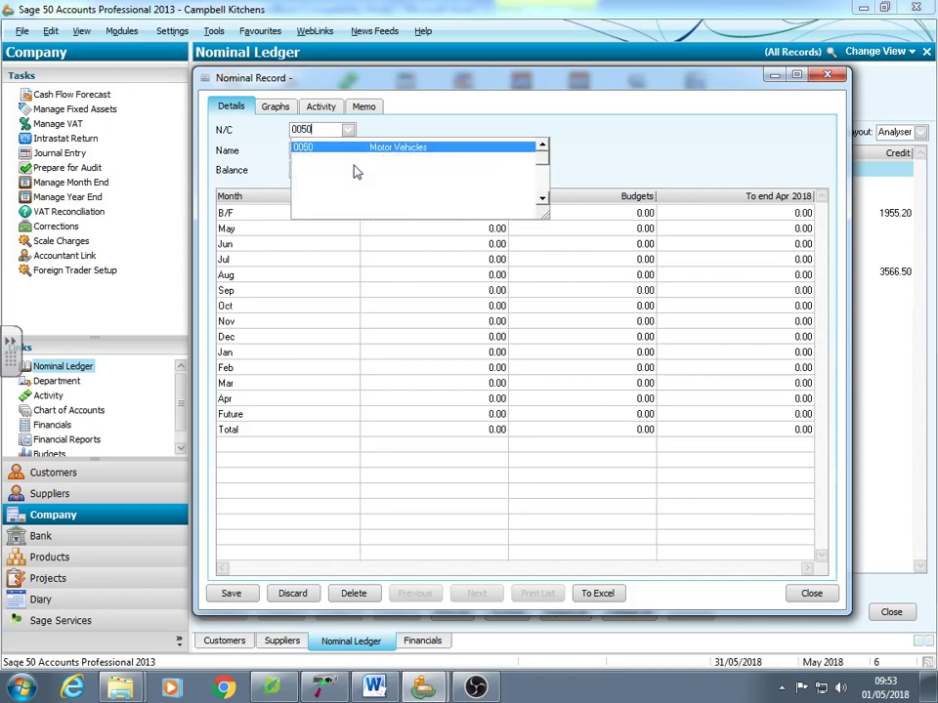
pyautogui.press('Return')
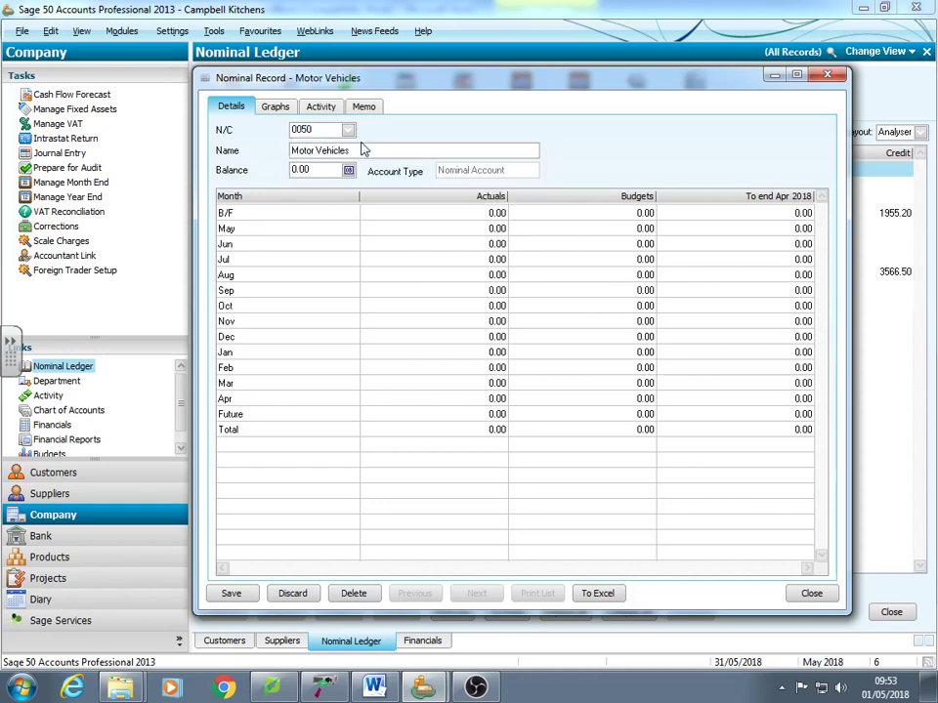
pyautogui.click(348, 170)
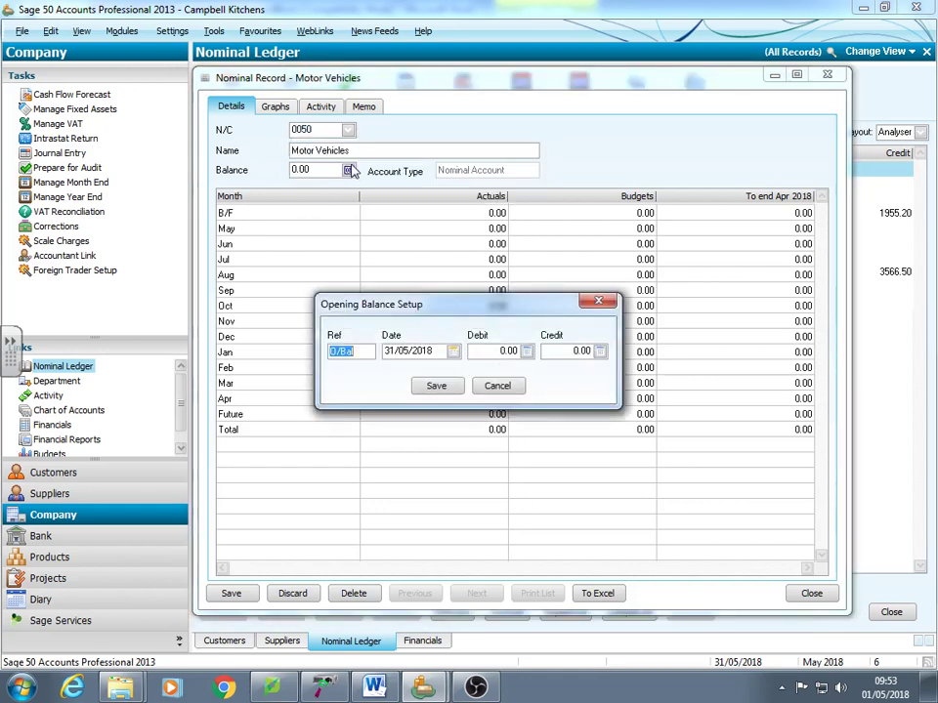
pyautogui.press('Tab')
pyautogui.write('01/05/20')
pyautogui.press('Tab')
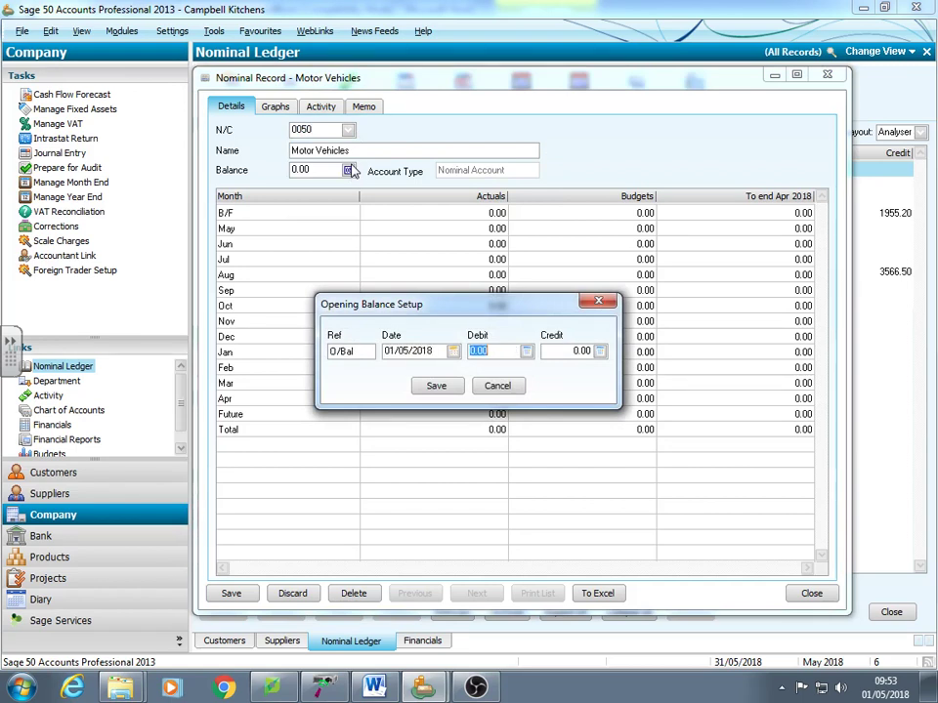
pyautogui.write('20067.10')
pyautogui.click(437, 386)
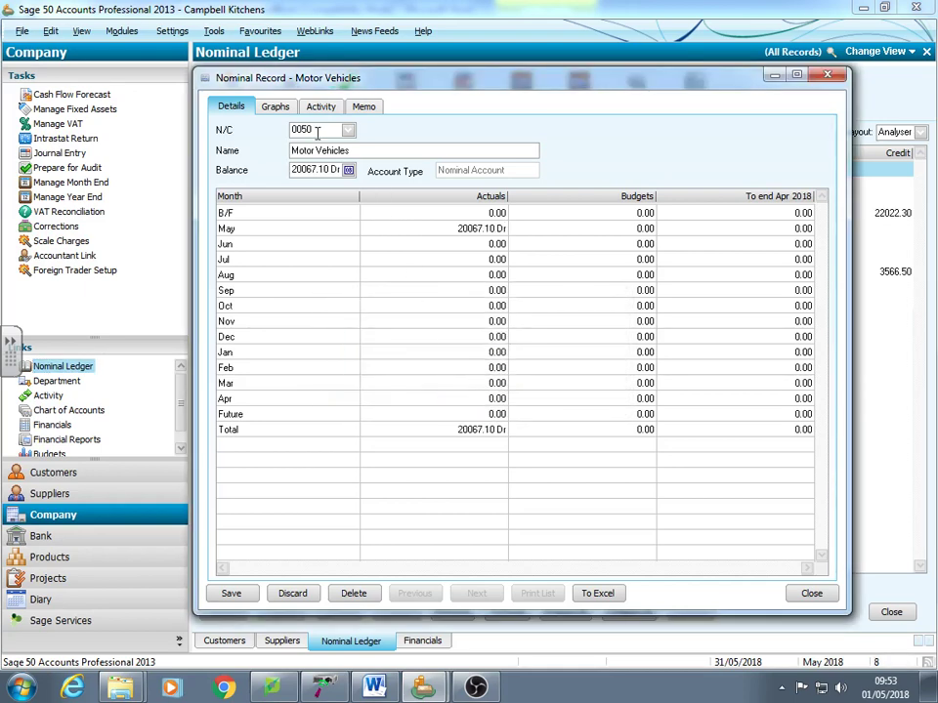
pyautogui.write('1200')
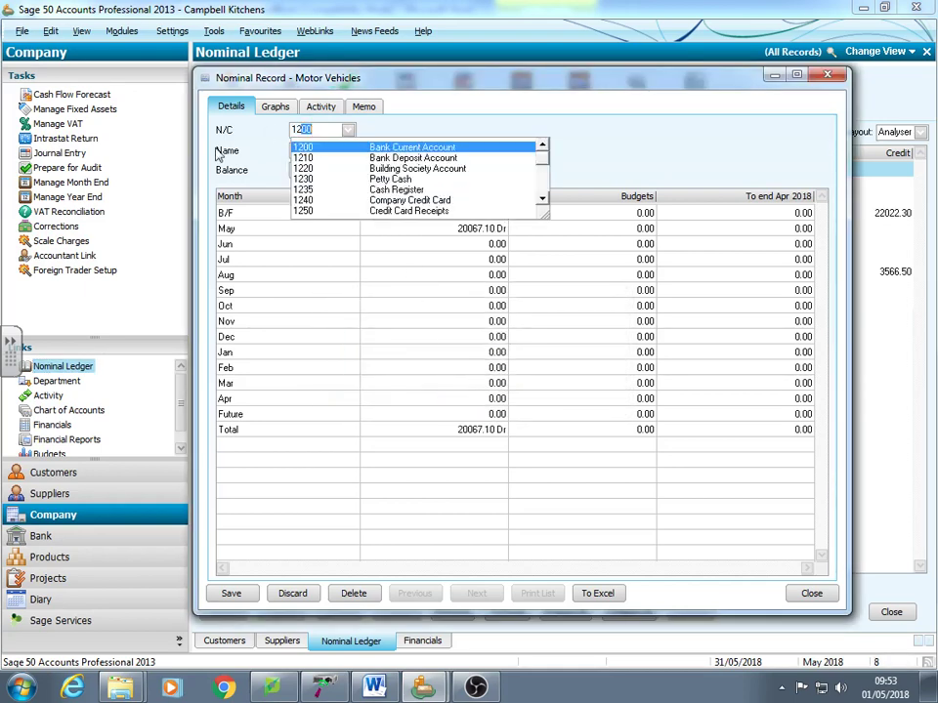
# Post a 4916.26 debit opening balance dated 01/05/2018 to Bank Current Account 1200.
pyautogui.click(447, 147)
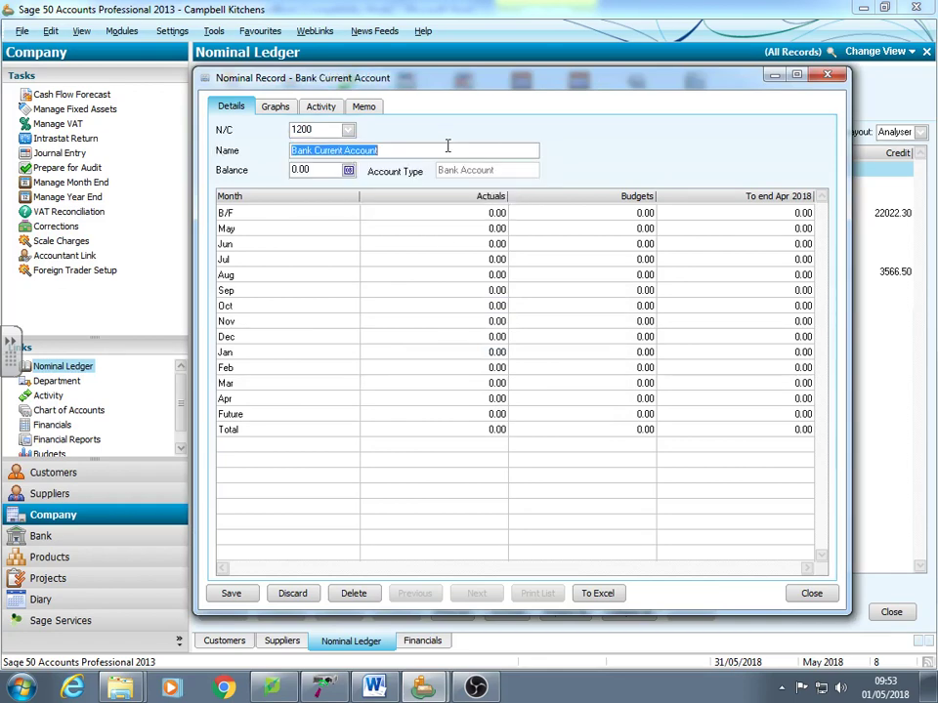
pyautogui.click(348, 170)
pyautogui.press('Tab')
pyautogui.write('01/05/2018')
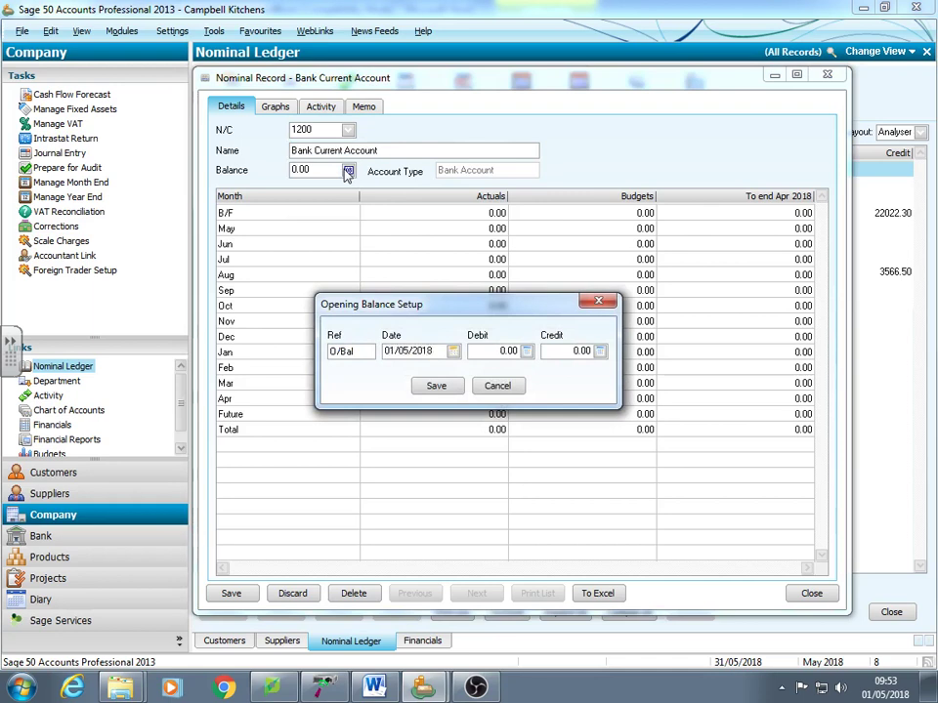
pyautogui.press('Tab')
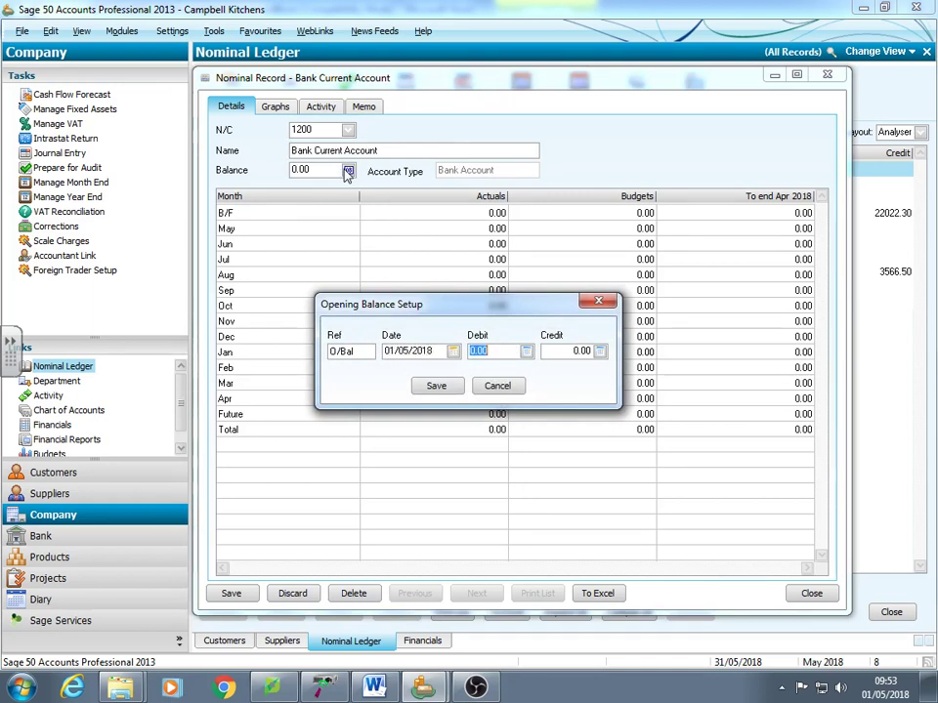
pyautogui.write('4916.26')
pyautogui.press('Tab')
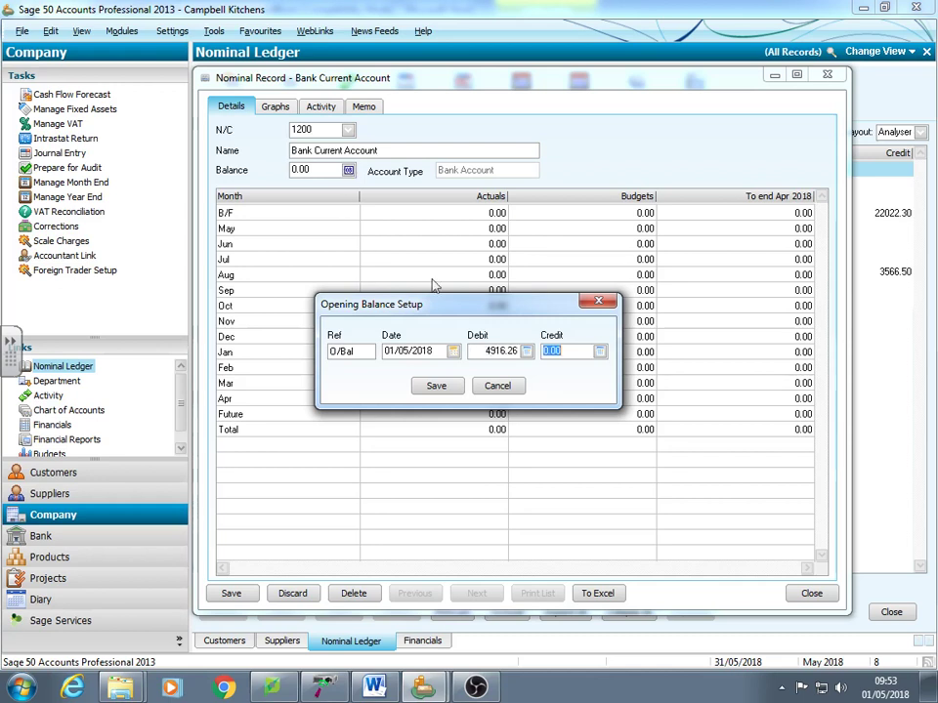
pyautogui.click(436, 385)
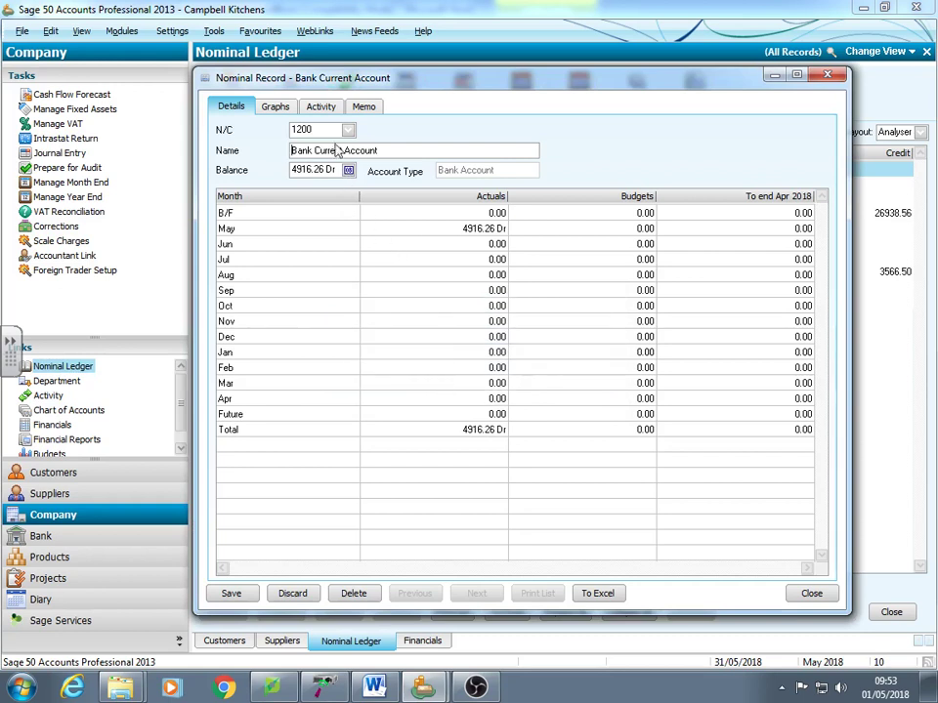
# Post a 68.24 debit opening balance dated 01/05/2018 to Petty Cash account 1230.
pyautogui.hotkey('shift', 'Tab')
pyautogui.write('1230')
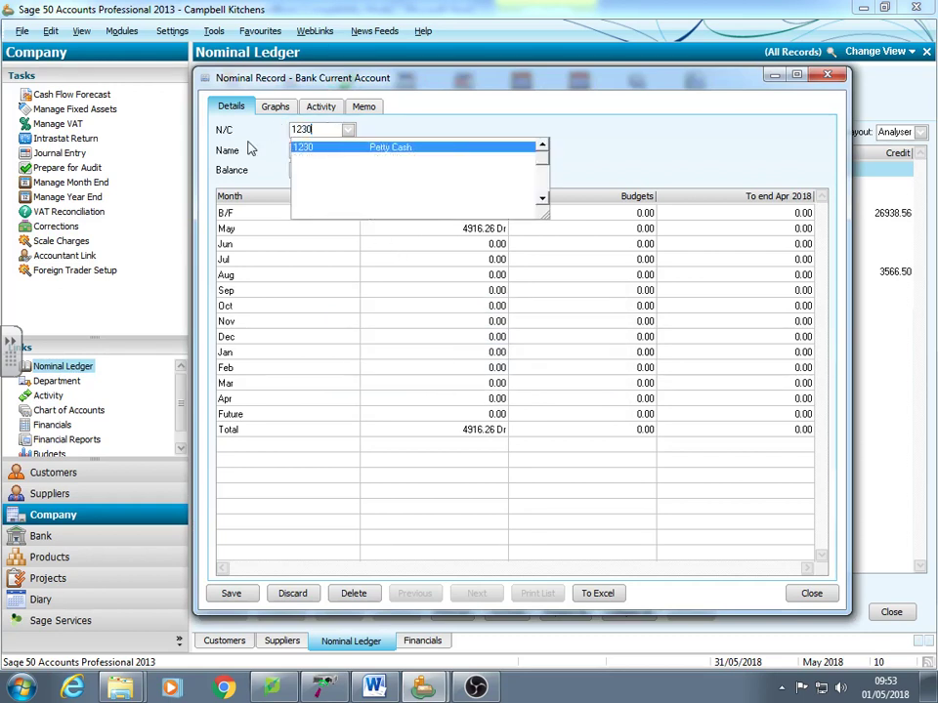
pyautogui.press('Tab')
pyautogui.click(348, 170)
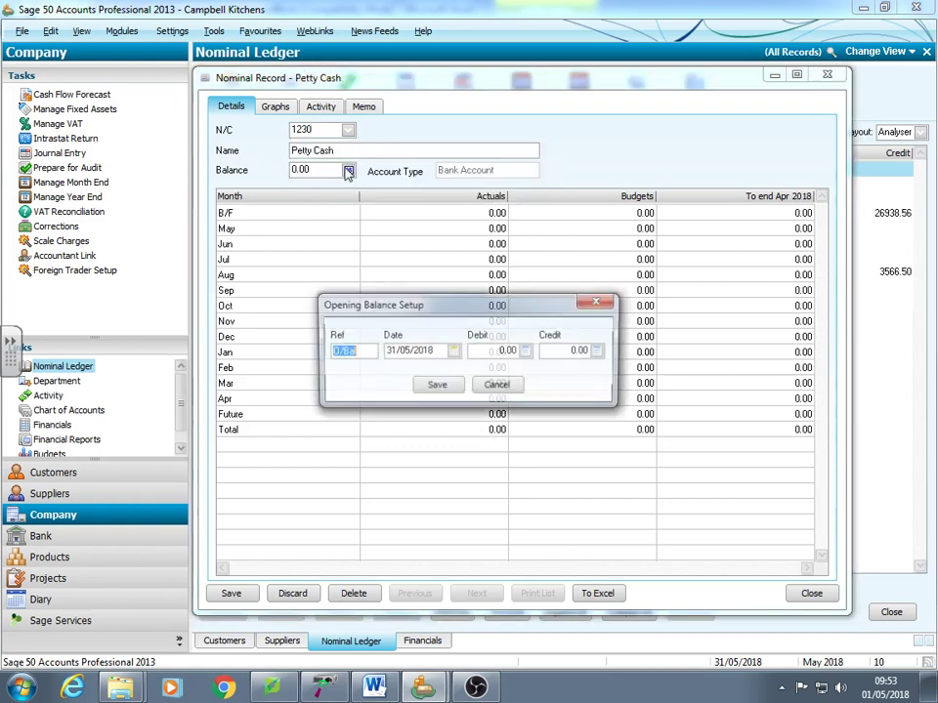
pyautogui.press('Tab')
pyautogui.write('0105')
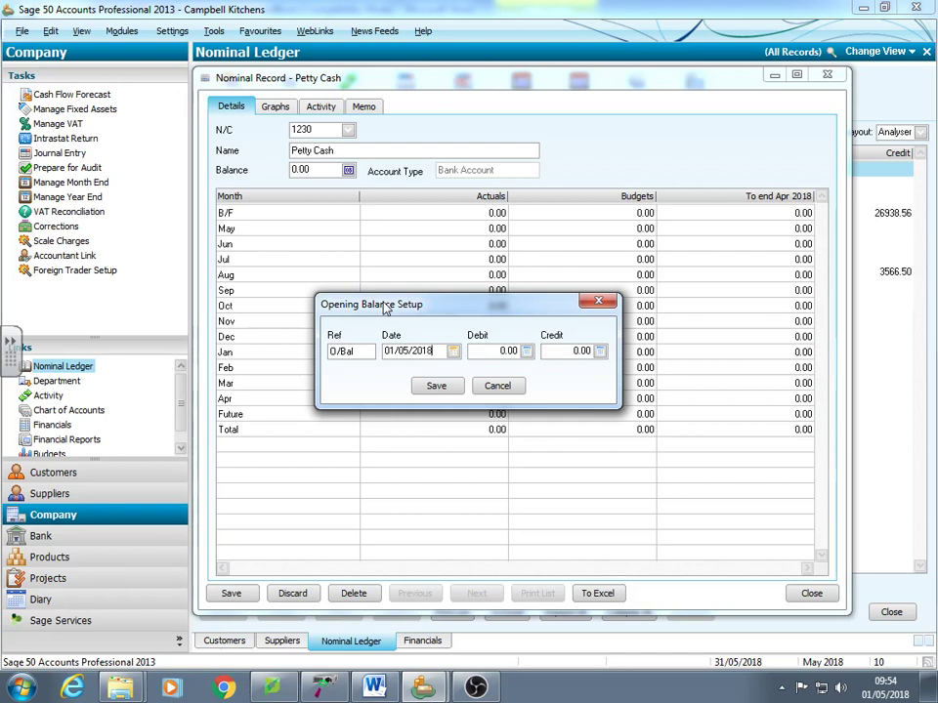
pyautogui.press('Tab')
pyautogui.write('68.24')
pyautogui.press('Tab')
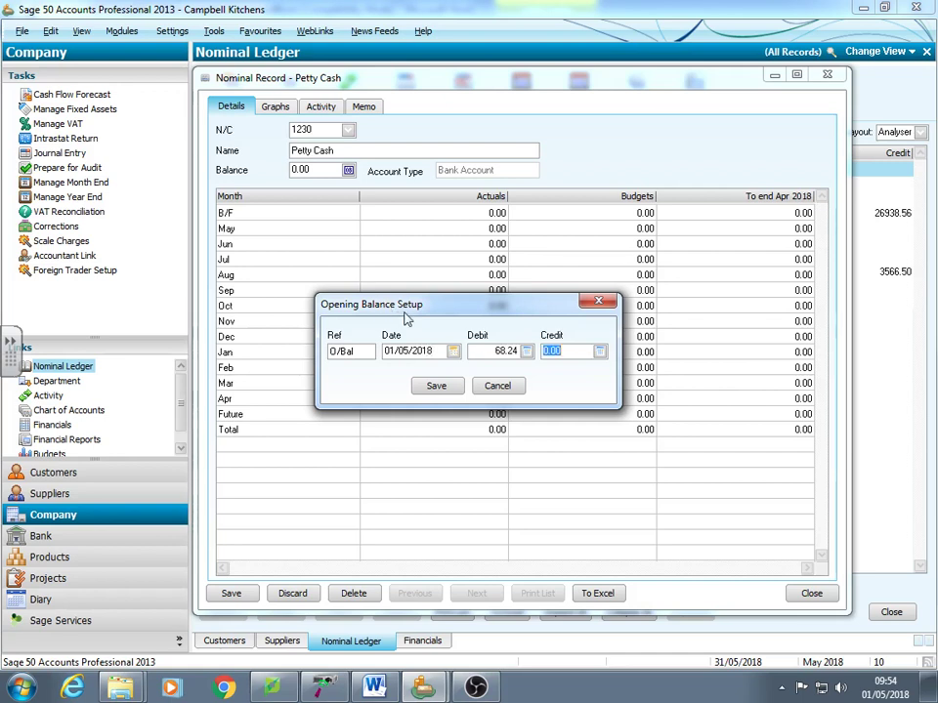
pyautogui.click(445, 388)
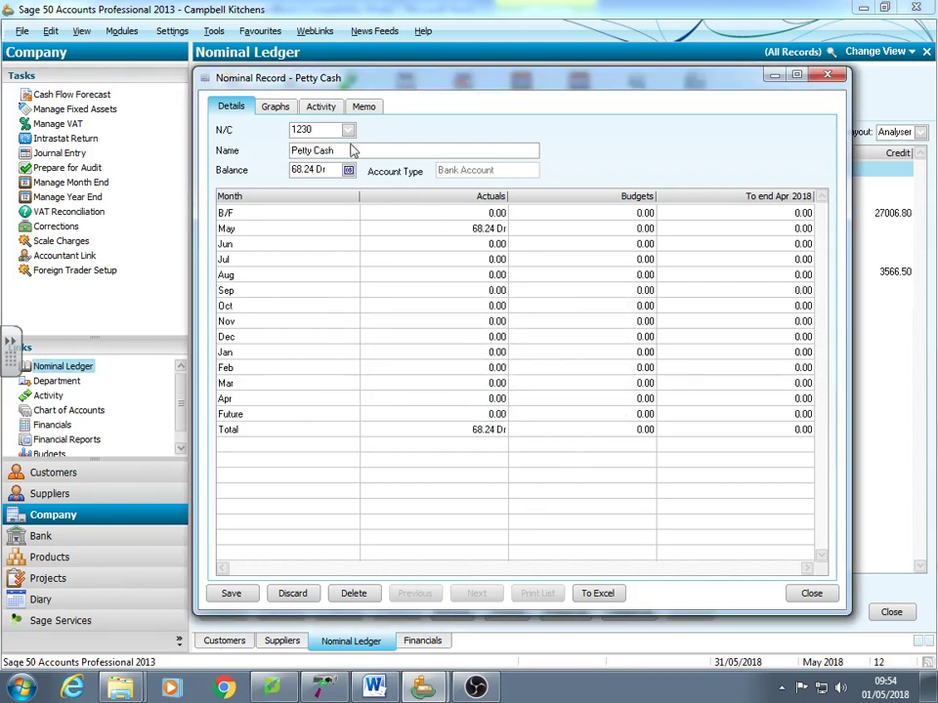
# Record a 1497.68 credit opening balance dated 01/05/2018 on Sales Tax Control.
pyautogui.doubleClick(296, 136)
pyautogui.write('200')
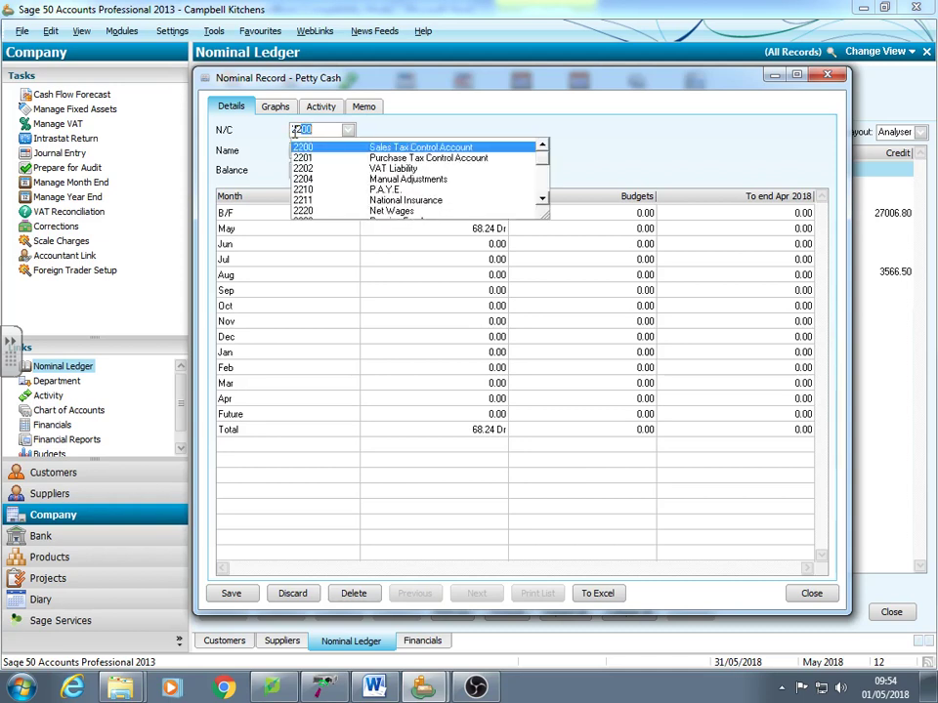
pyautogui.click(418, 149)
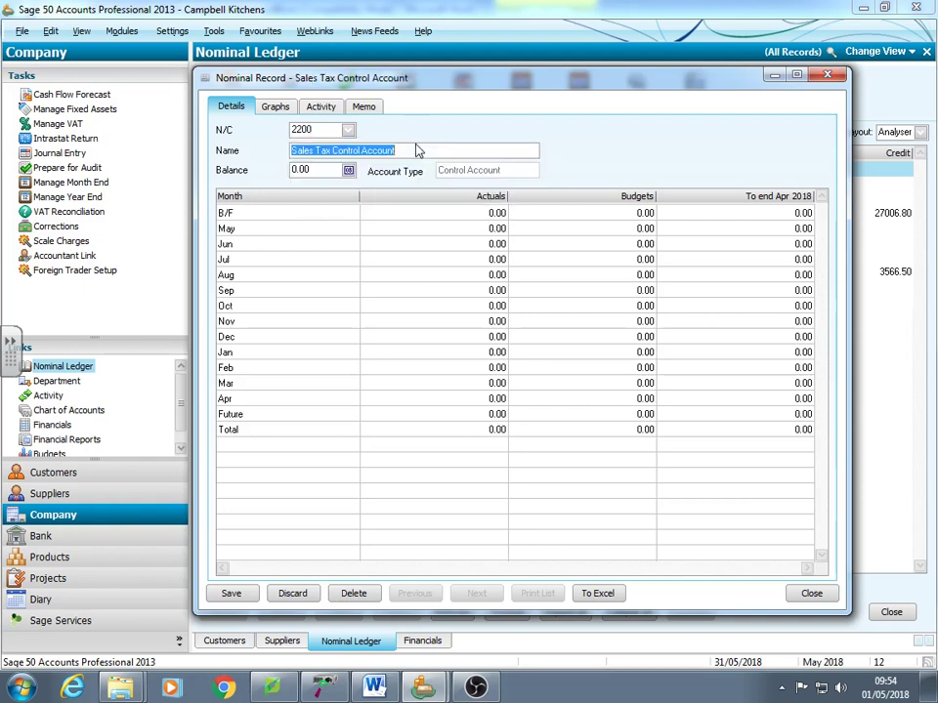
pyautogui.click(347, 171)
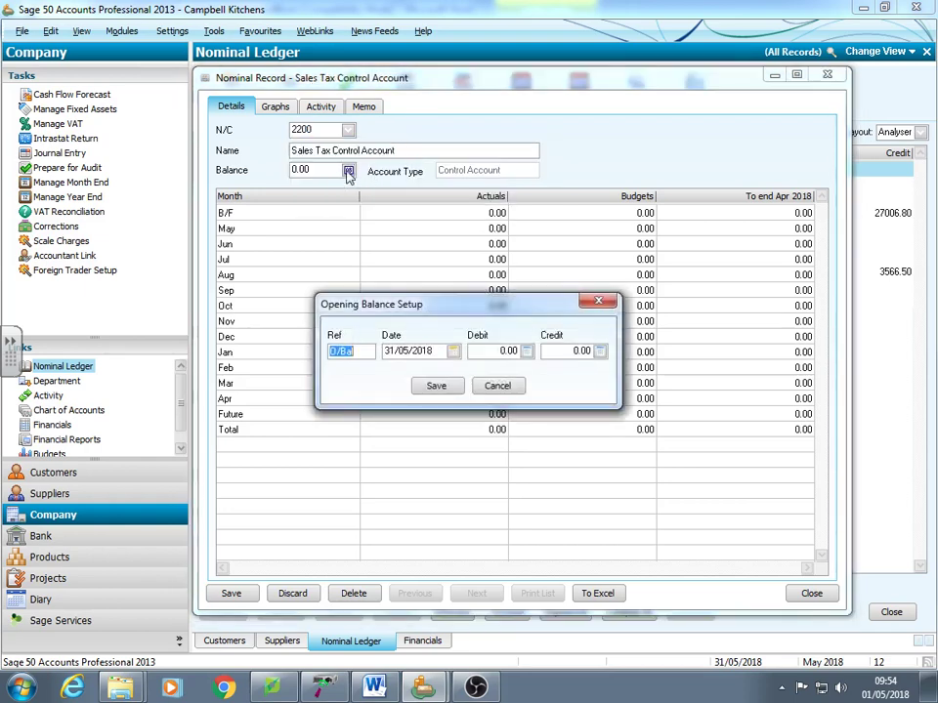
pyautogui.write('01/05/2018')
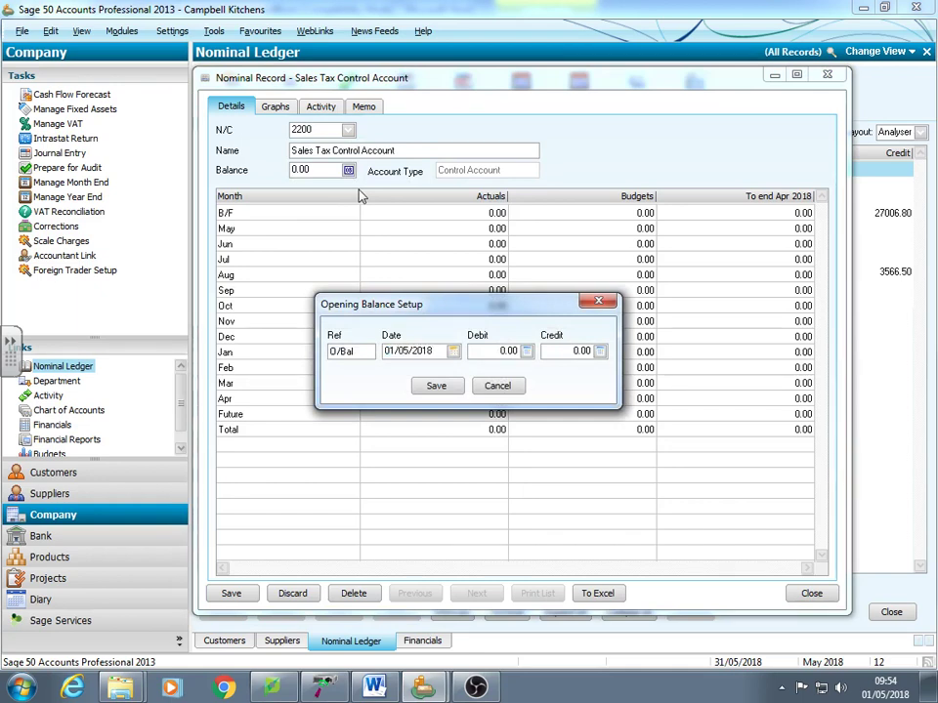
pyautogui.press('Tab')
pyautogui.press('Tab')
pyautogui.write('1497.68')
pyautogui.press('Tab')
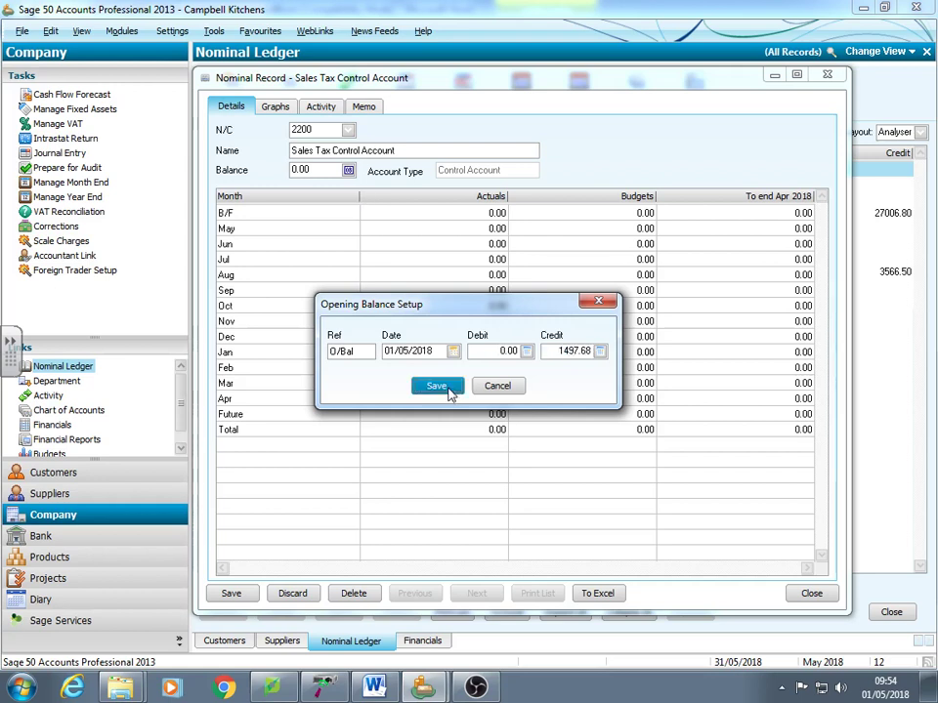
pyautogui.click(449, 390)
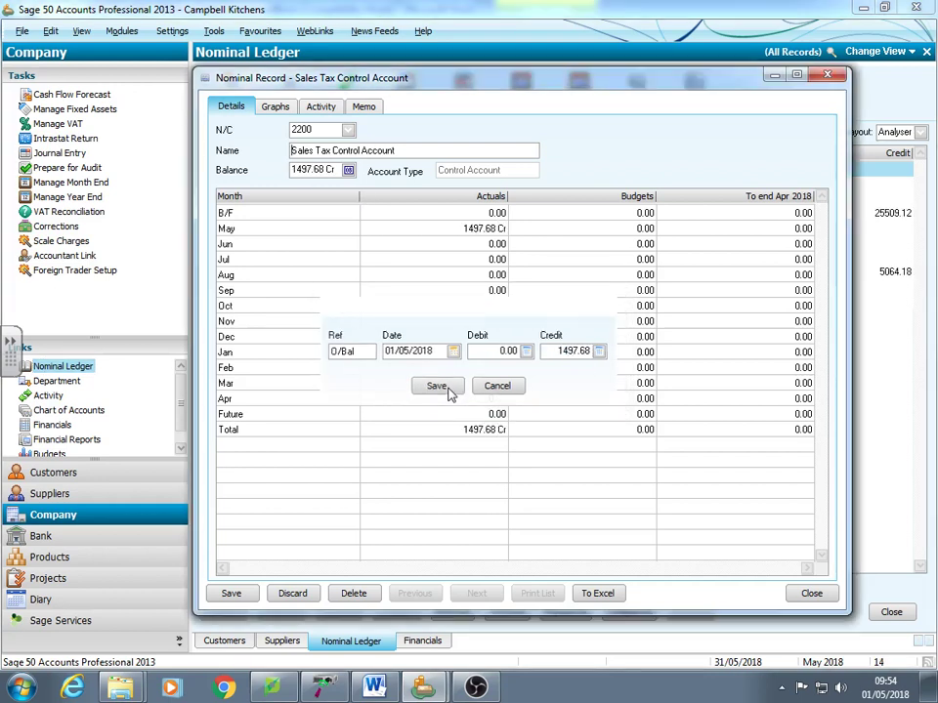
# Record a 909.23 debit opening balance dated 01/05/2018 on Purchase Tax Control (N/C 2201).
pyautogui.click(317, 127)
pyautogui.press('BackSpace')
pyautogui.write('1')
pyautogui.click(338, 147)
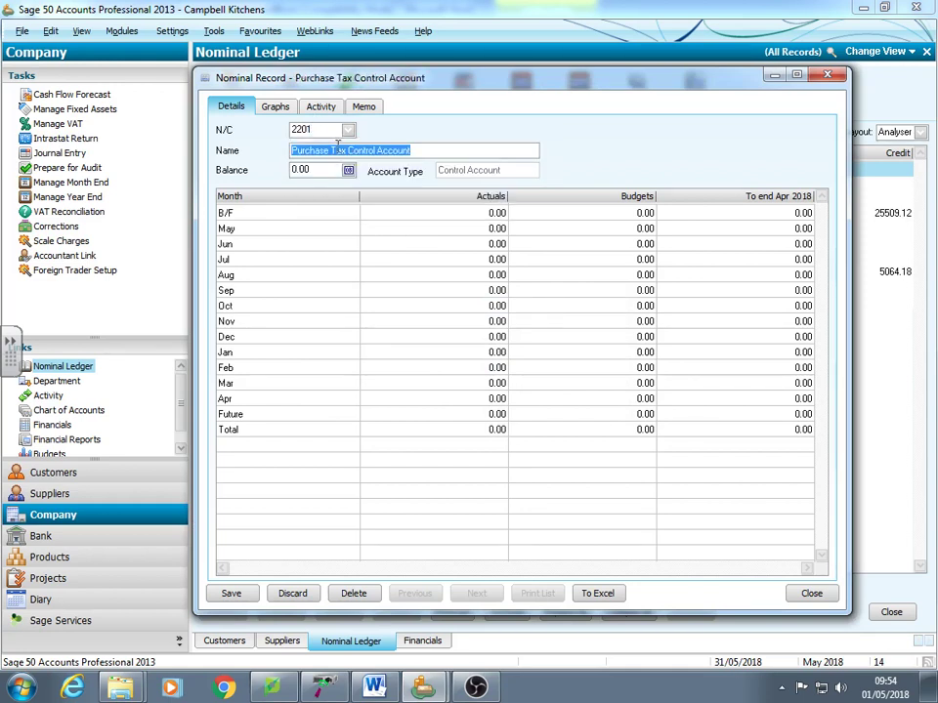
pyautogui.click(349, 130)
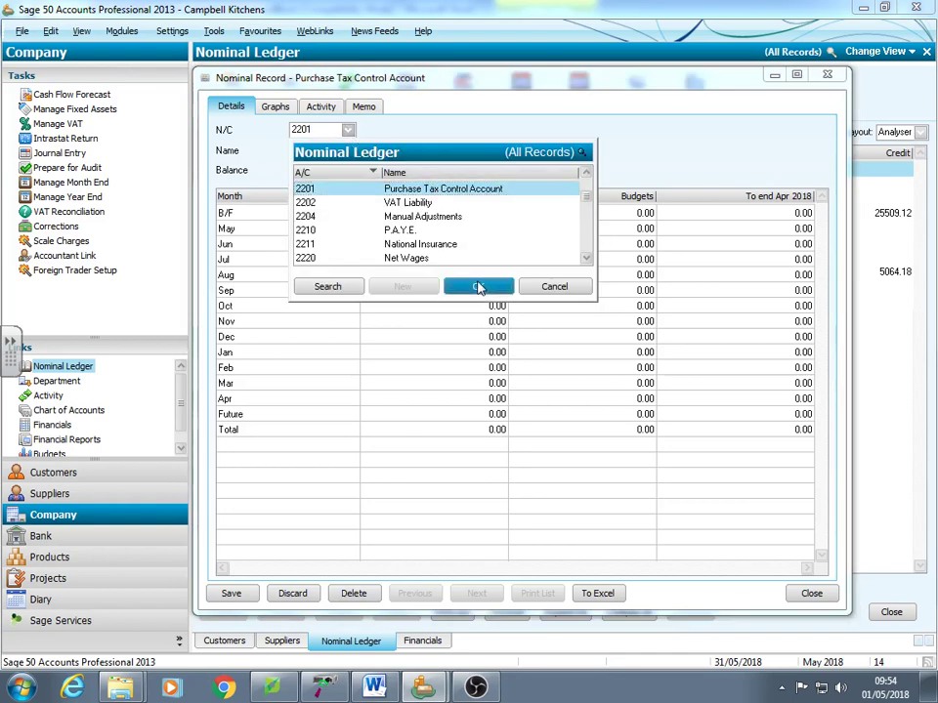
pyautogui.click(479, 288)
pyautogui.click(349, 170)
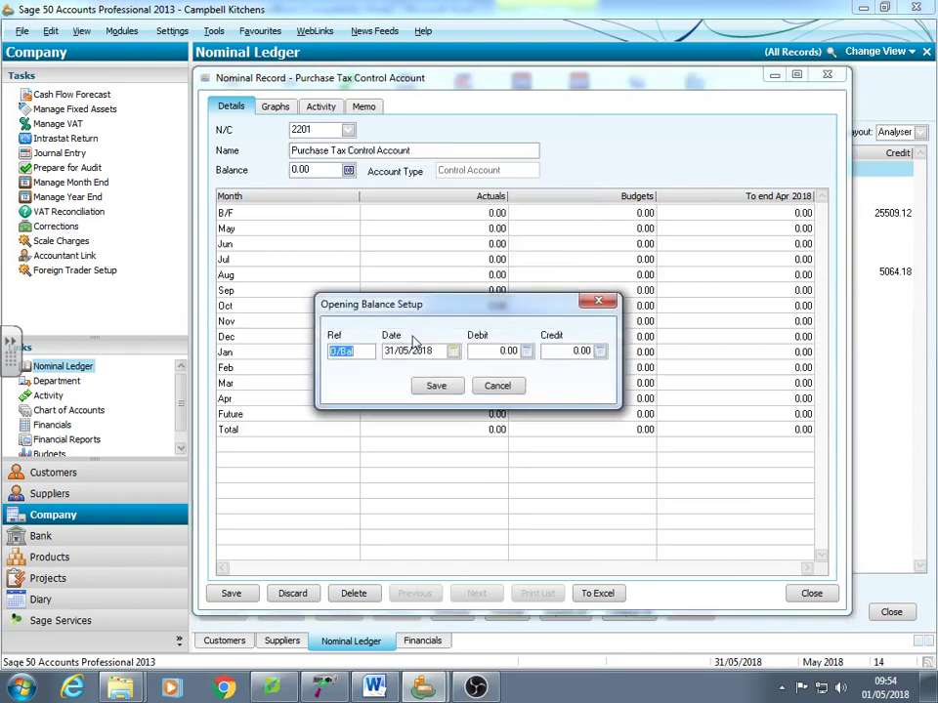
pyautogui.press('Tab')
pyautogui.write('01/05/2018')
pyautogui.press('Tab')
pyautogui.write('909.23')
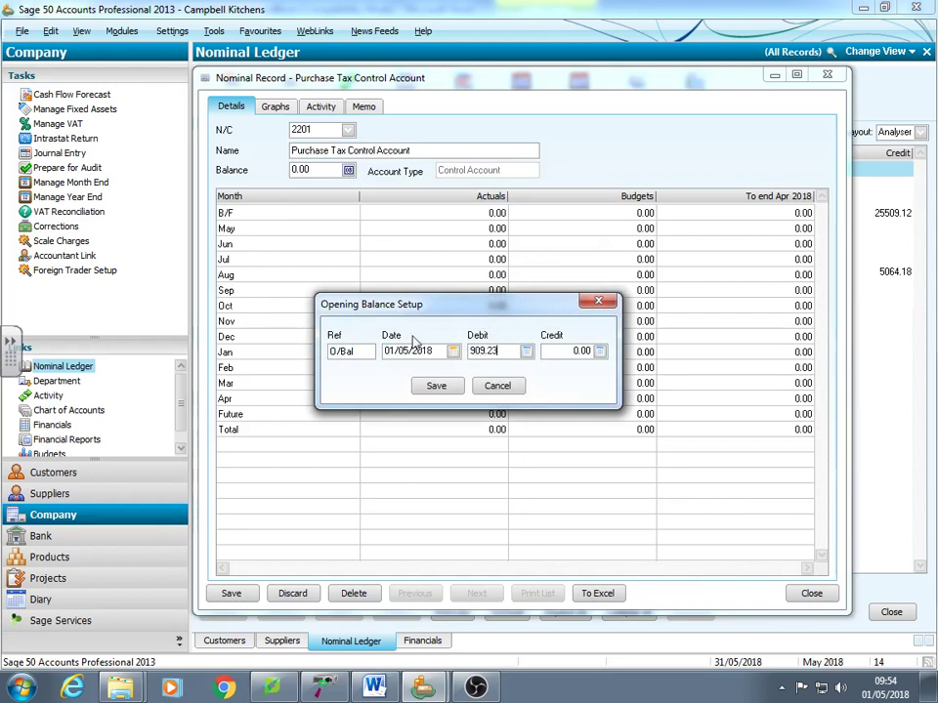
pyautogui.press('Tab')
pyautogui.click(440, 387)
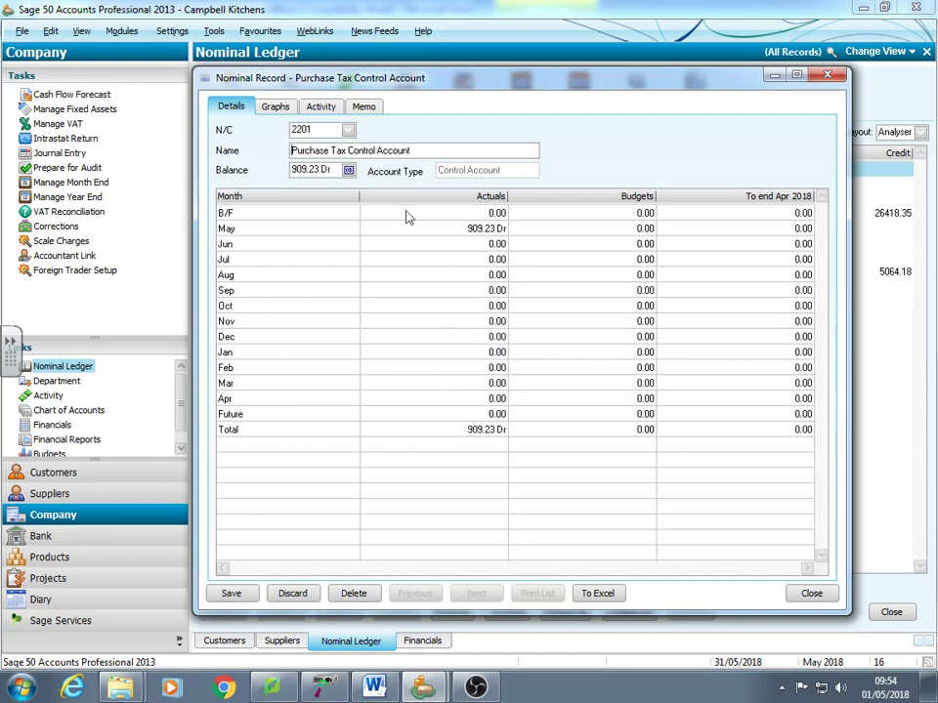
pyautogui.click(348, 130)
# Give the 3000 Capital account a 26416.85 credit opening balance dated 01/05/2018.
pyautogui.press('Escape')
pyautogui.write('3000')
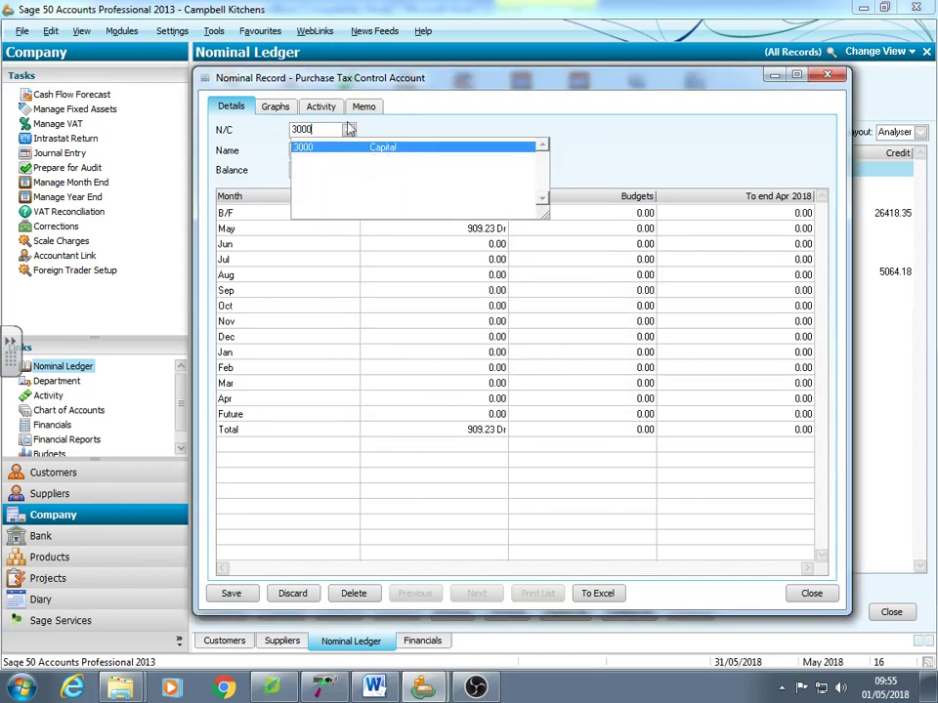
pyautogui.click(412, 148)
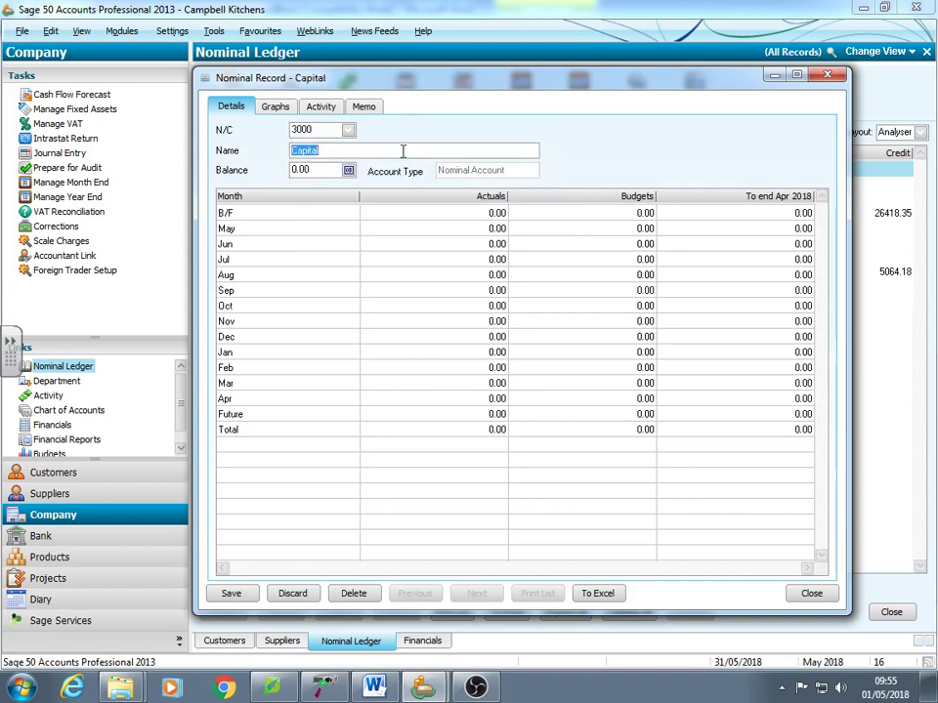
pyautogui.click(348, 170)
pyautogui.press('Tab')
pyautogui.write('01/05/')
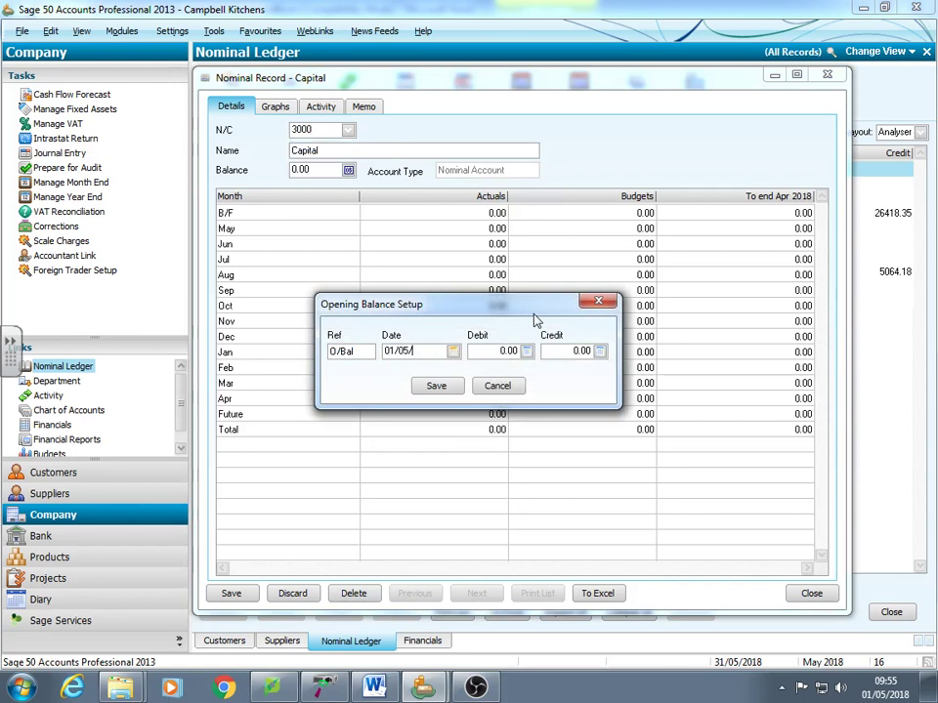
pyautogui.write('2018')
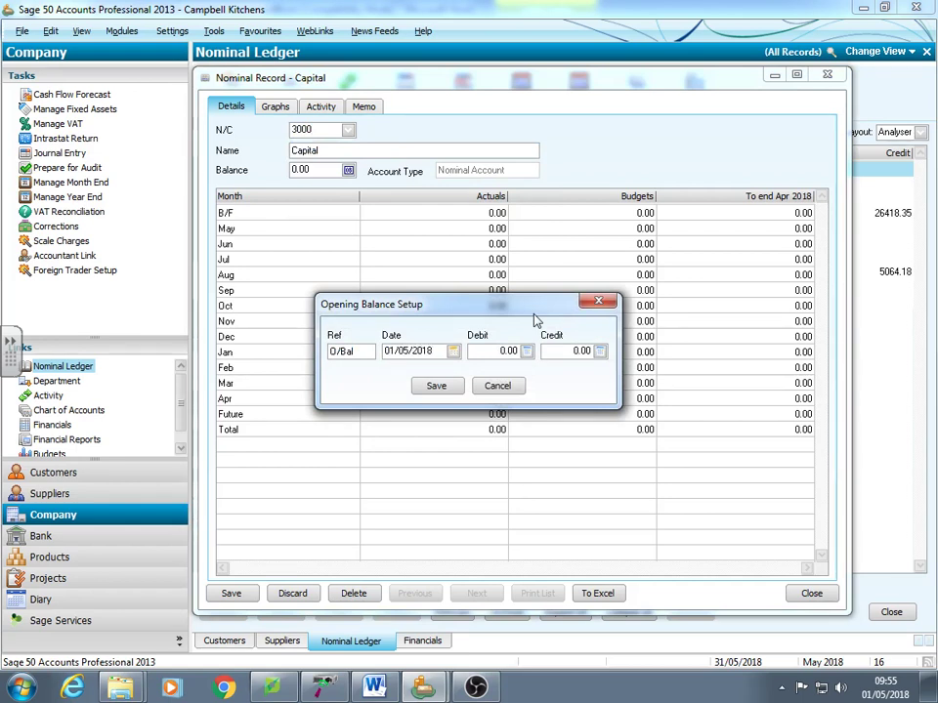
pyautogui.press('Tab')
pyautogui.press('Tab')
pyautogui.write('26416.85')
pyautogui.click(453, 393)
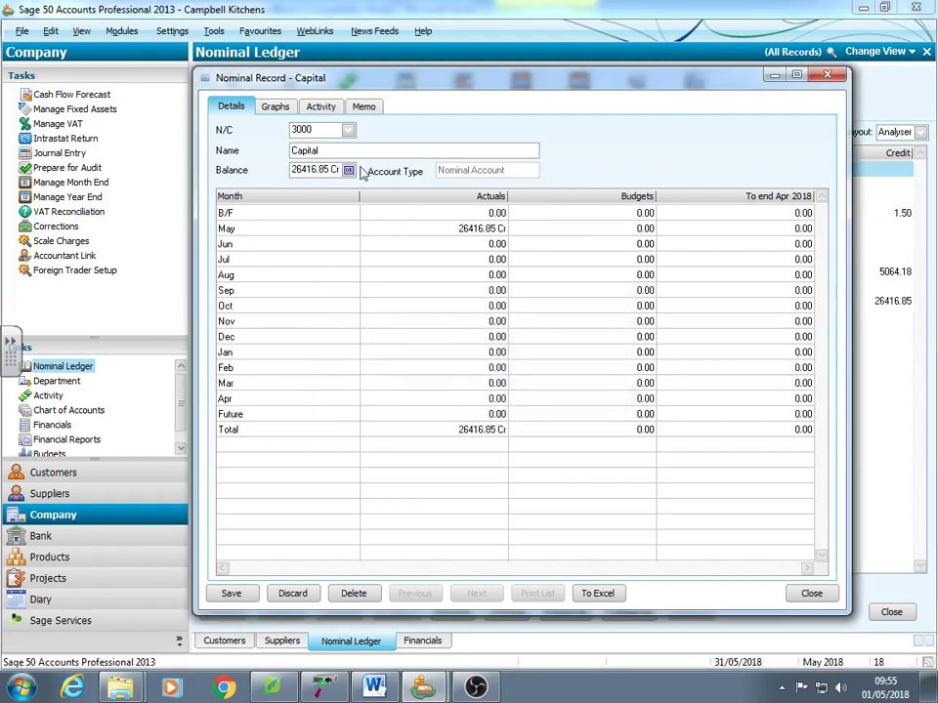
# Give the 3050 Drawings account a 350.00 debit opening balance dated 01/05/2018.
pyautogui.click(348, 130)
pyautogui.click(398, 217)
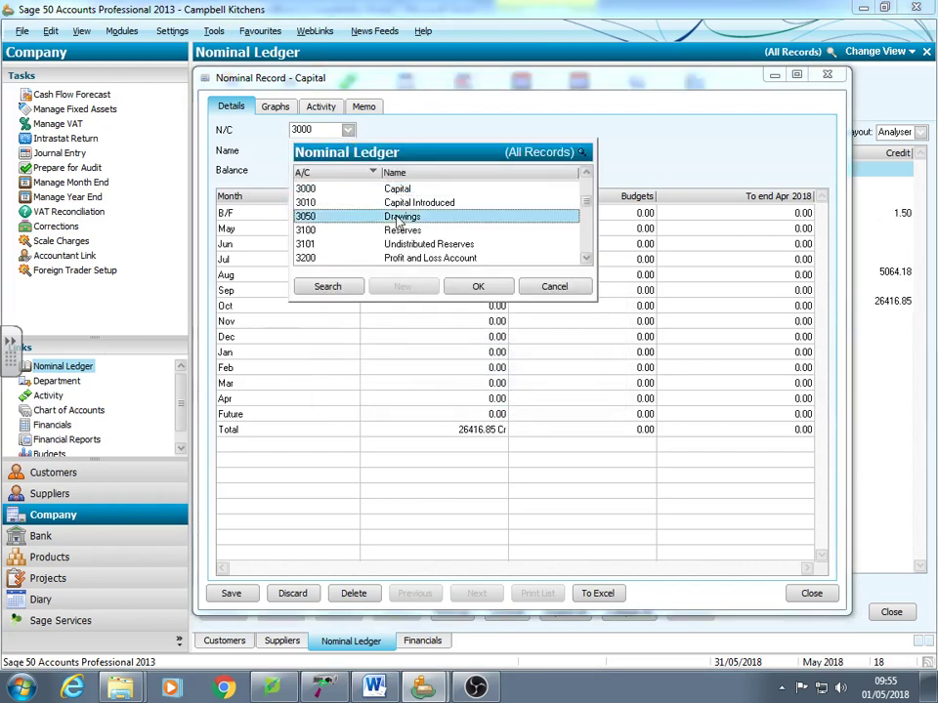
pyautogui.click(478, 287)
pyautogui.press('Tab')
pyautogui.click(348, 171)
pyautogui.press('Tab')
pyautogui.write('010')
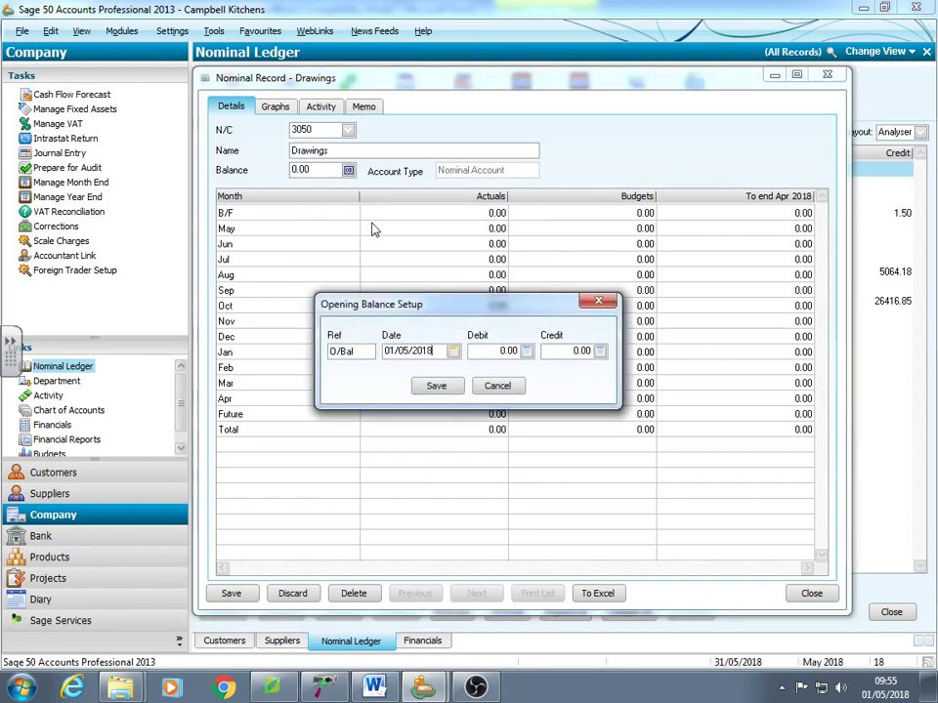
pyautogui.press('Tab')
pyautogui.write('350')
pyautogui.press('Tab')
pyautogui.click(435, 386)
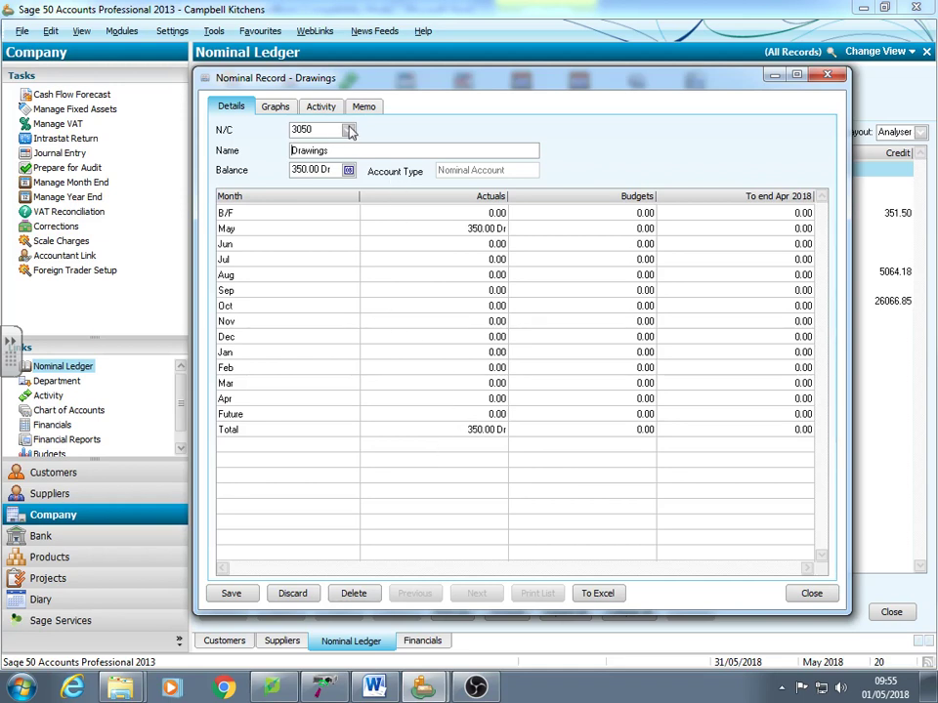
pyautogui.click(293, 130)
# Rename nominal account 4000 from Sales Type A to Sales - Kitchen Furniture and save it.
pyautogui.write('4000')
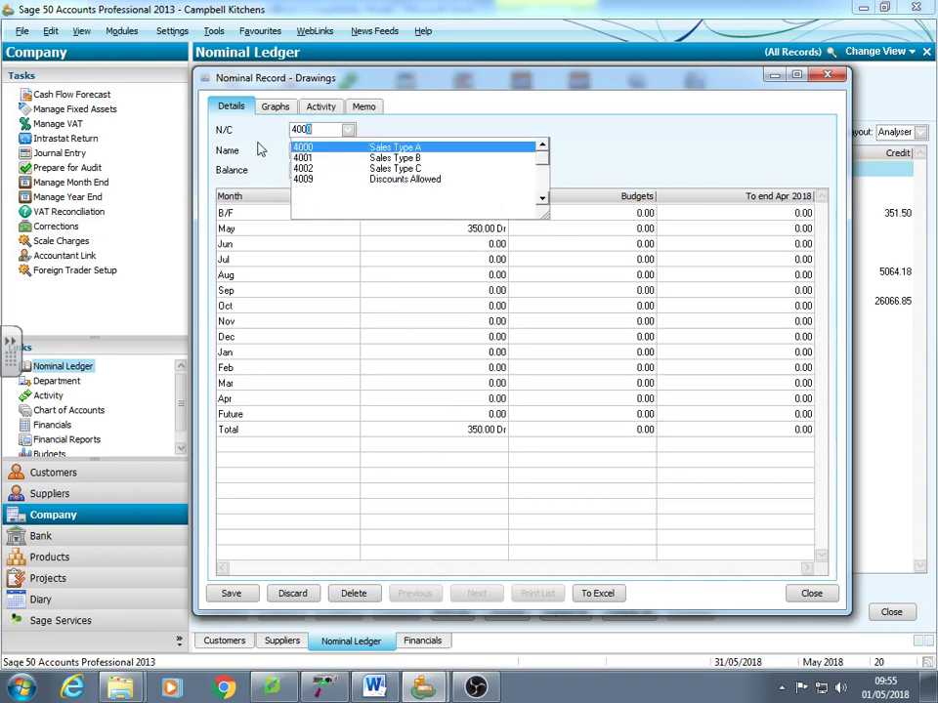
pyautogui.click(415, 148)
pyautogui.click(348, 170)
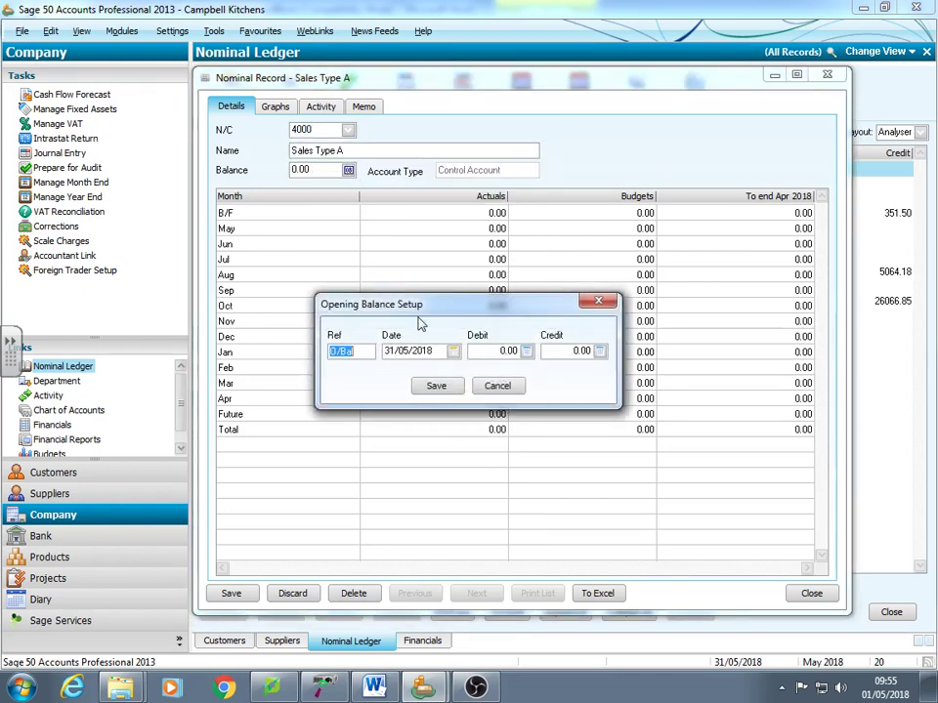
pyautogui.click(499, 388)
pyautogui.click(357, 150)
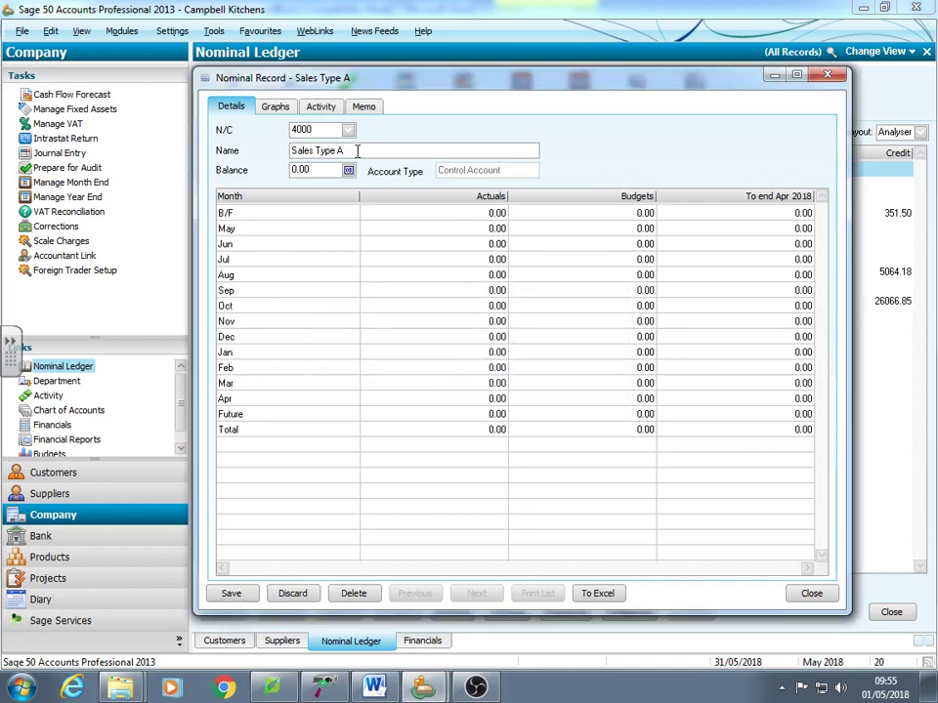
pyautogui.press('BackSpace')
pyautogui.press('BackSpace')
pyautogui.press('BackSpace')
pyautogui.press('BackSpace')
pyautogui.press('BackSpace')
pyautogui.press('BackSpace')
pyautogui.write('- KITCHE')
pyautogui.press('BackSpace')
pyautogui.press('BackSpace')
pyautogui.press('BackSpace')
pyautogui.write('tchen Furniture')
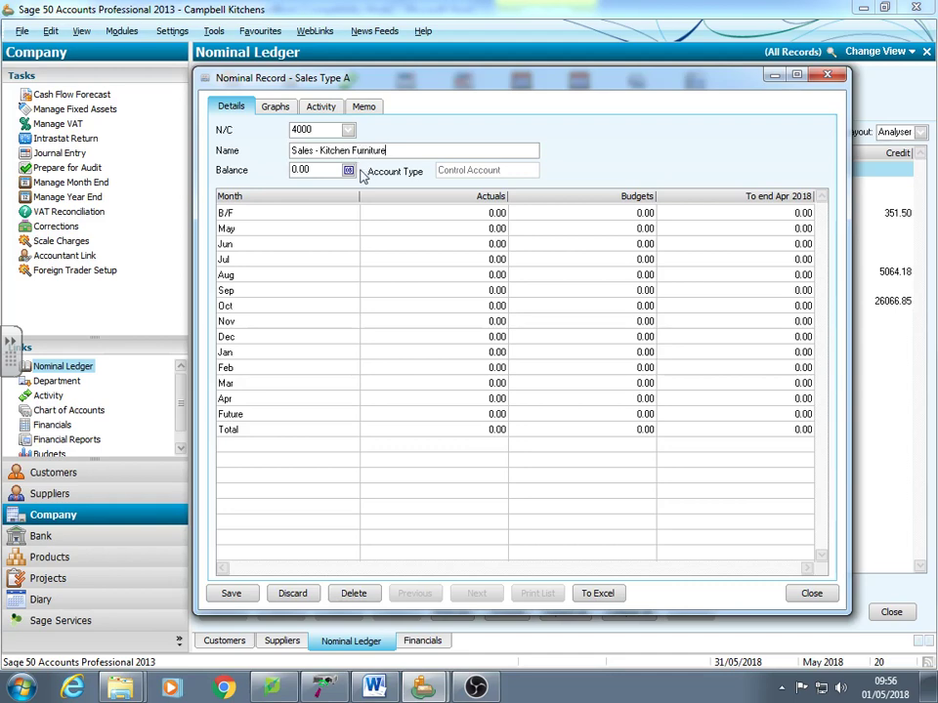
pyautogui.click(347, 170)
pyautogui.click(537, 397)
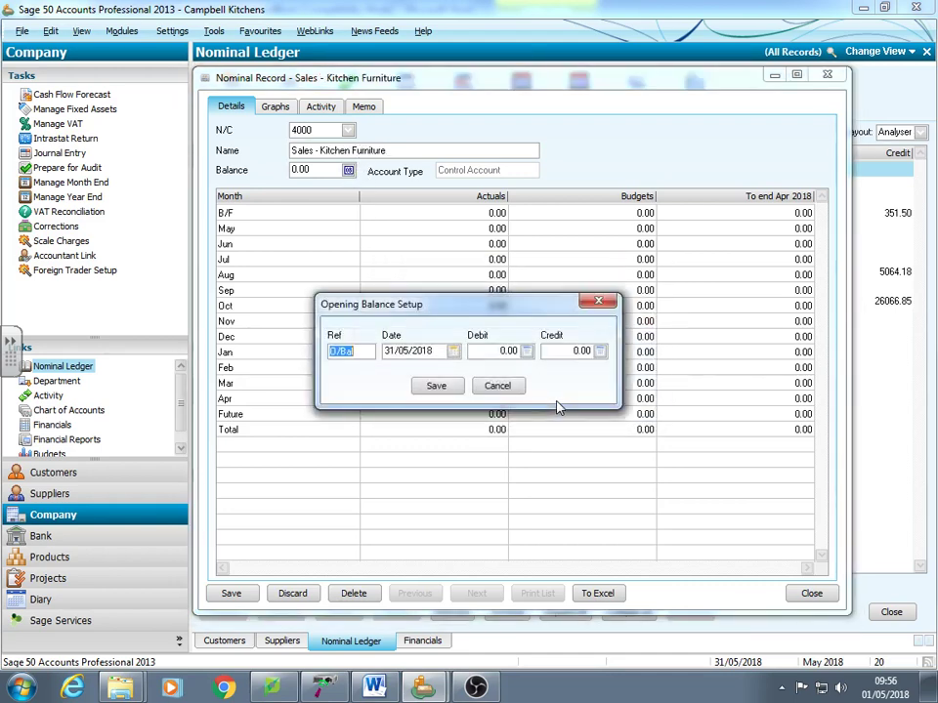
# Enter a 456.20 credit opening balance dated 01/05/2018 for Sales - Kitchen Furniture.
pyautogui.press('Tab')
pyautogui.write('01/05/2018')
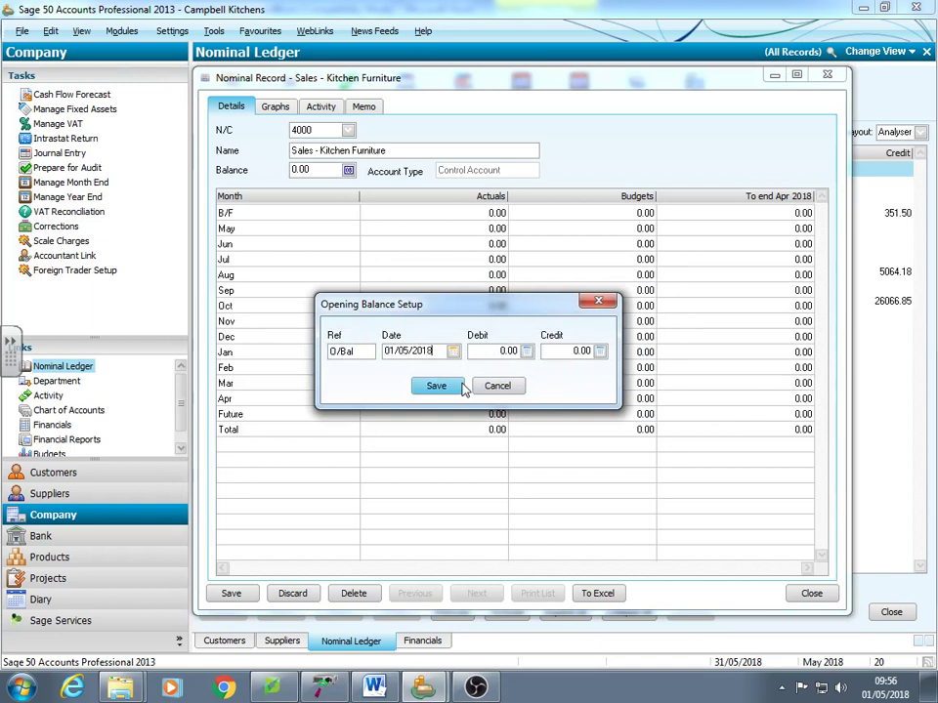
pyautogui.press('Tab')
pyautogui.press('Tab')
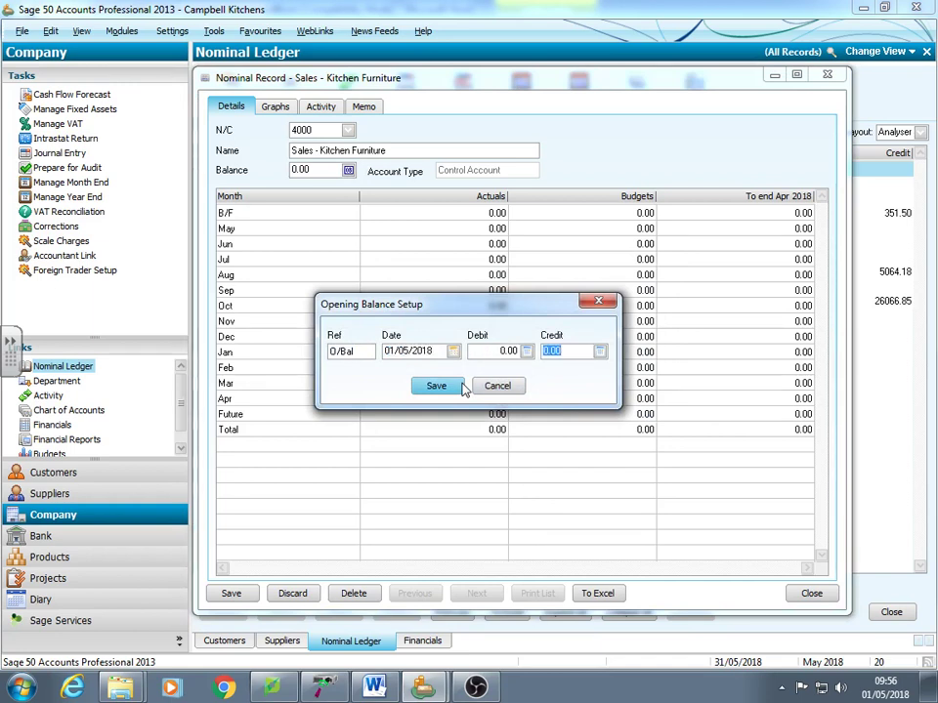
pyautogui.write('56')
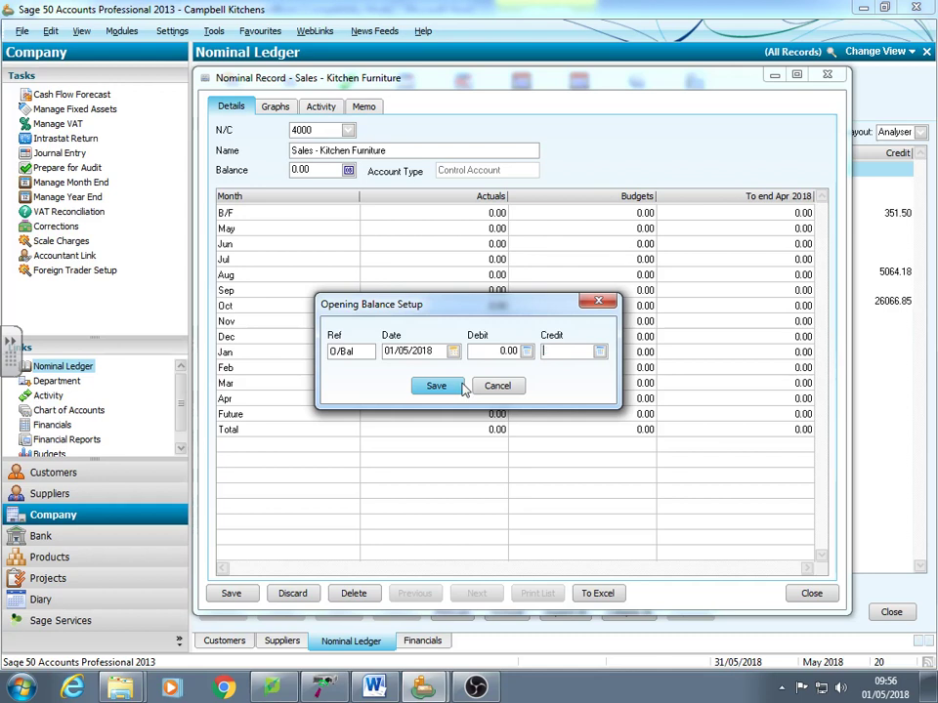
pyautogui.write('456.20')
pyautogui.click(450, 385)
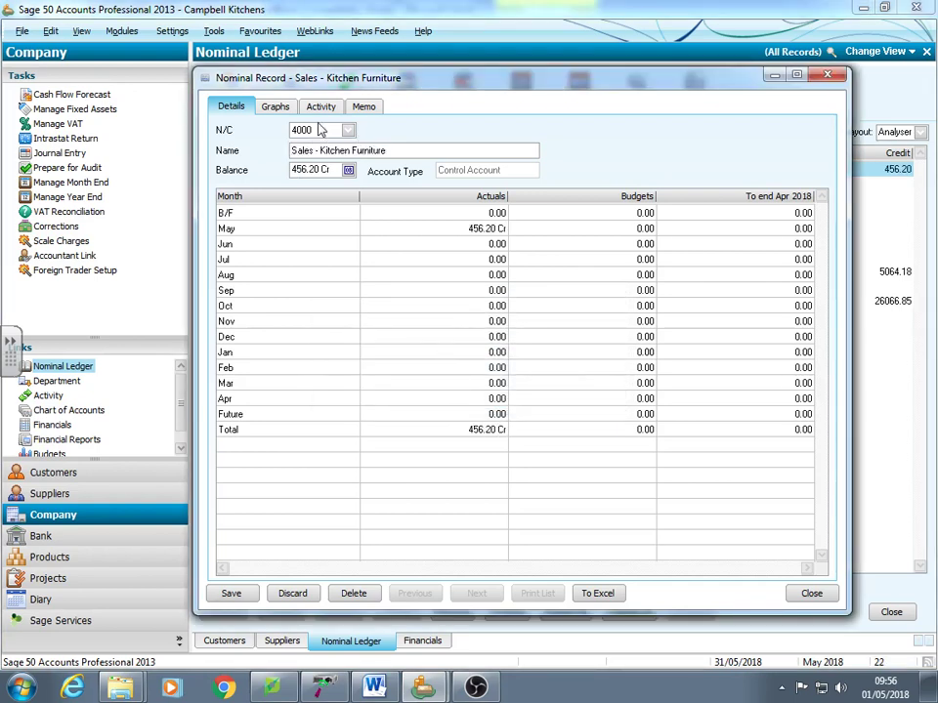
# Load account 4001 and rename it from Sales Type B to Sales - Kitchen equipment.
pyautogui.click(314, 131)
pyautogui.press('BackSpace')
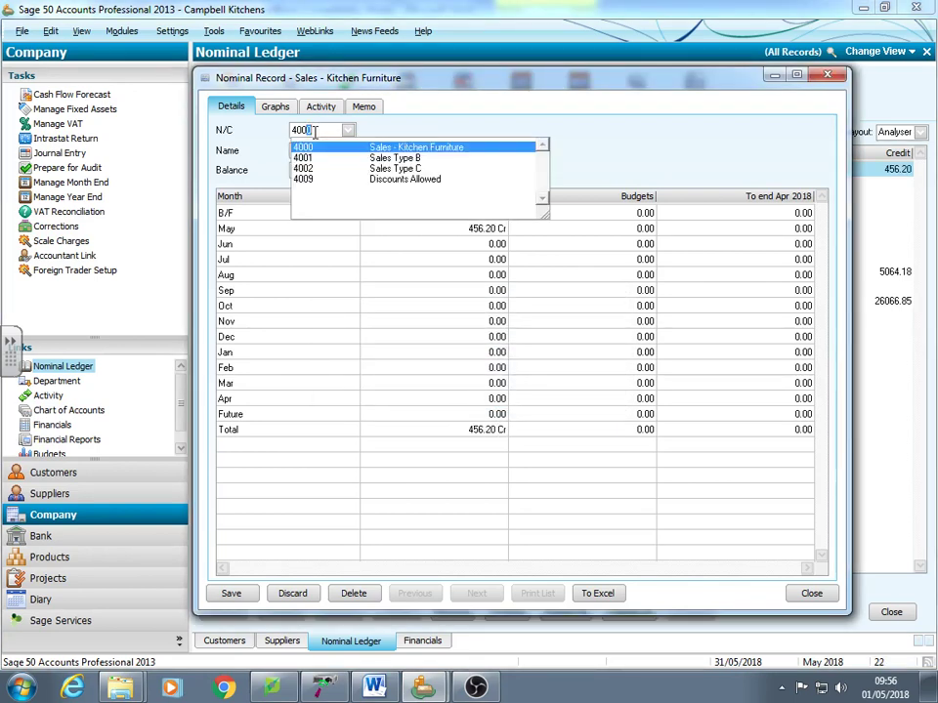
pyautogui.write('1')
pyautogui.click(405, 148)
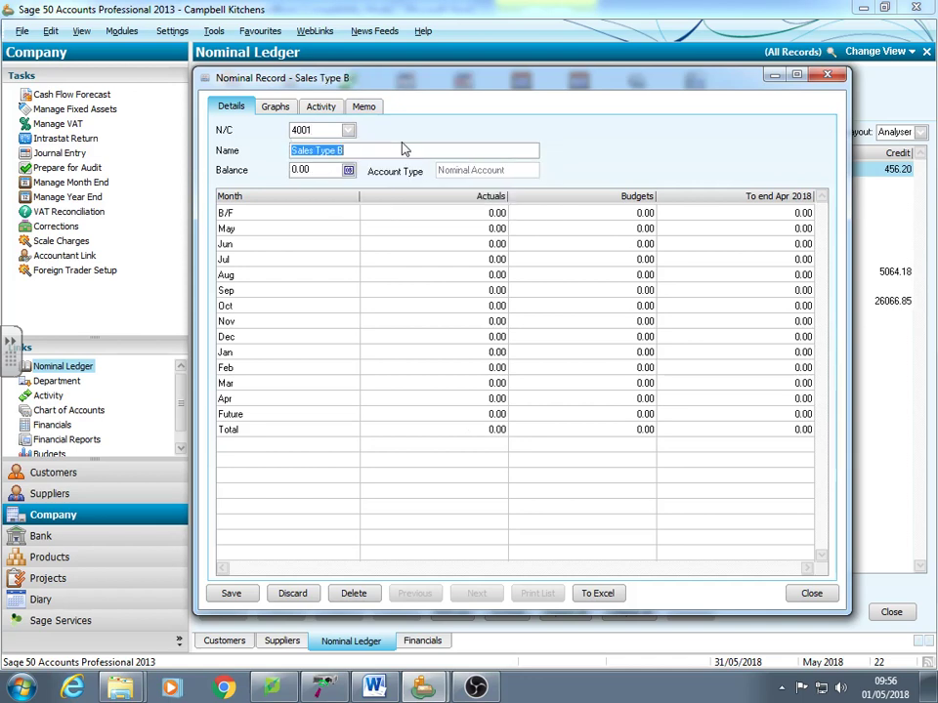
pyautogui.write('Sa')
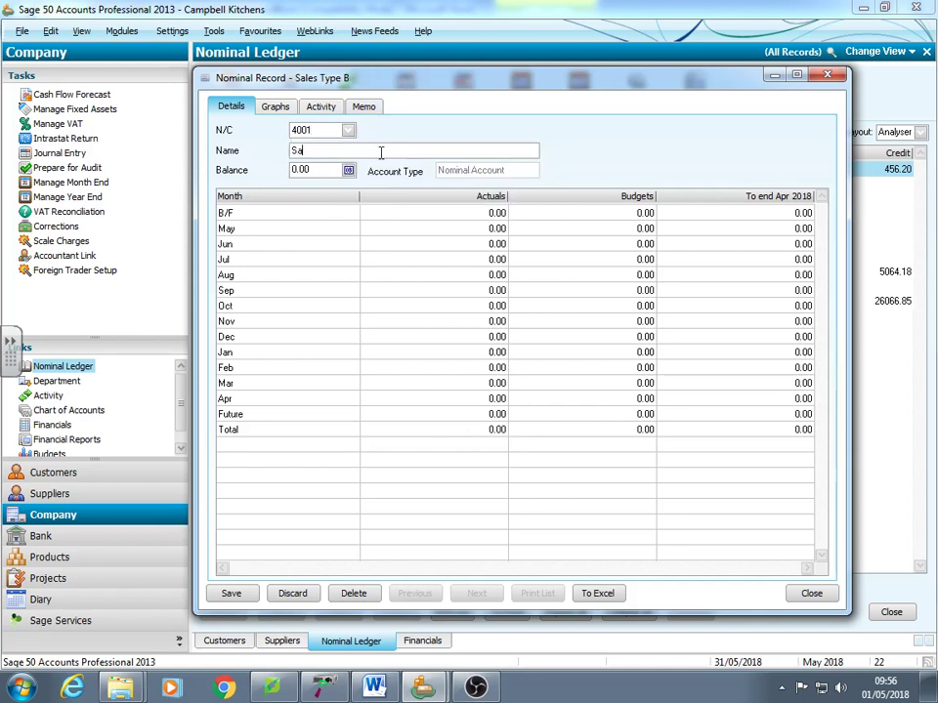
pyautogui.write('les - Kitchen equipment')
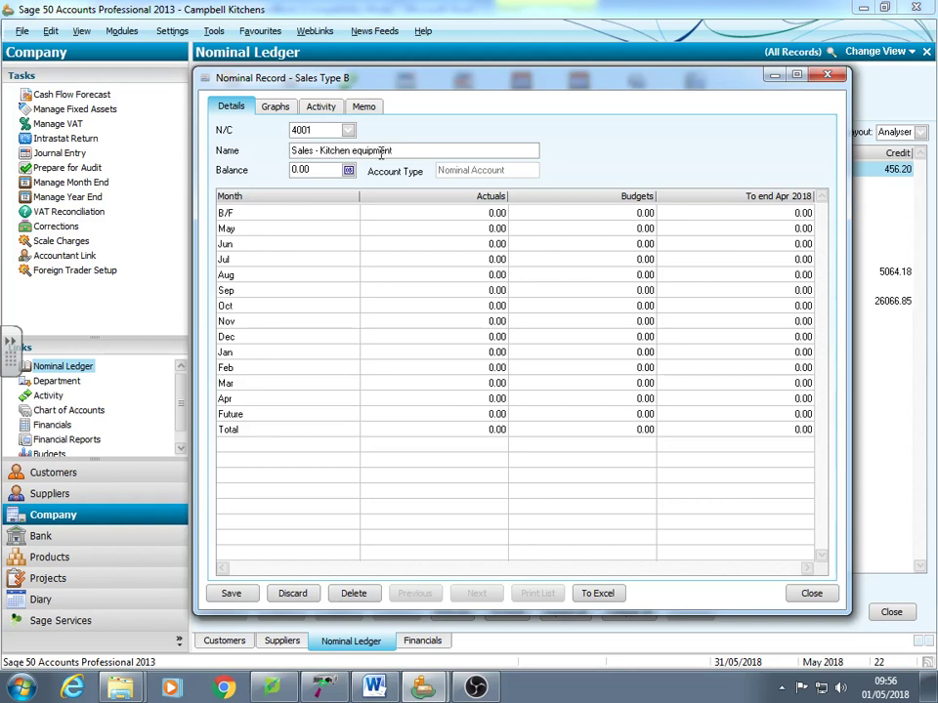
pyautogui.click(348, 170)
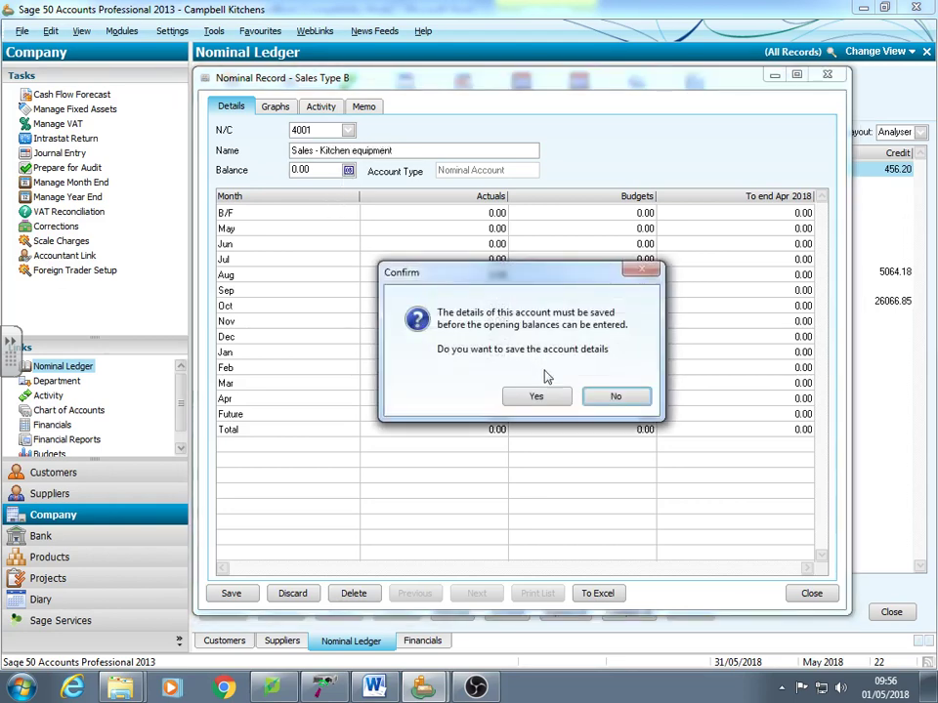
pyautogui.click(537, 397)
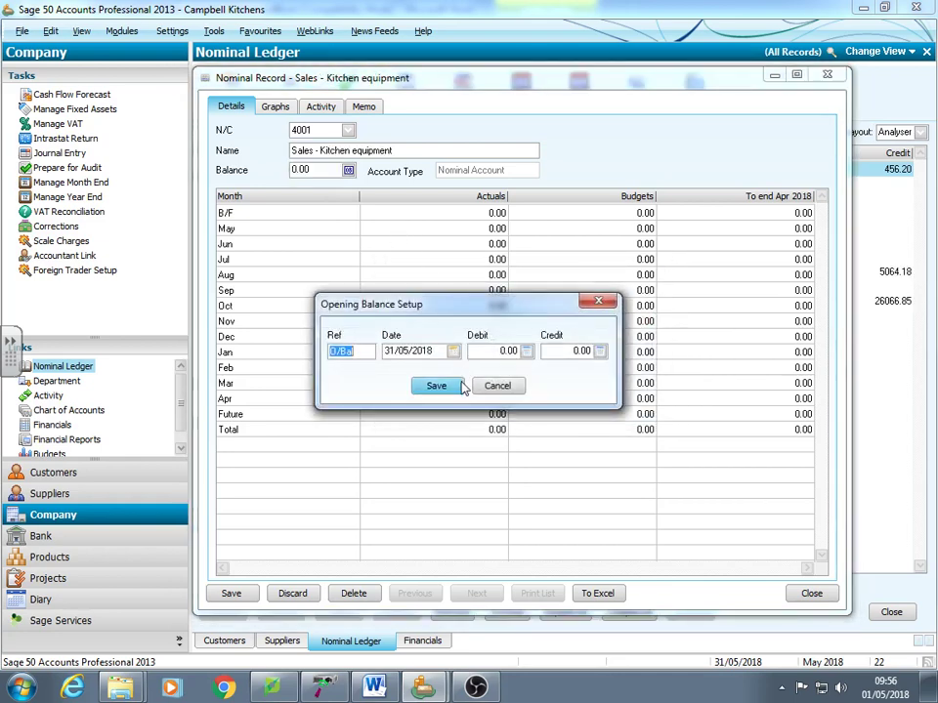
# Enter a 119.30 credit opening balance dated 01/05/2018 and save it.
pyautogui.press('Tab')
pyautogui.write('0105')
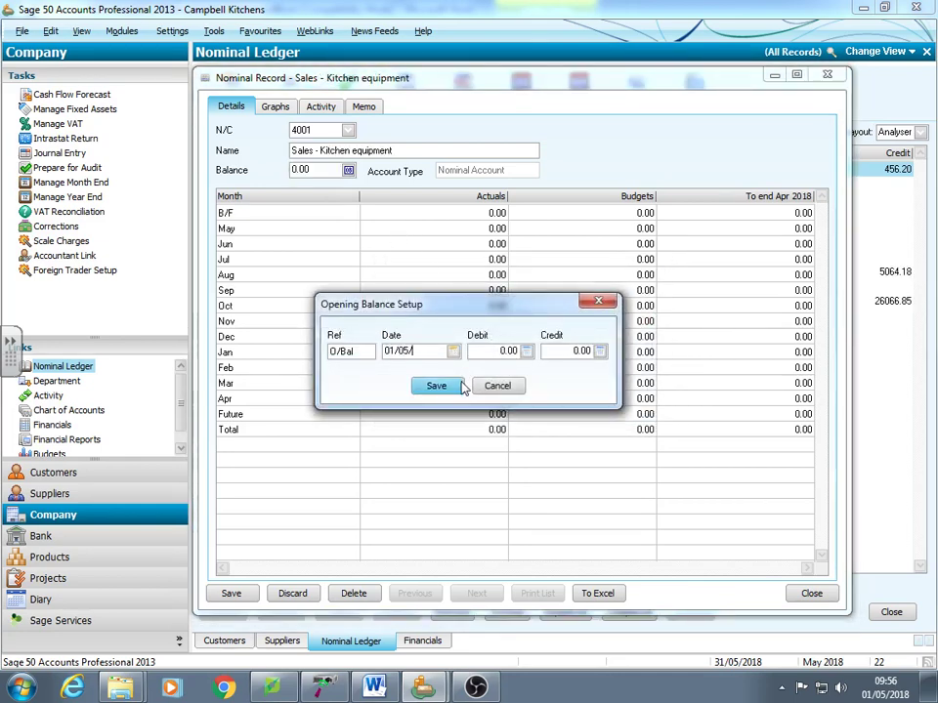
pyautogui.press('Tab')
pyautogui.press('Tab')
pyautogui.write('119.30')
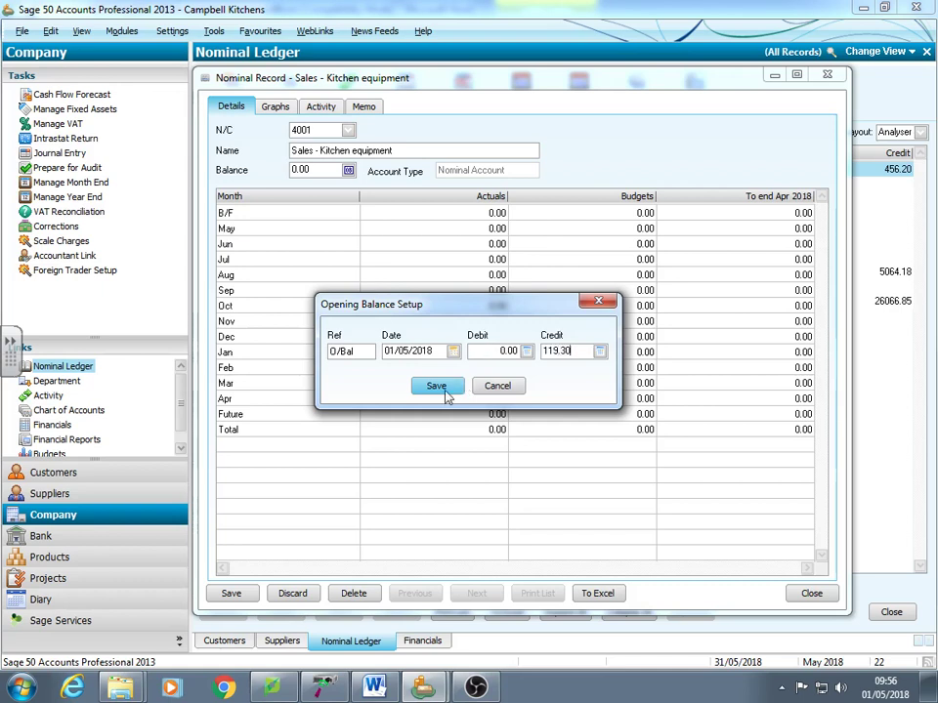
pyautogui.click(445, 390)
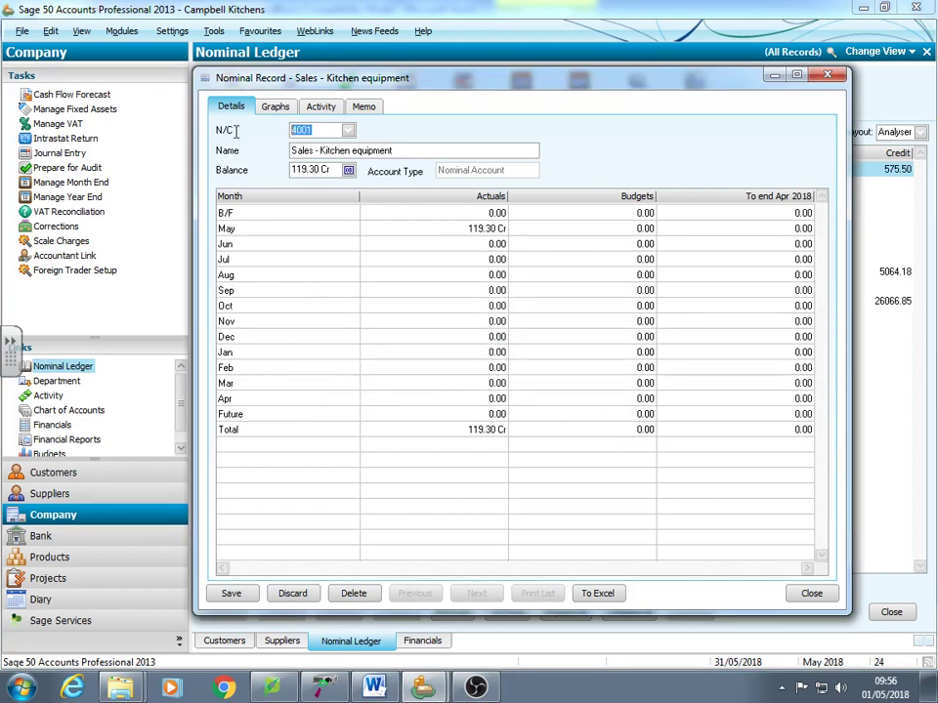
# Load nominal account 5000 and rename it to Goods for resale.
pyautogui.write('5000')
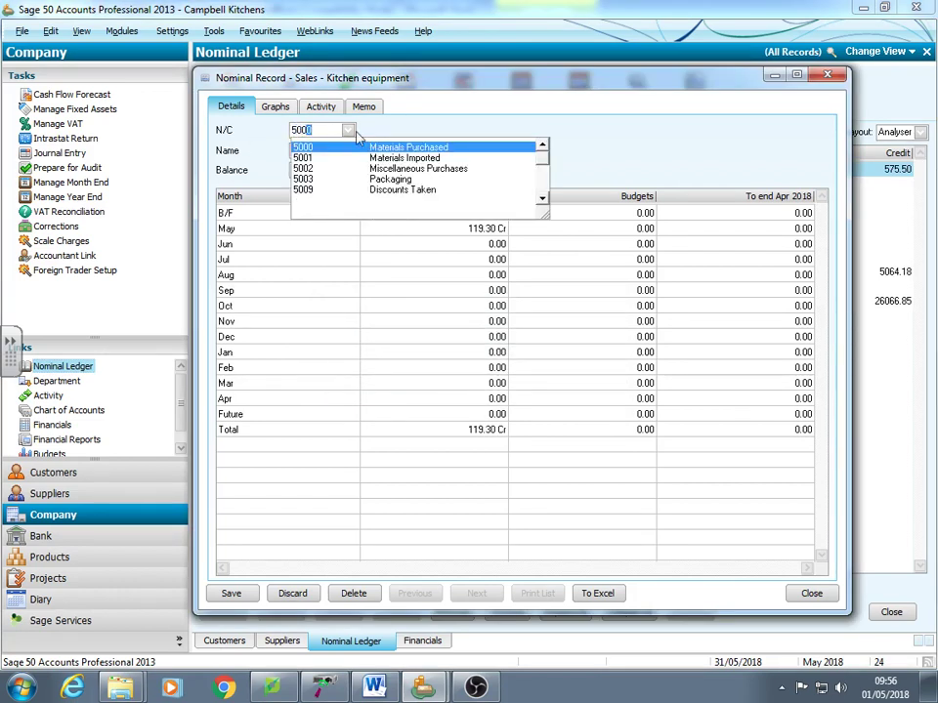
pyautogui.click(360, 146)
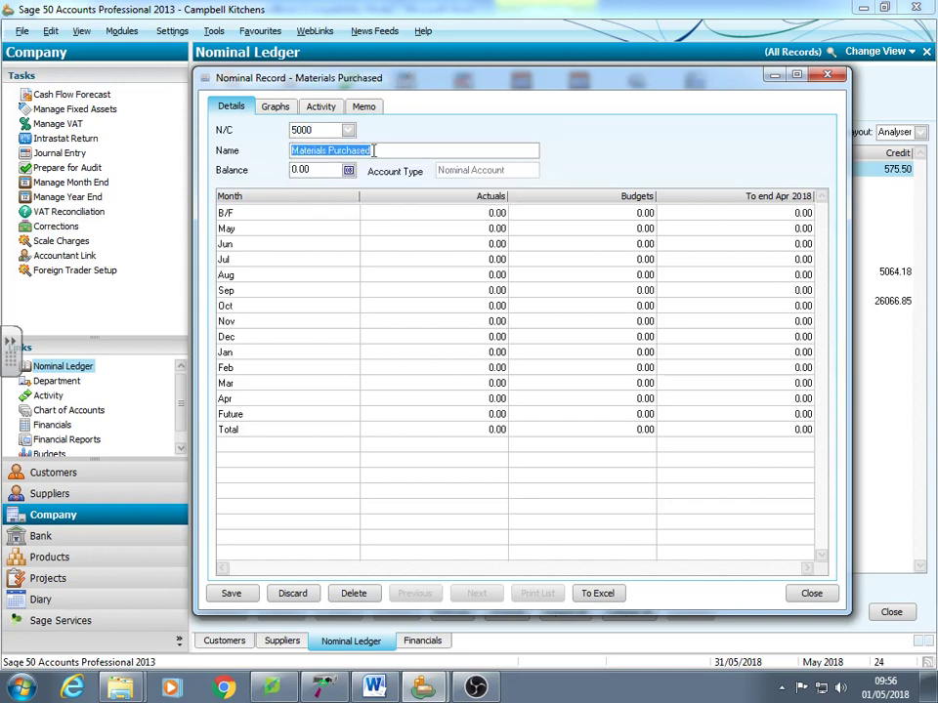
pyautogui.write('Good')
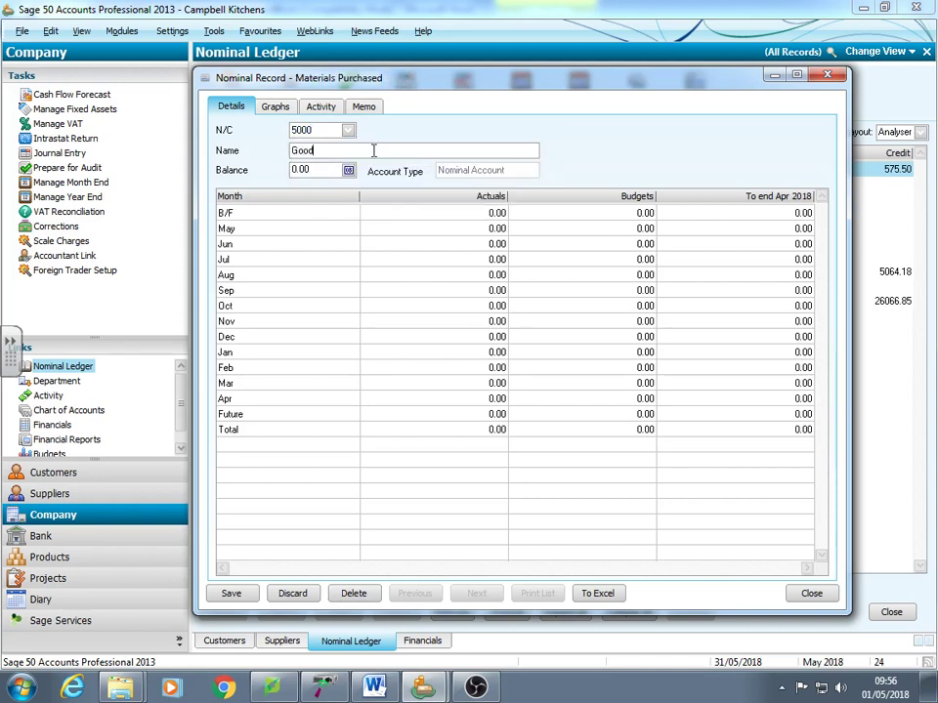
pyautogui.write('s for resale')
pyautogui.click(348, 170)
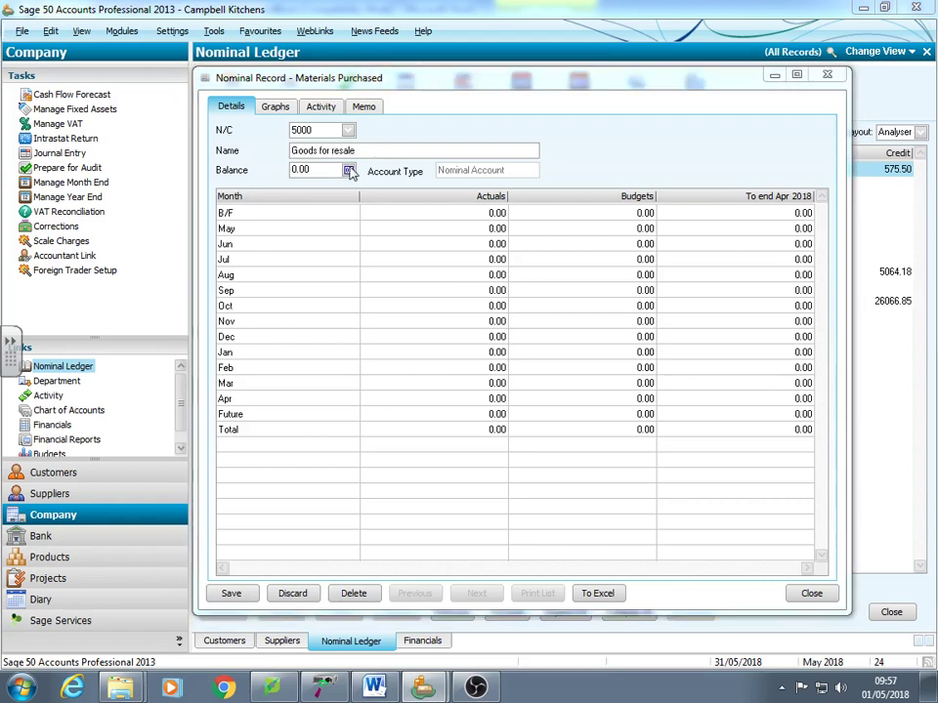
pyautogui.click(537, 395)
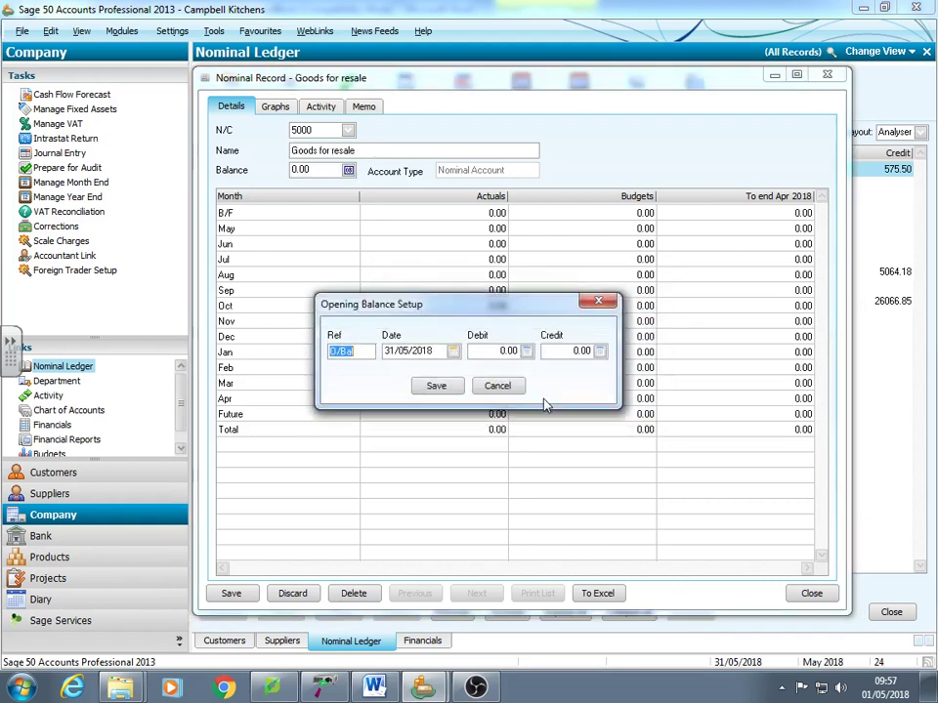
# Enter a 224.00 debit opening balance dated 01/05/2018 for Goods for resale.
pyautogui.press('Tab')
pyautogui.write('01/05/')
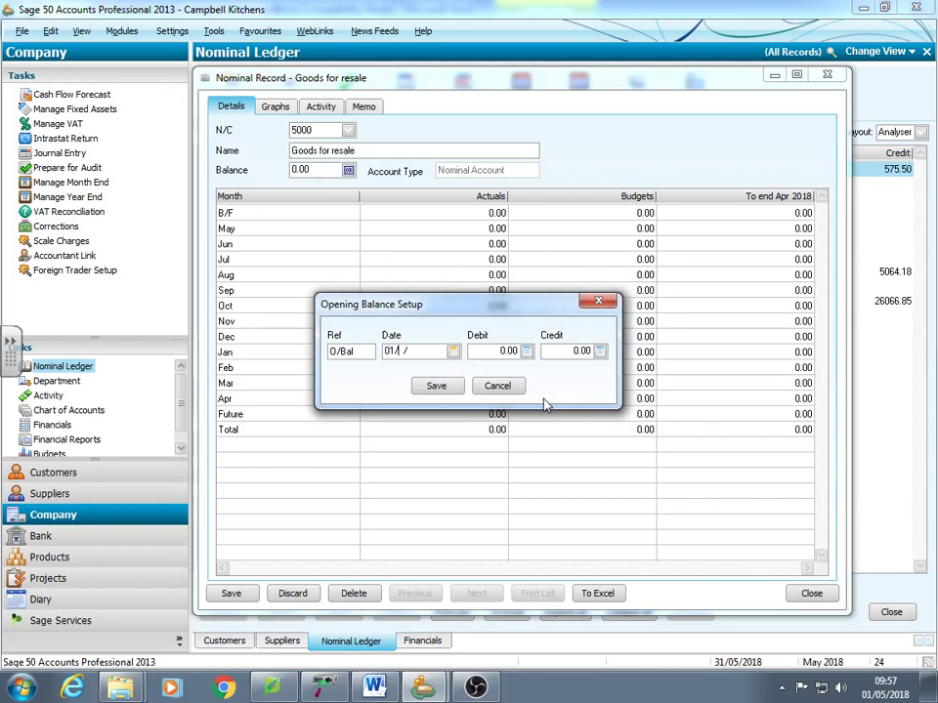
pyautogui.write('2018')
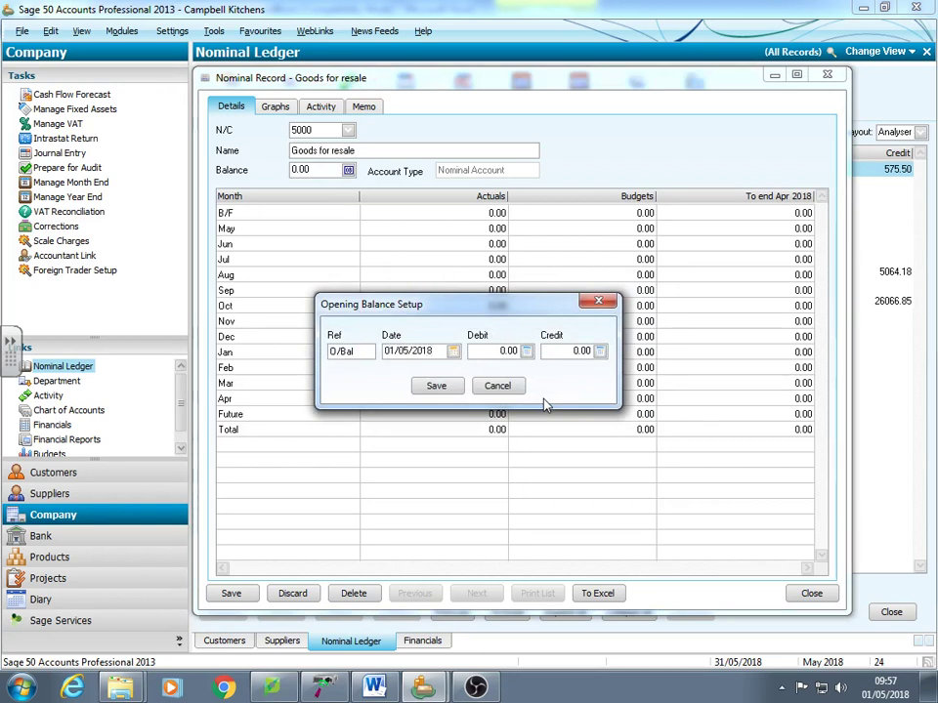
pyautogui.press('Tab')
pyautogui.write('224')
pyautogui.press('Tab')
pyautogui.click(437, 386)
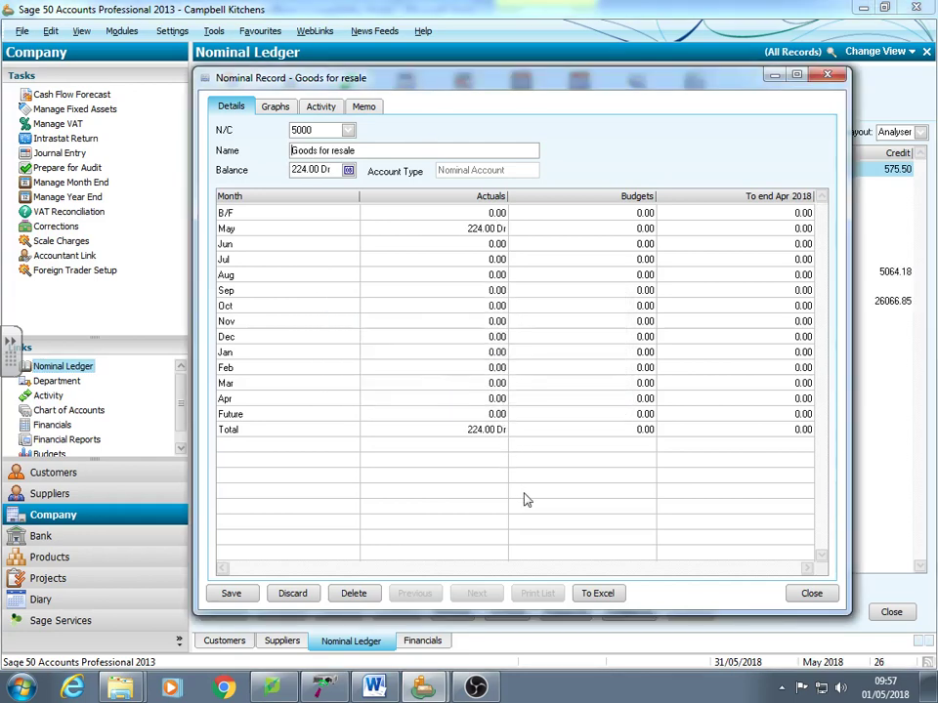
# Preview the trial balance to April 2019 from Financials, confirming 32,056.53 on both sides.
pyautogui.click(810, 594)
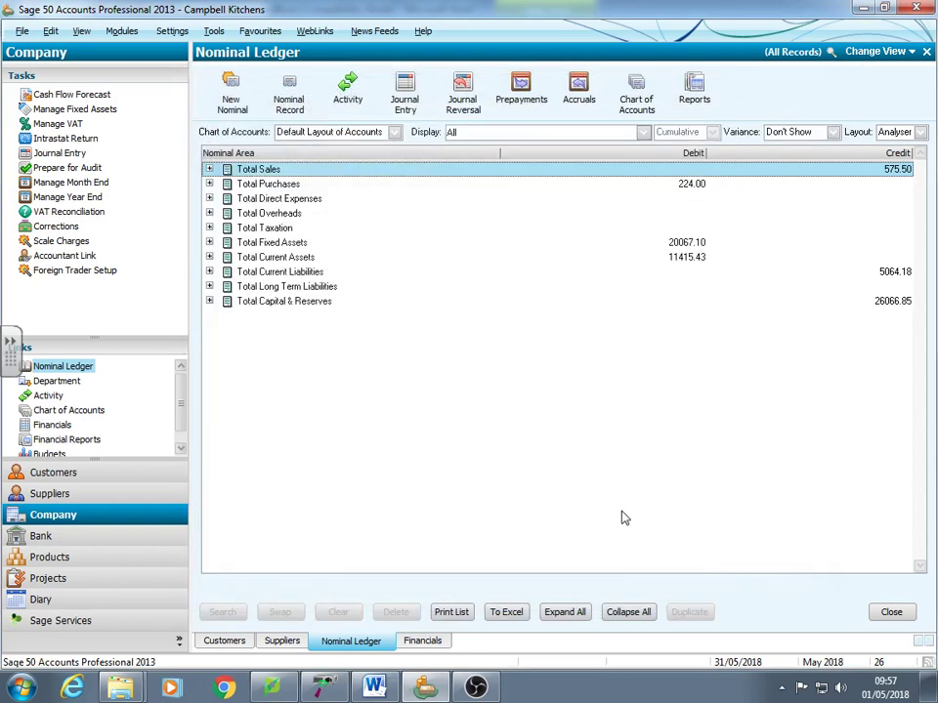
pyautogui.click(54, 426)
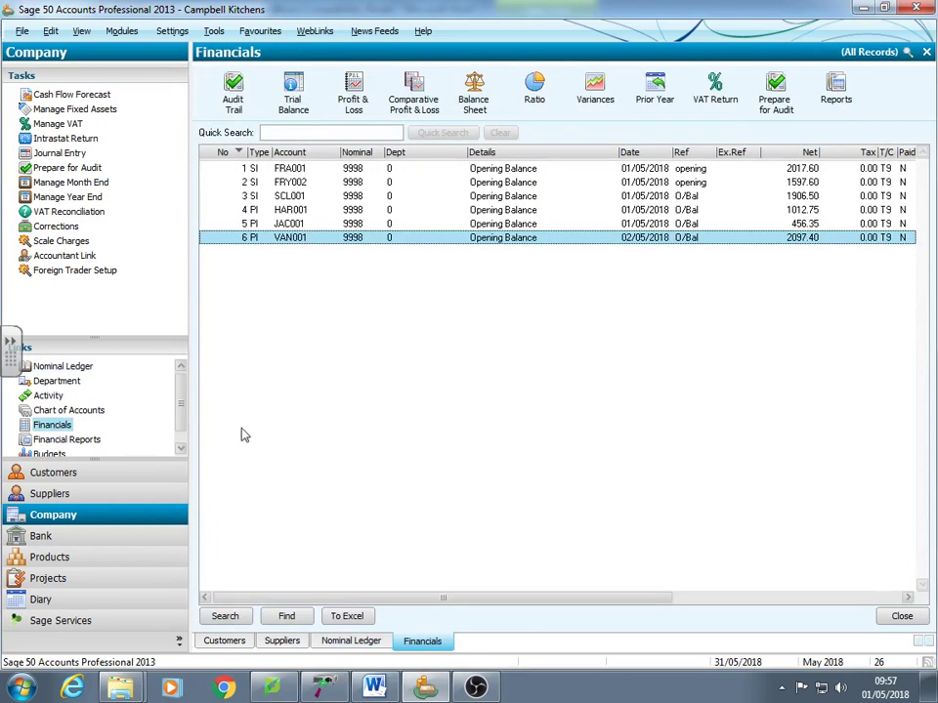
pyautogui.click(295, 95)
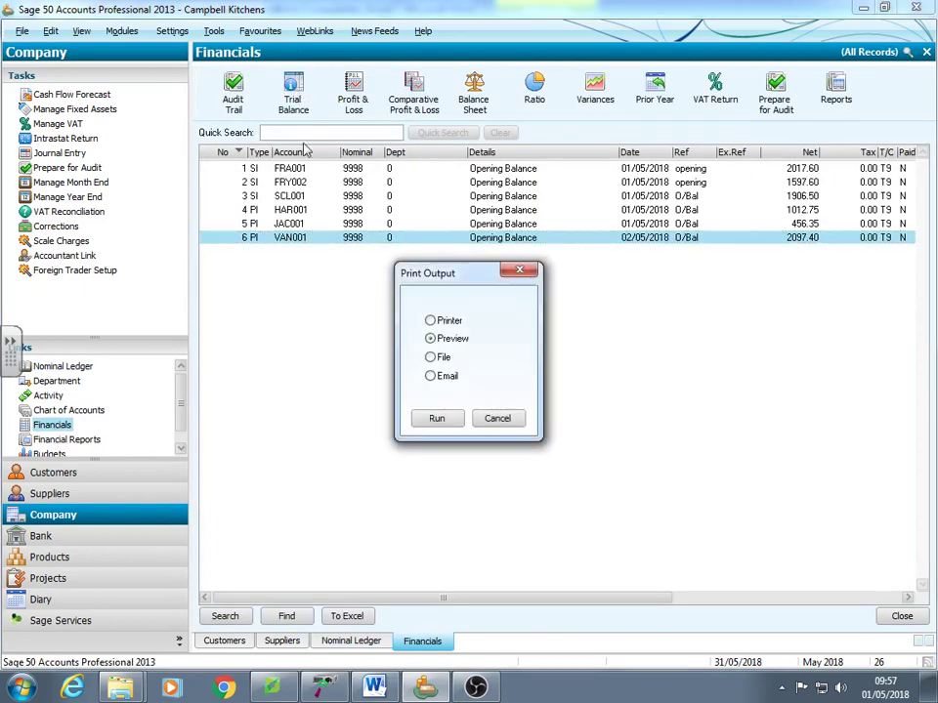
pyautogui.click(453, 421)
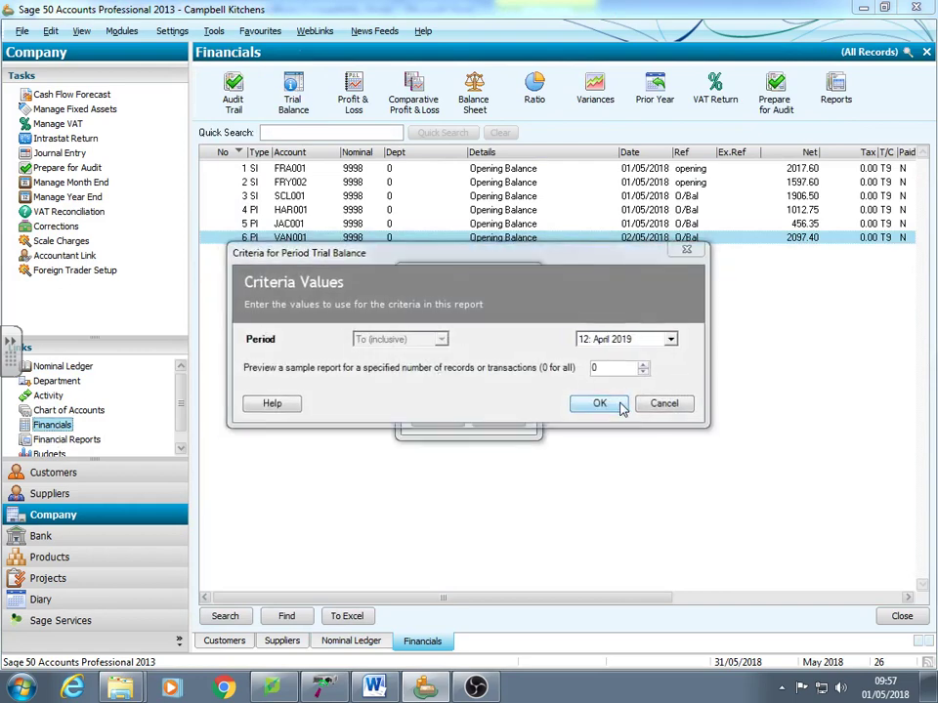
pyautogui.click(599, 402)
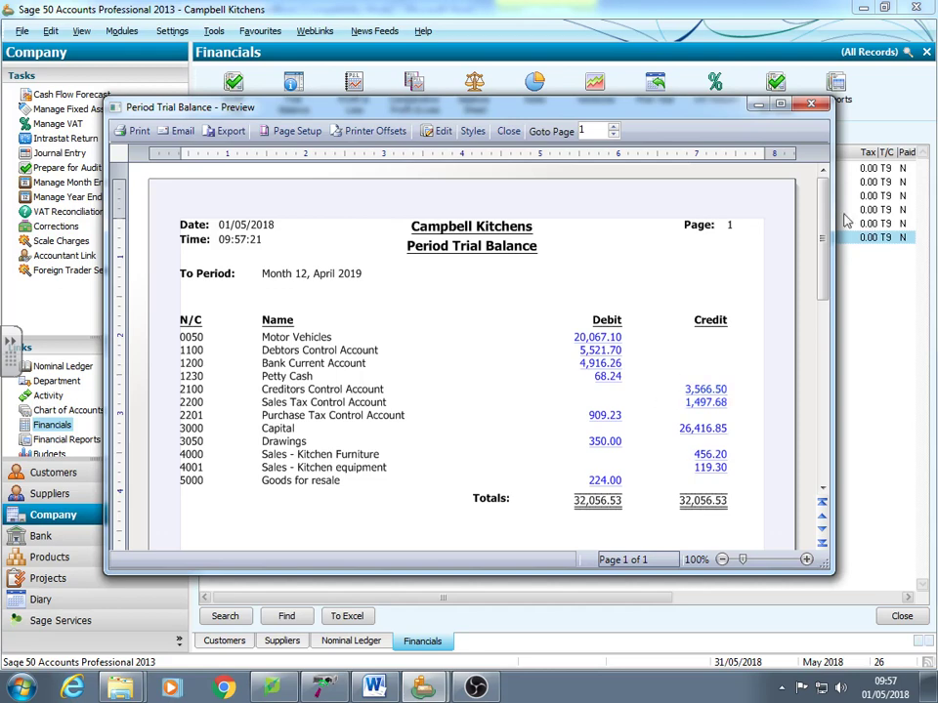
pyautogui.click(812, 103)
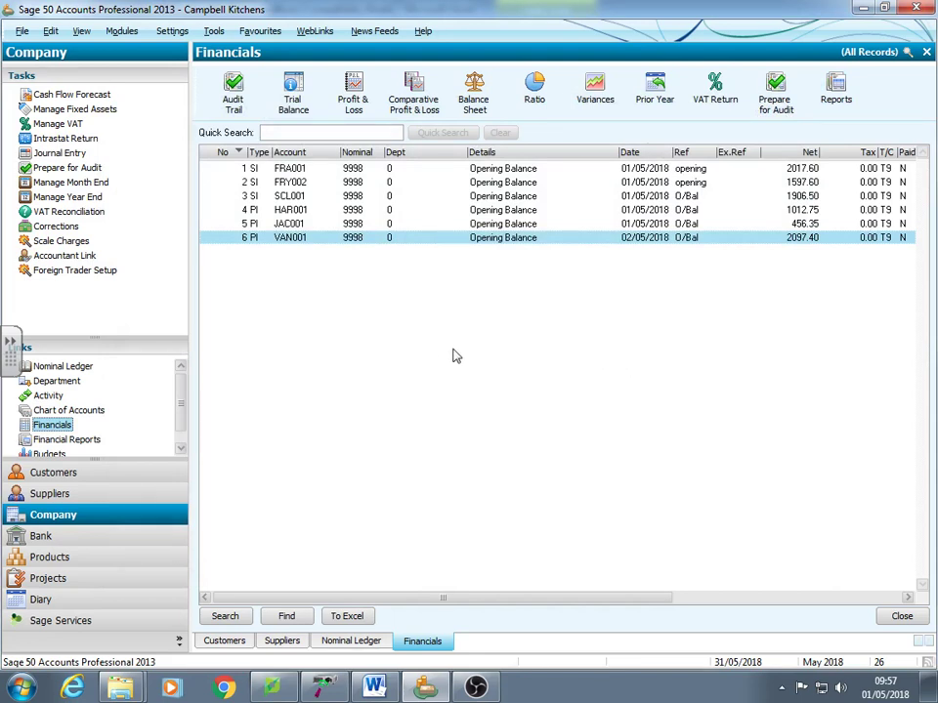
# Back up Campbell Kitchens to FLASH DRIVE (E:) without checking data, and acknowledge success.
pyautogui.click(19, 32)
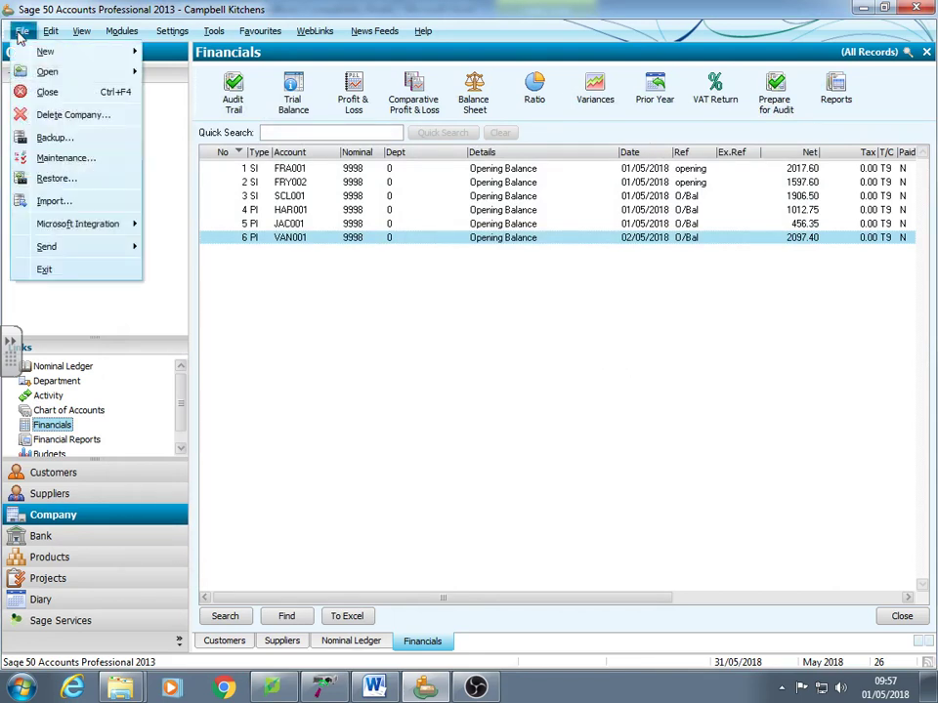
pyautogui.click(52, 140)
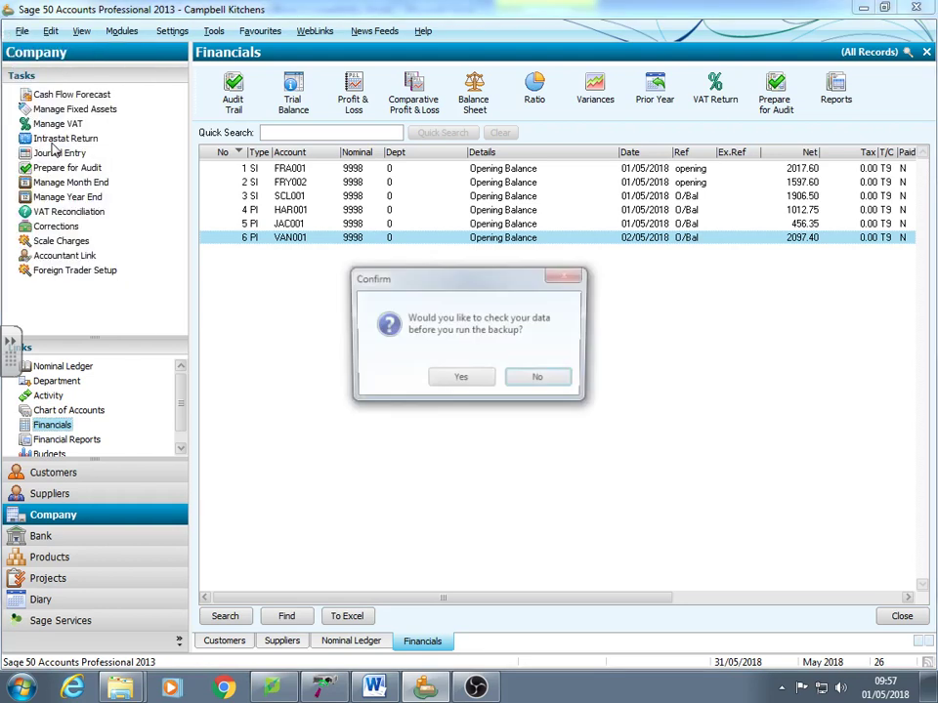
pyautogui.click(540, 381)
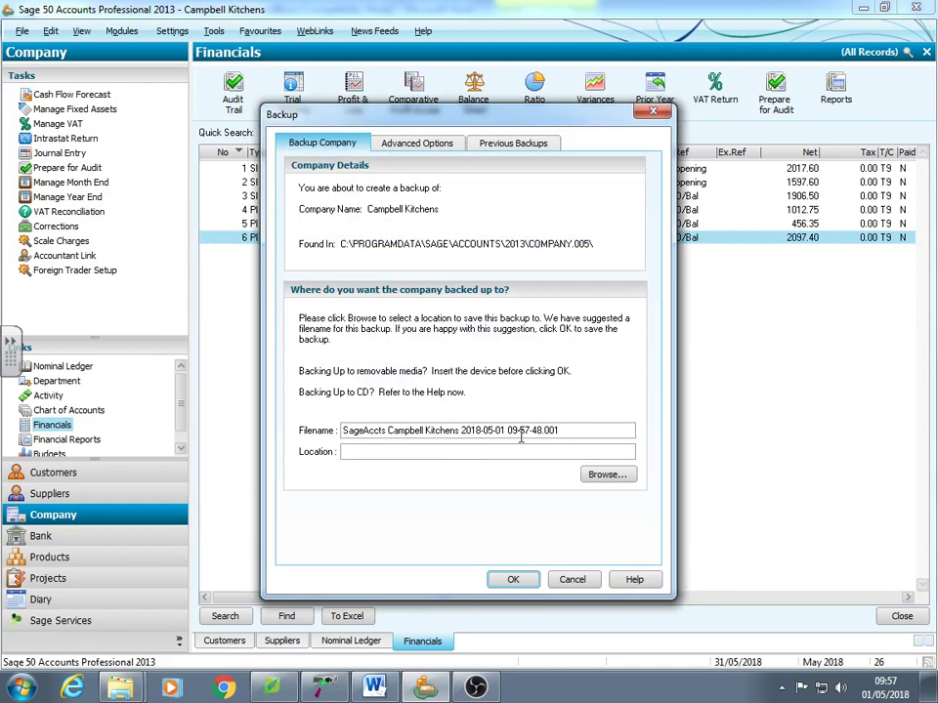
pyautogui.click(603, 475)
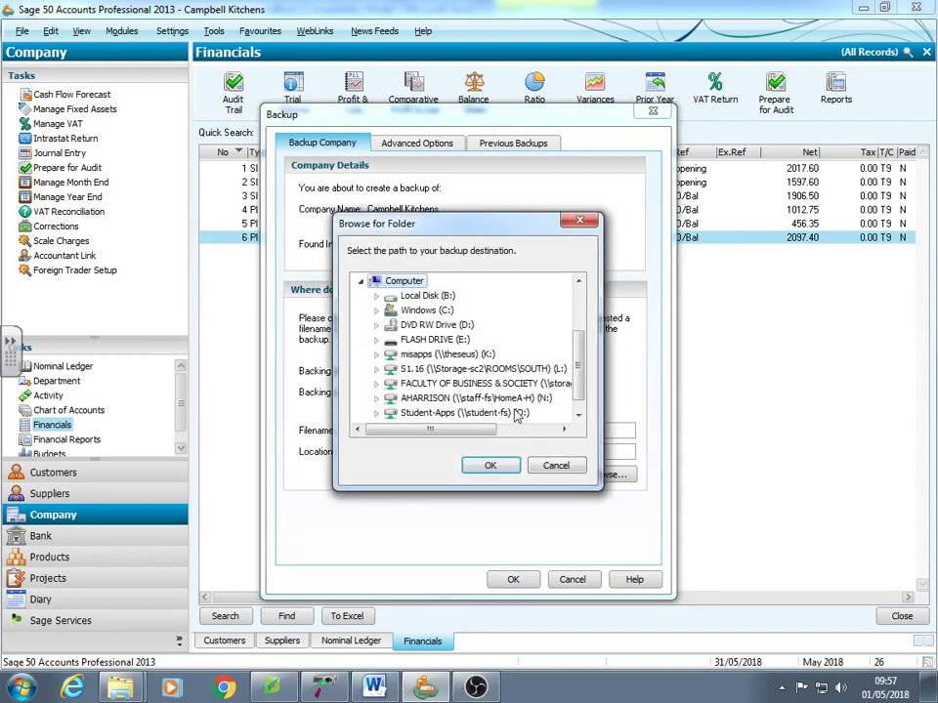
pyautogui.click(434, 339)
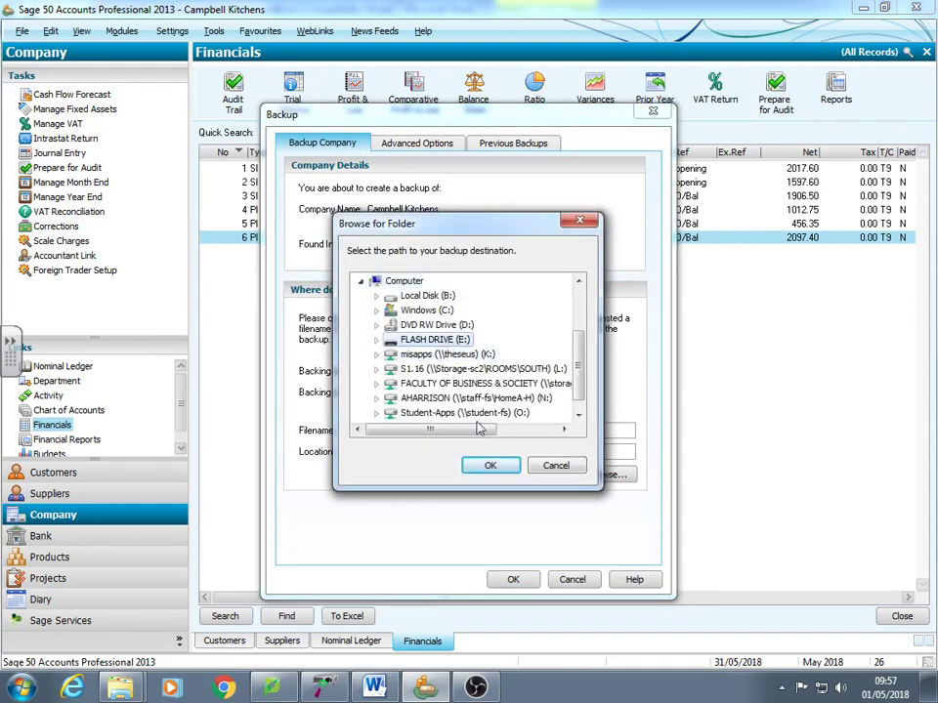
pyautogui.click(497, 467)
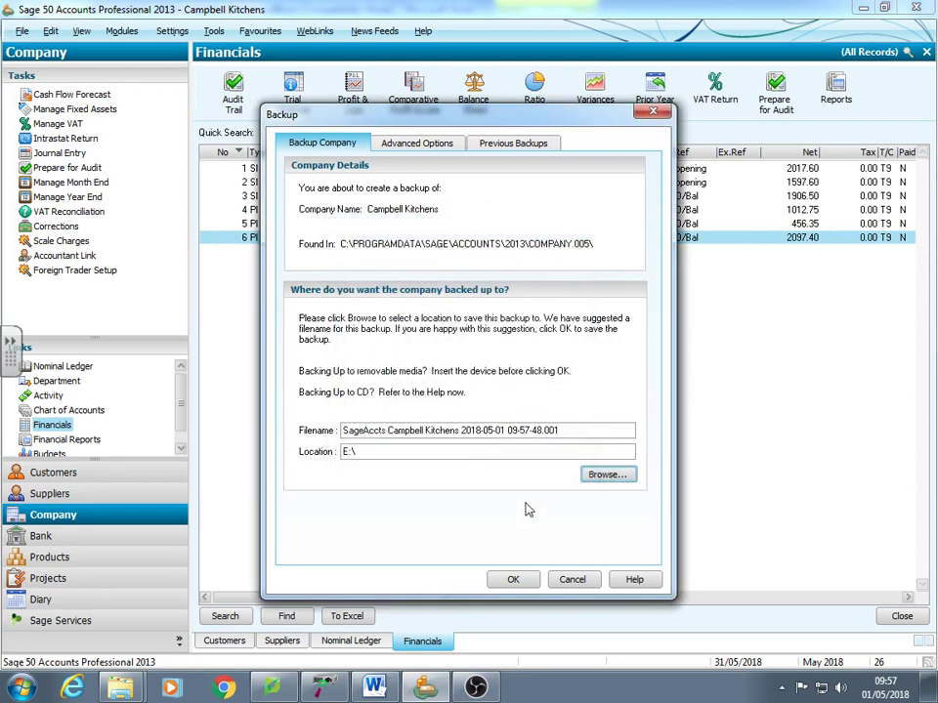
pyautogui.click(519, 581)
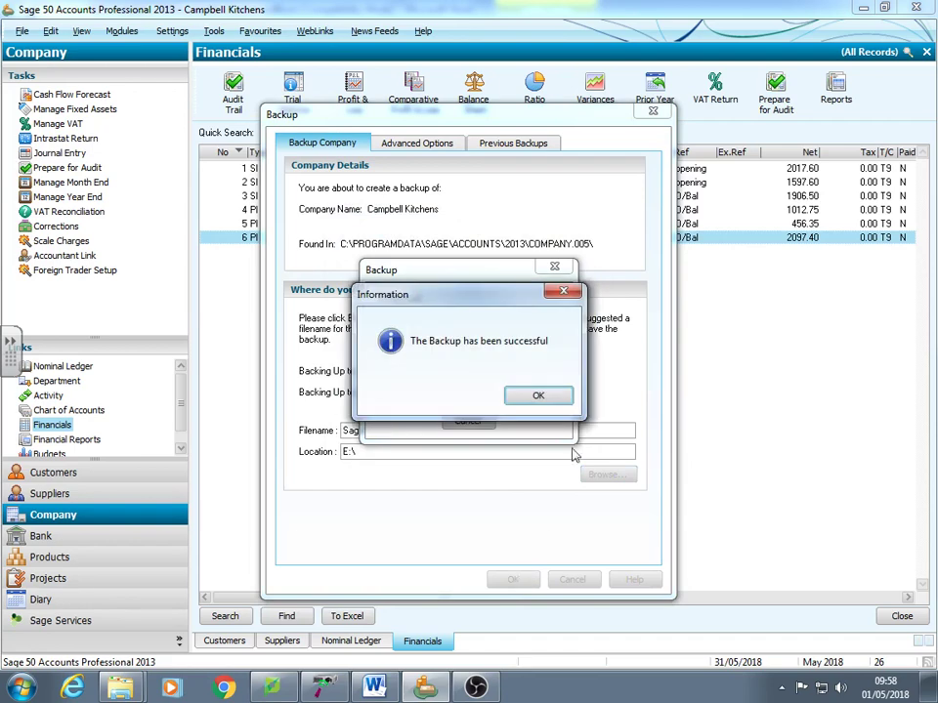
pyautogui.click(541, 397)
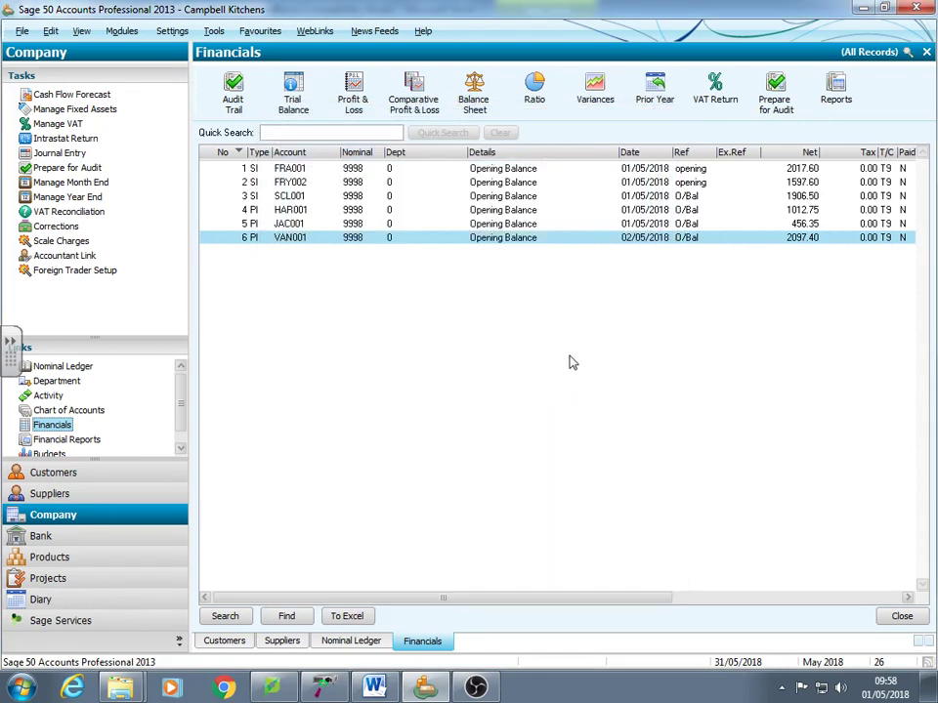